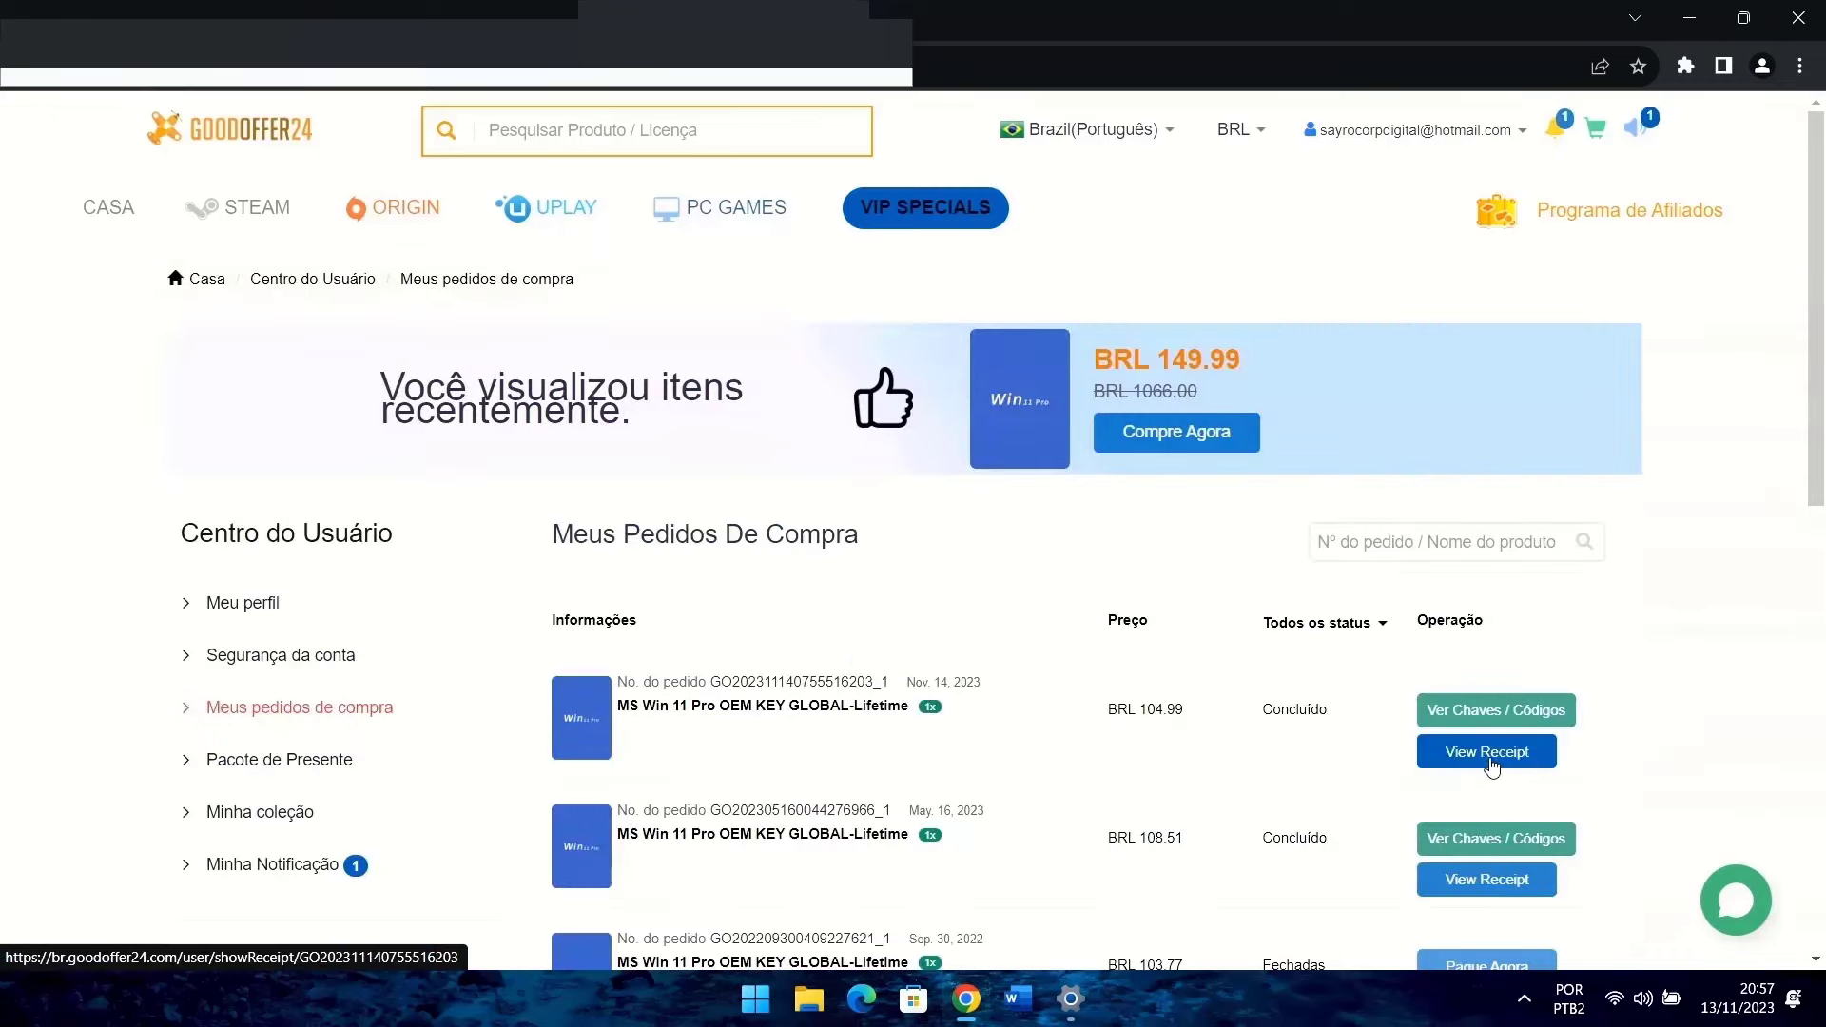
# Reveal the licence key of the most recent MS Win 11 Pro OEM KEY order and select it.
pyautogui.click(1427, 705)
pyautogui.scroll(-5, 1818, 504)
pyautogui.moveTo(876, 727); pyautogui.dragTo(1136, 732)
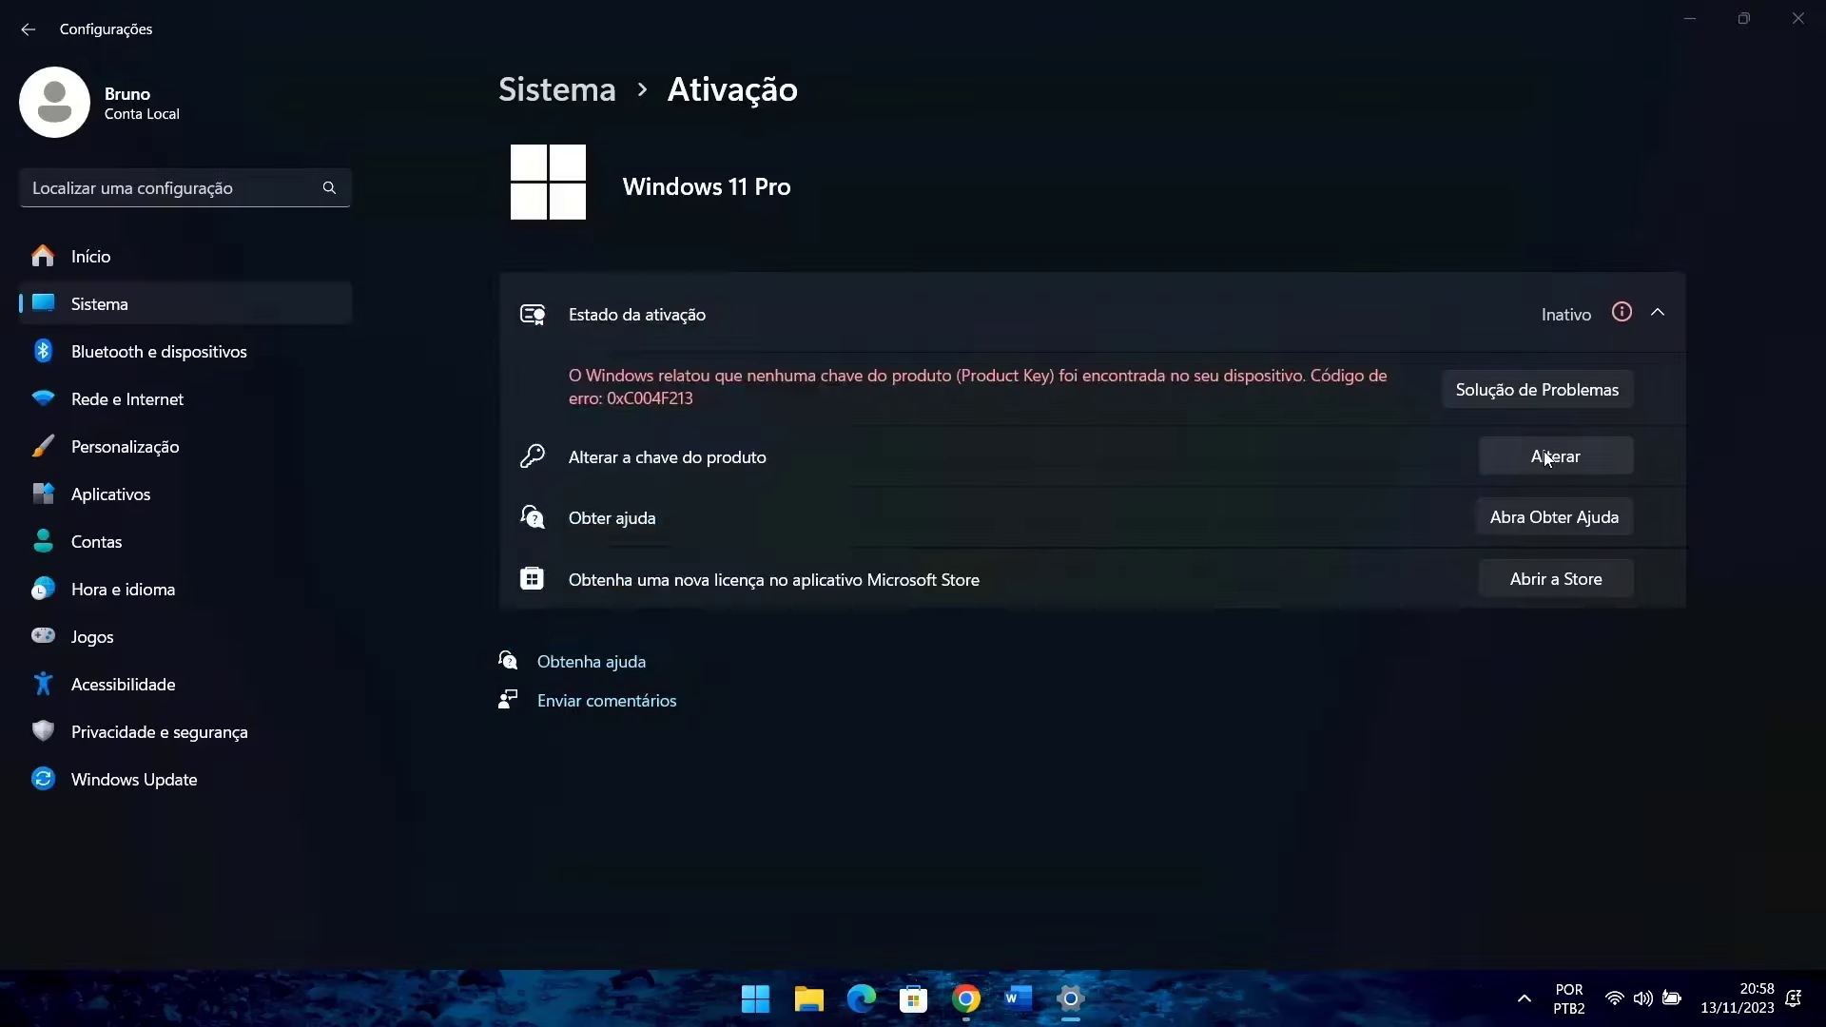
# Change the Windows product key by pasting the purchased licence key, and activate Windows with it.
pyautogui.click(1544, 450)
pyautogui.hotkey('ctrl', 'v')
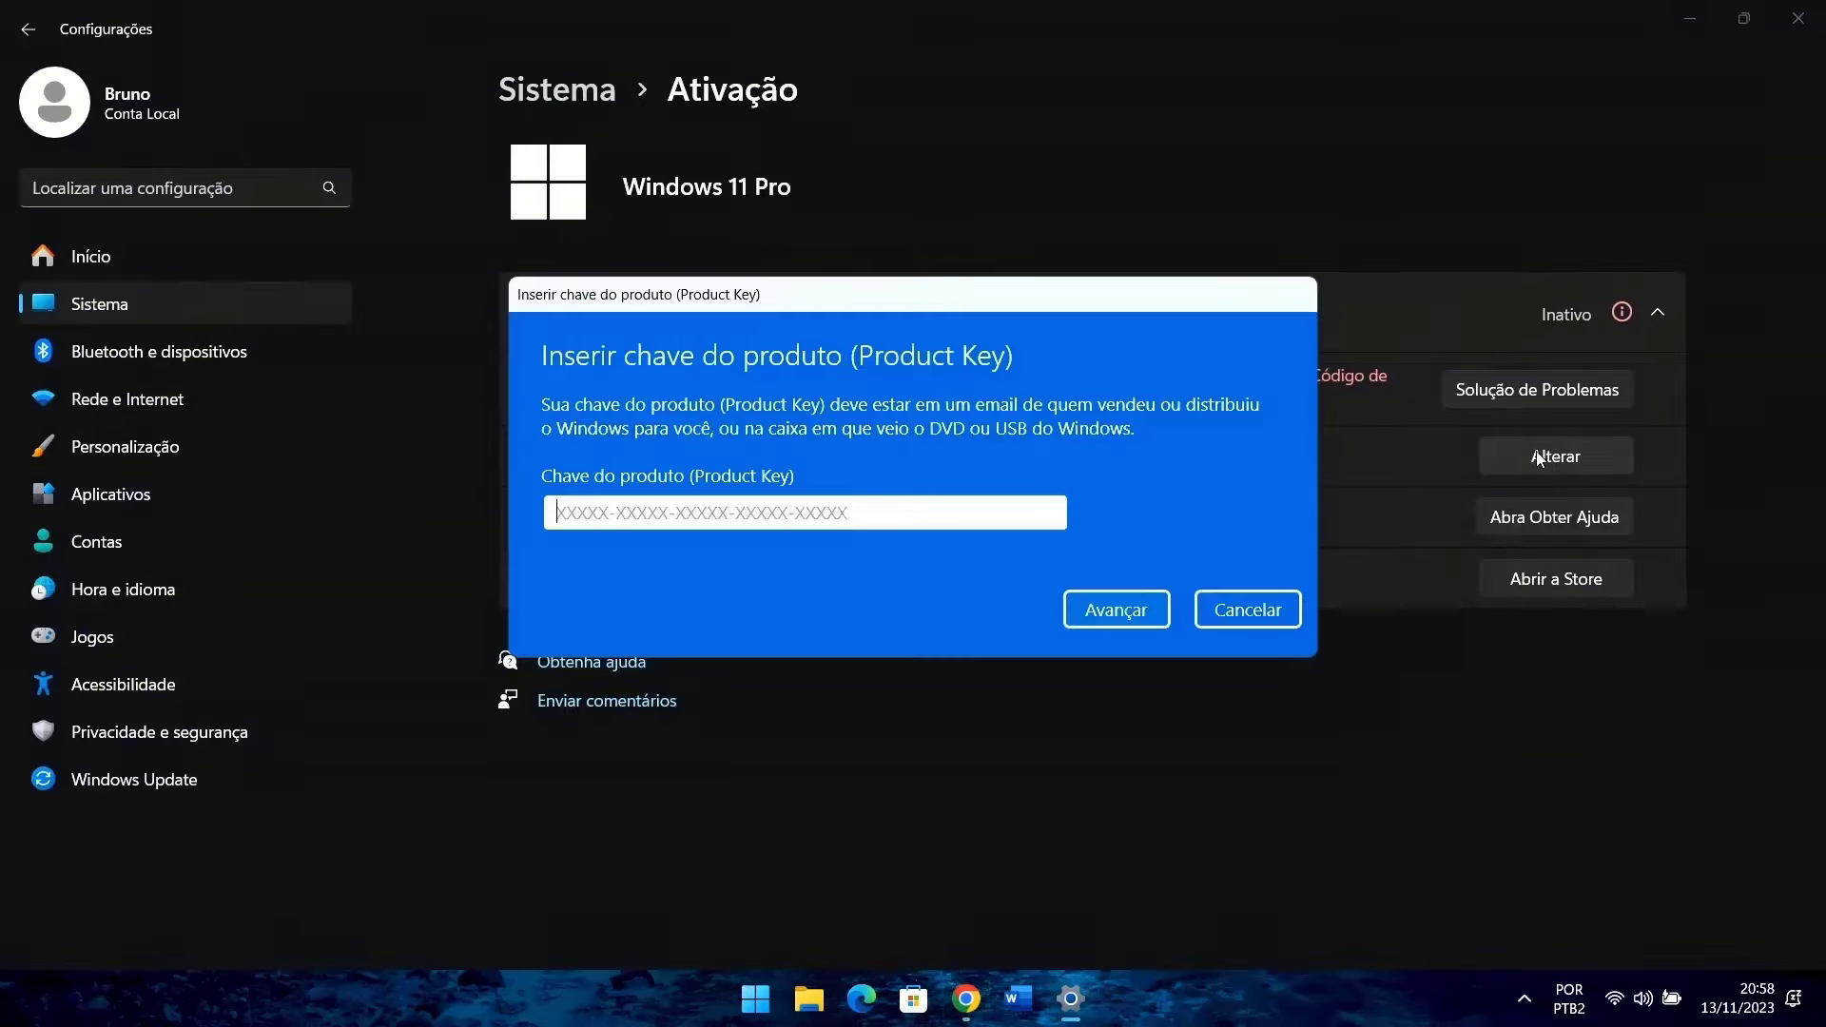
pyautogui.click(1115, 606)
pyautogui.click(1132, 573)
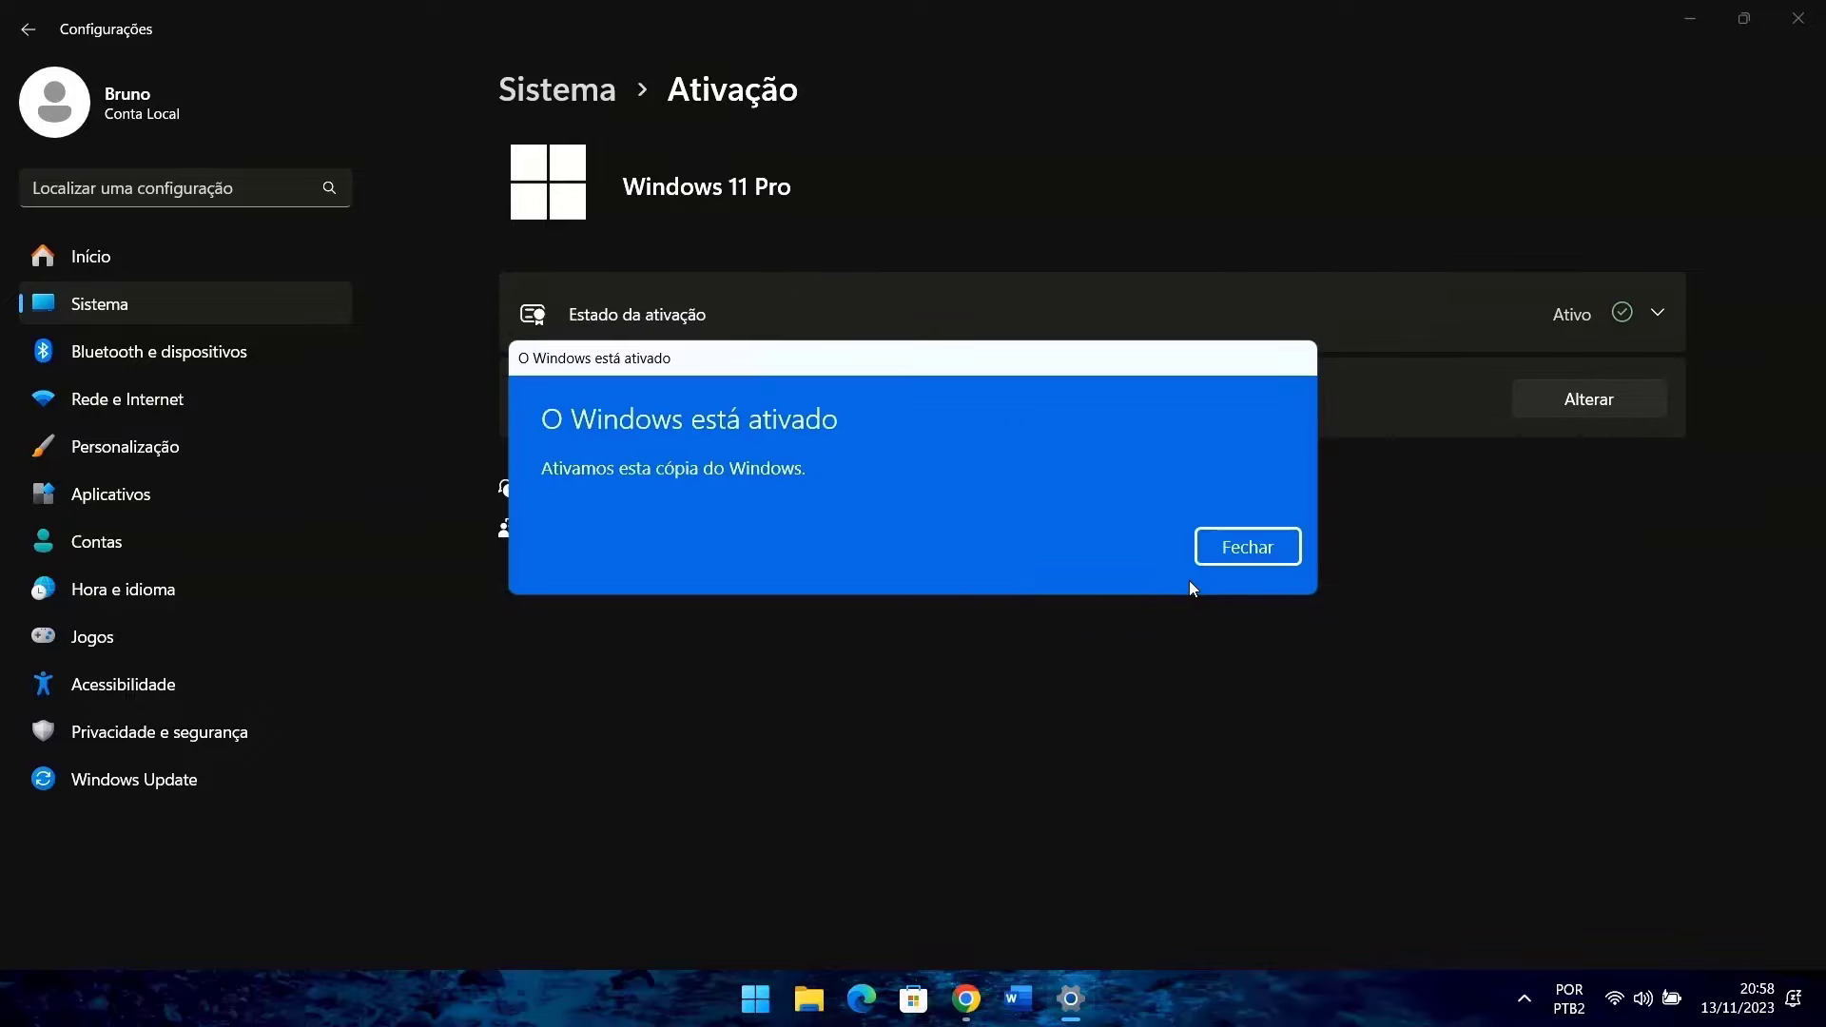
pyautogui.click(1272, 559)
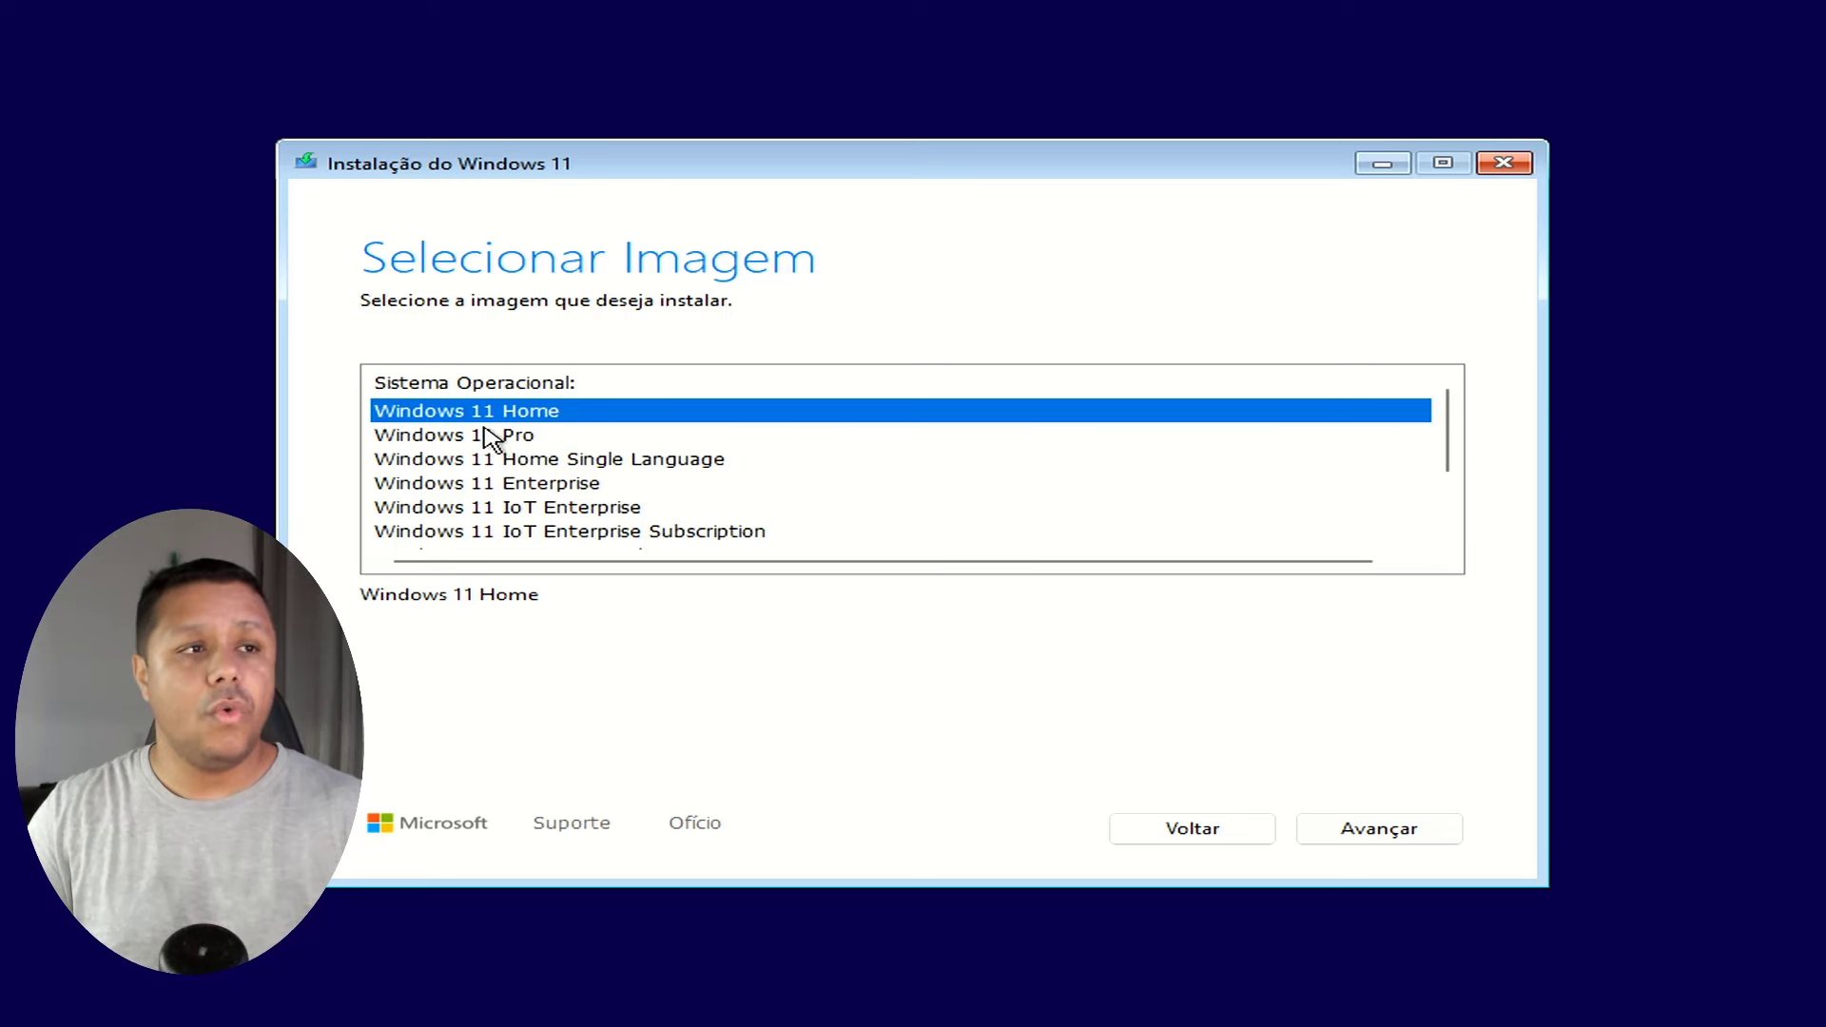
# Choose Windows 11 Home as the image to install and continue the setup.
pyautogui.click(521, 443)
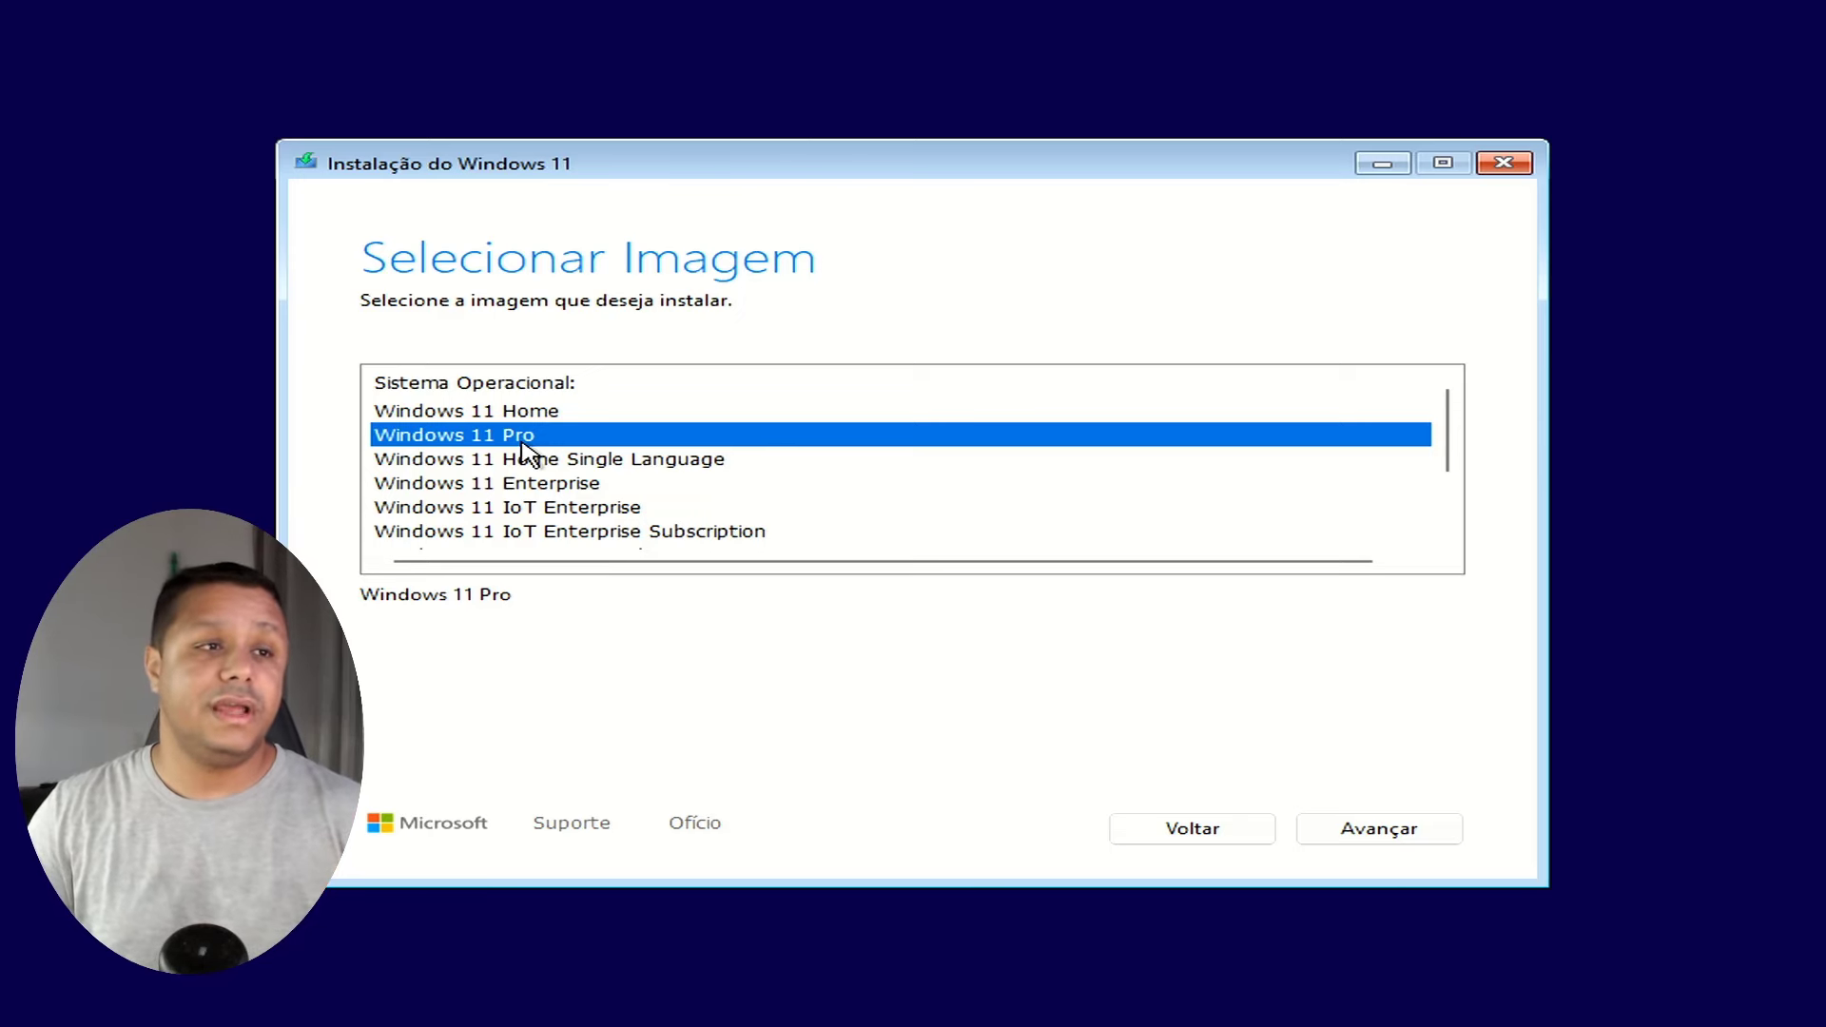
pyautogui.click(550, 415)
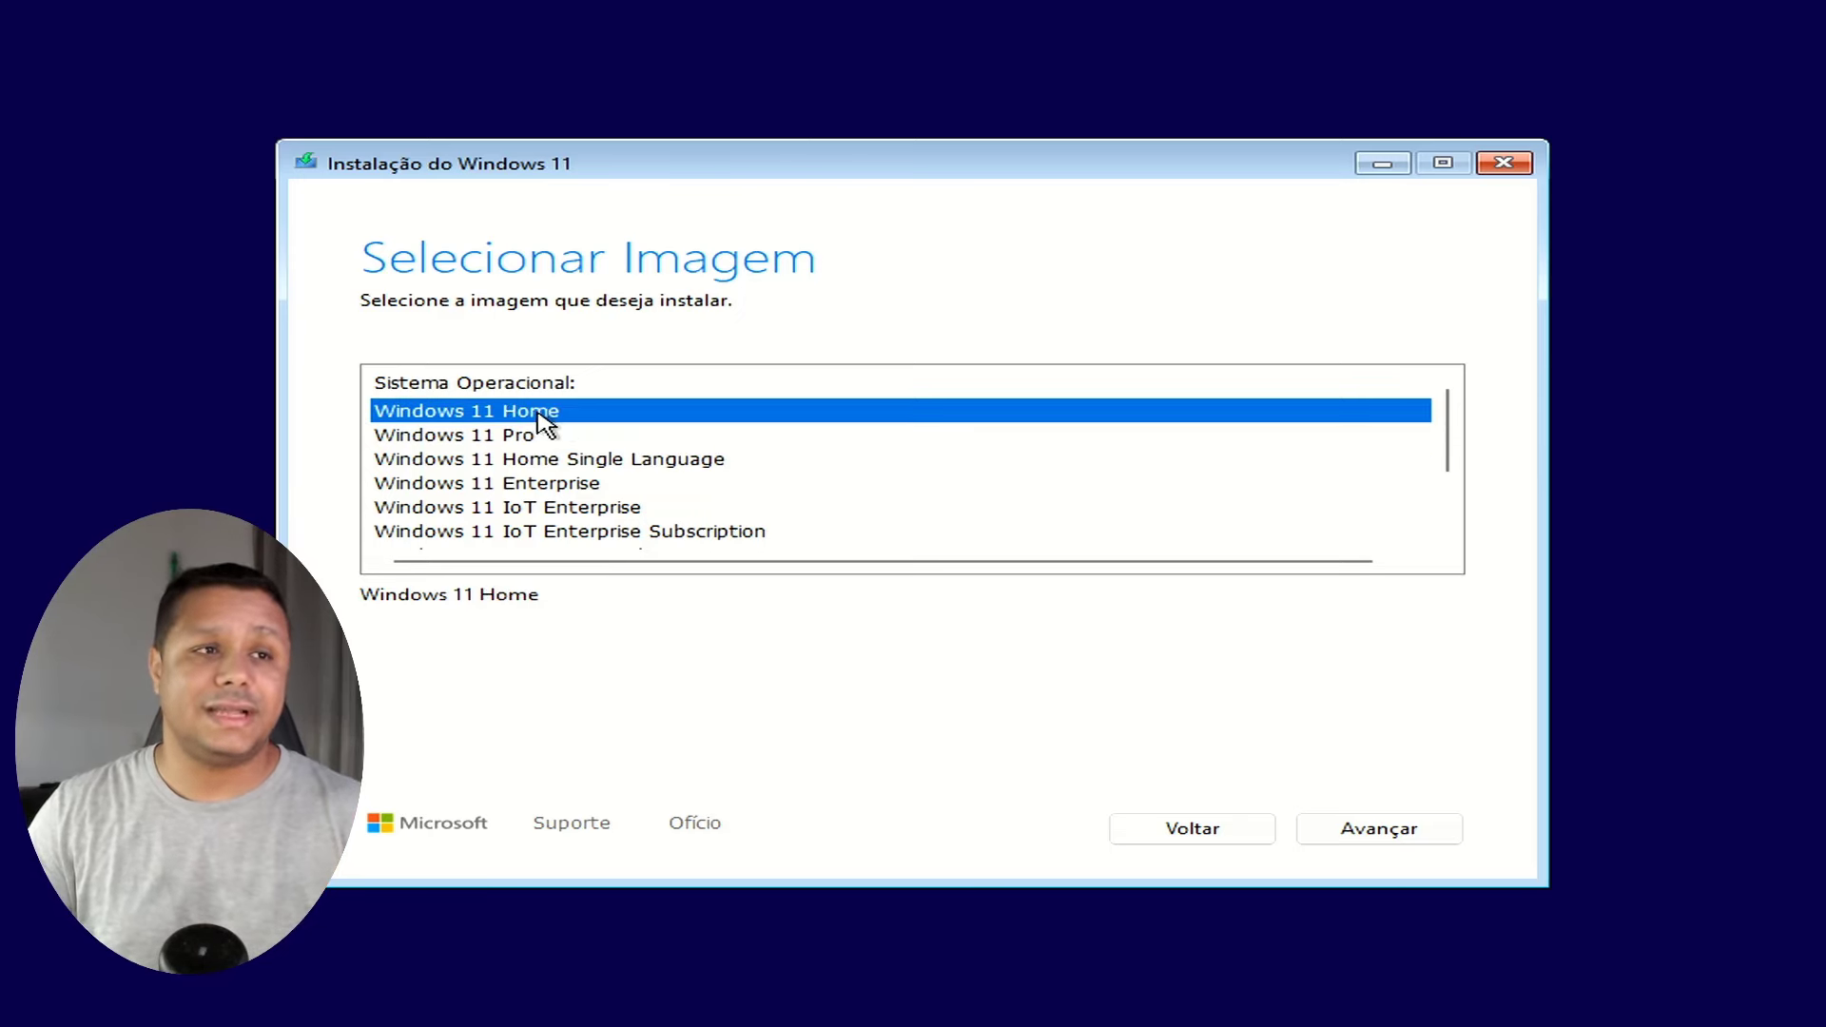
pyautogui.click(1373, 833)
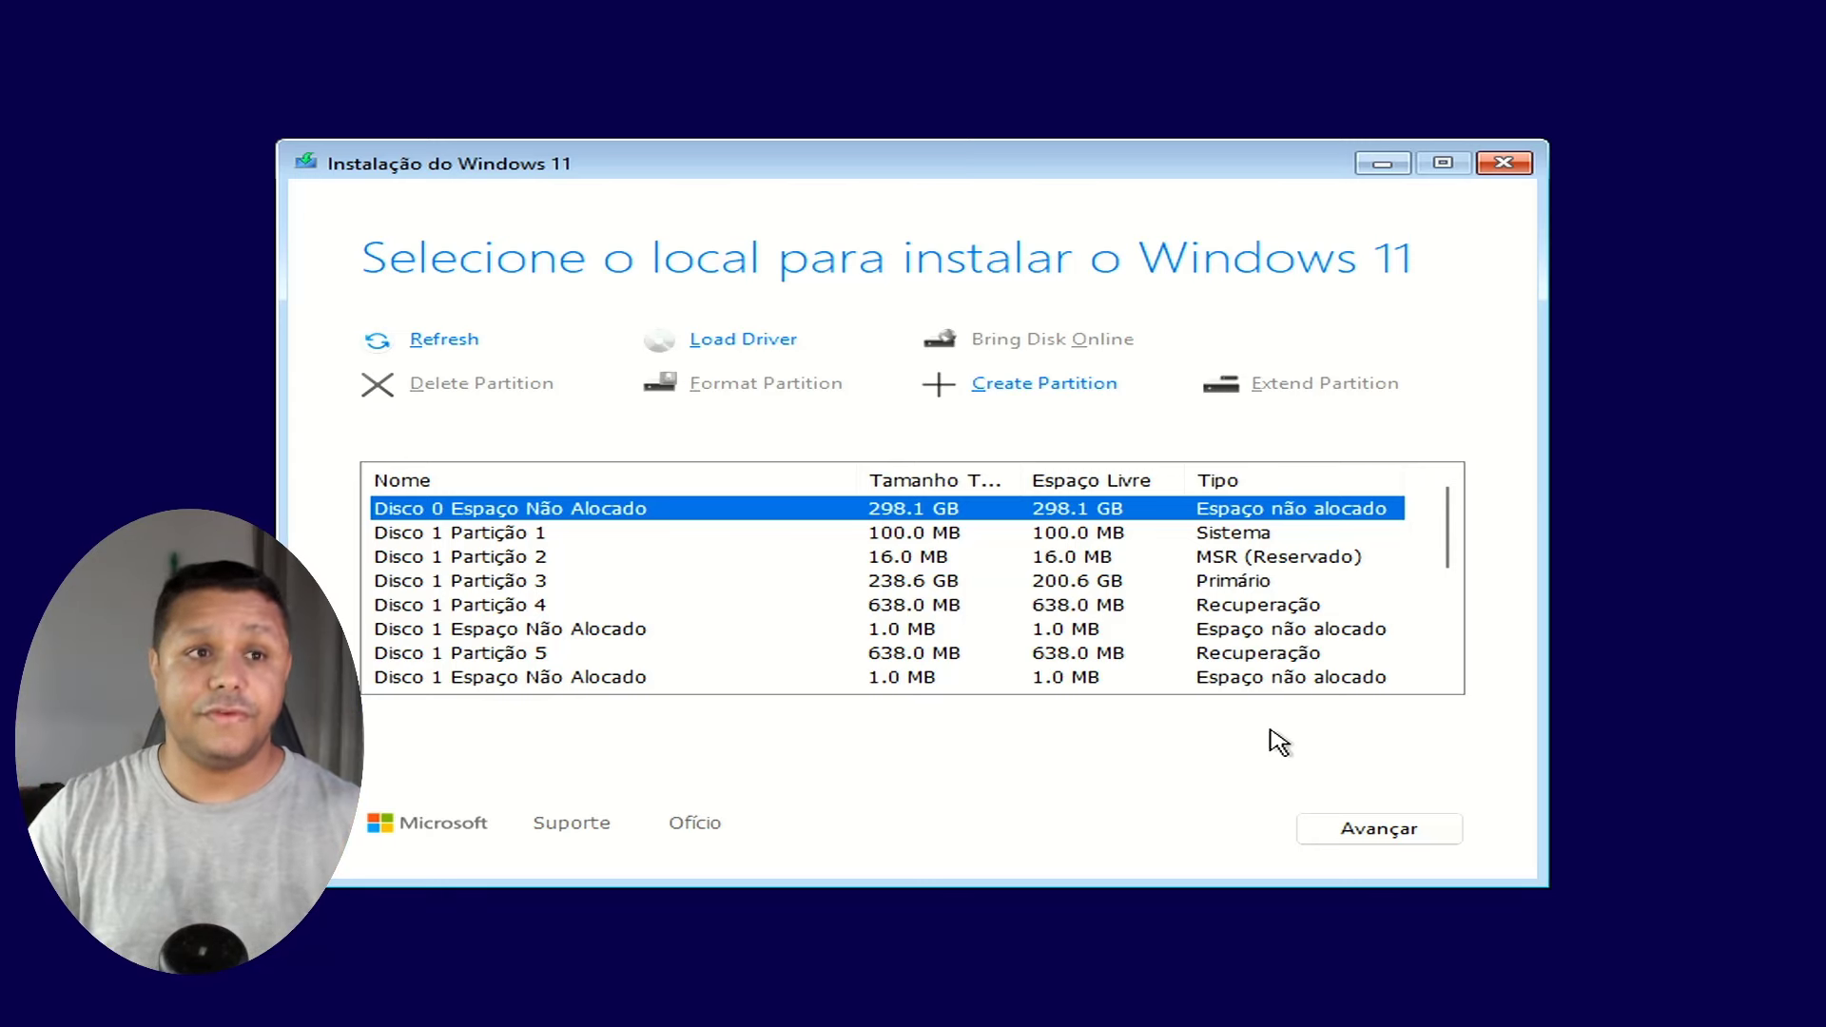
# Delete Partição 3 on Disco 1 and install Windows on the 238.6 GB of unallocated space it leaves.
pyautogui.click(1112, 582)
pyautogui.click(512, 385)
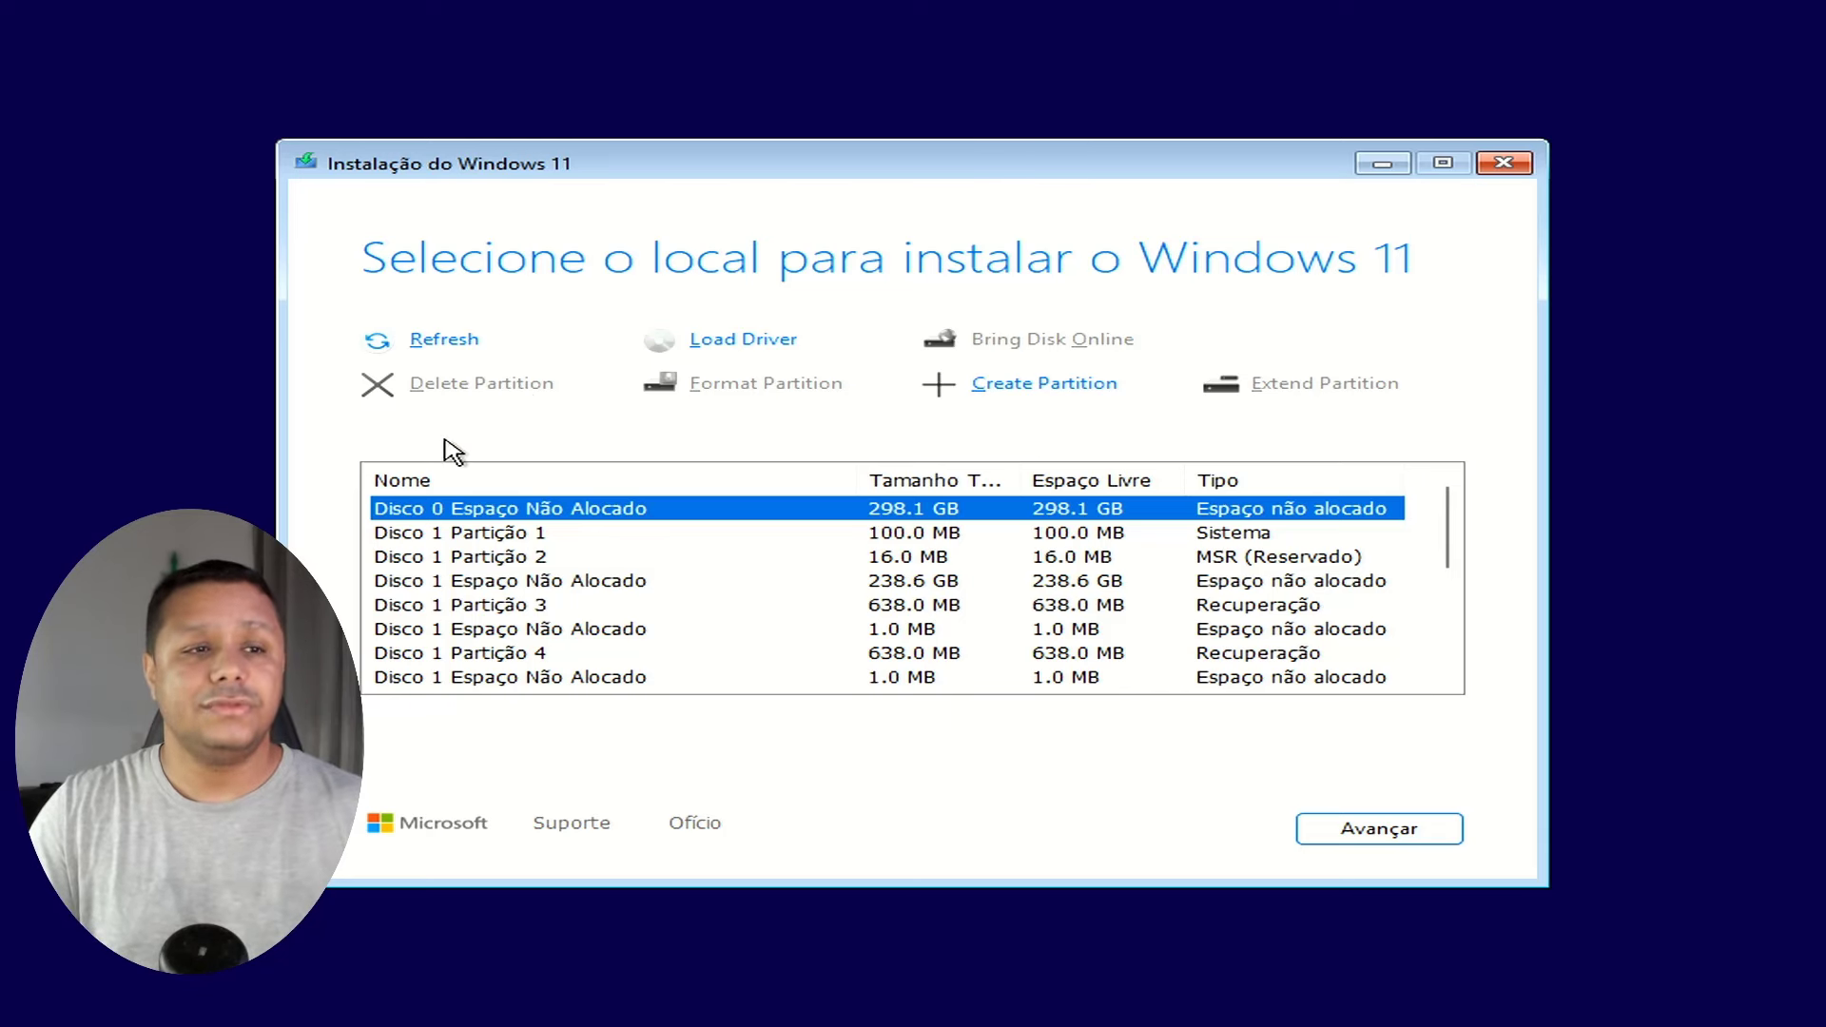
pyautogui.click(873, 582)
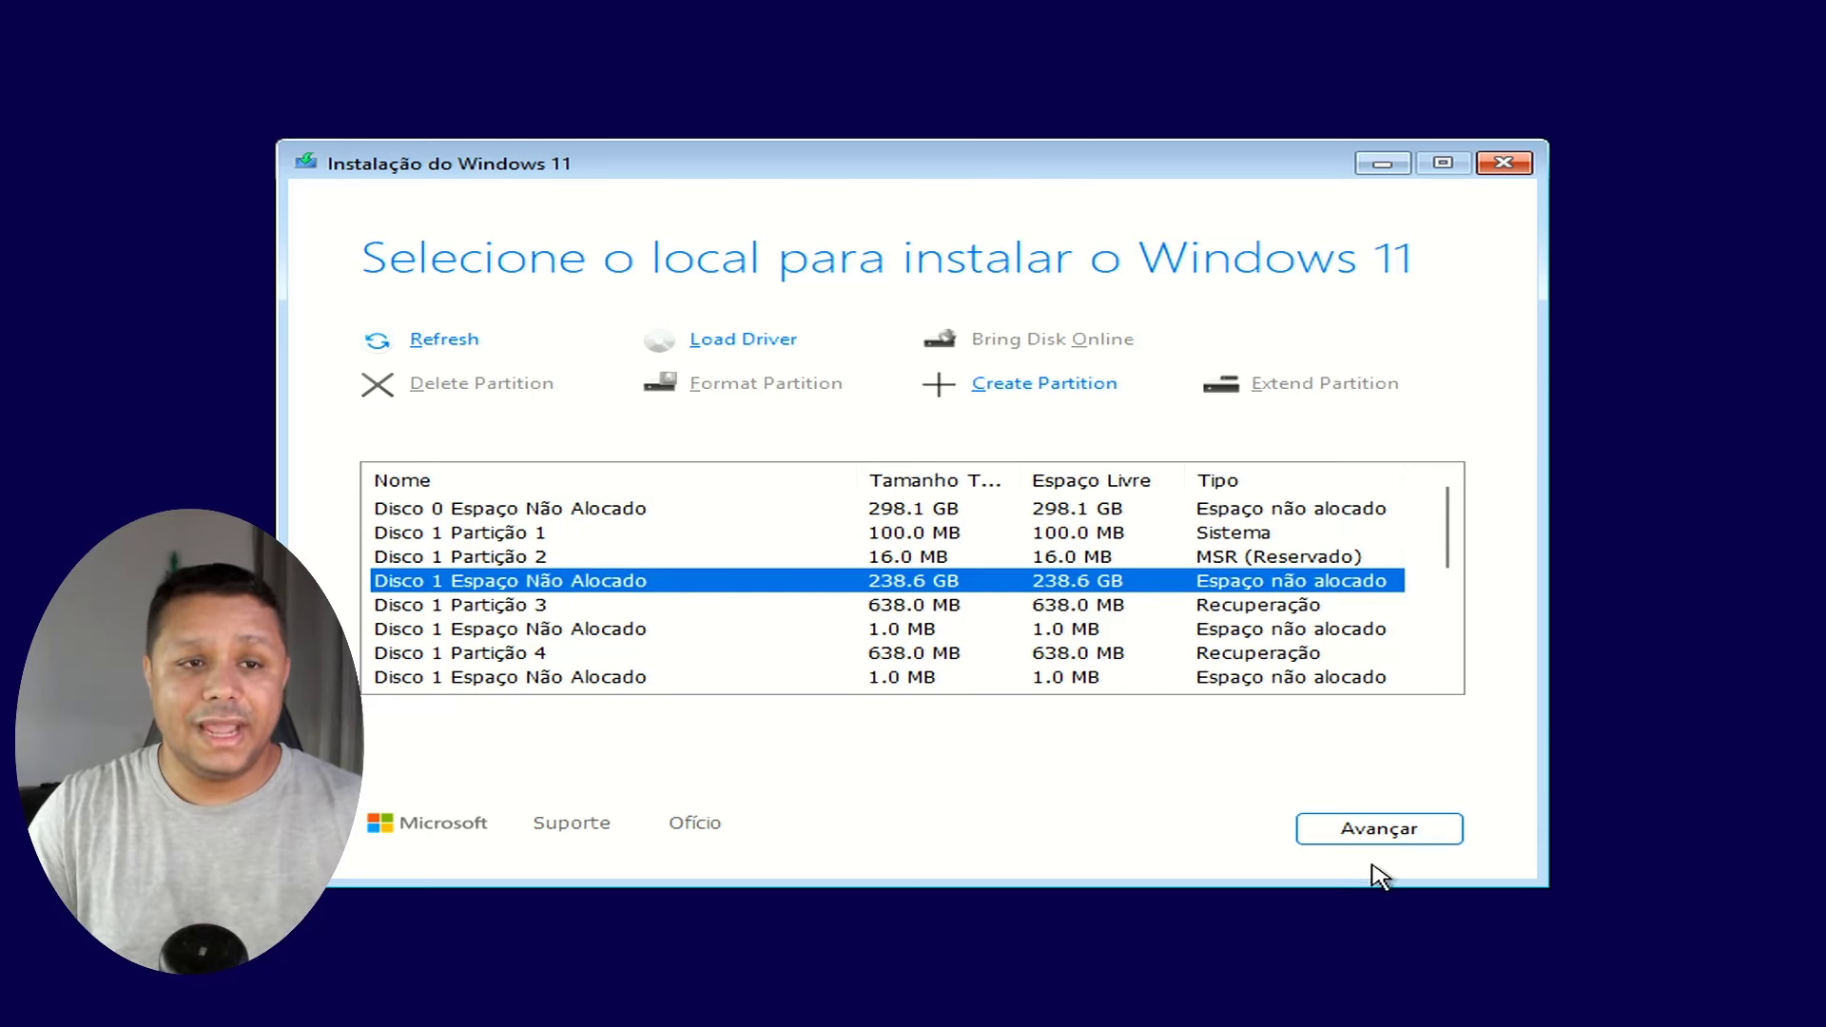
pyautogui.click(1394, 835)
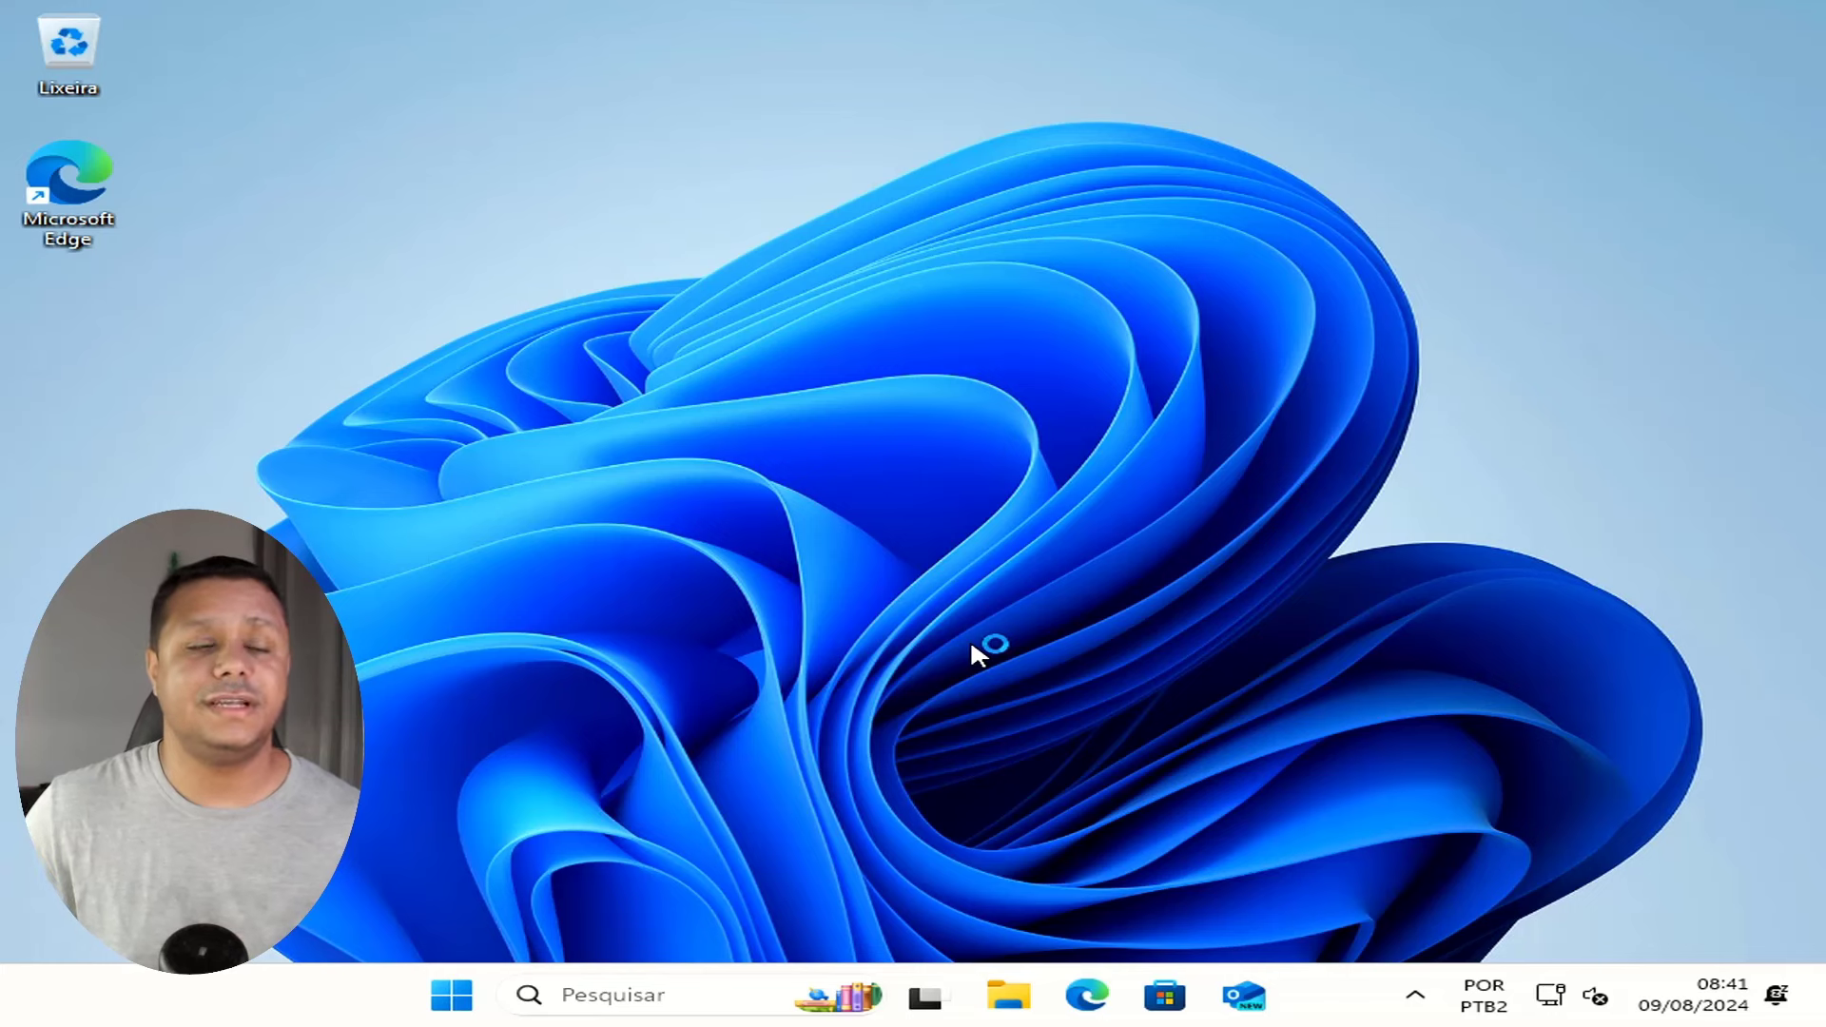
# Look through the list of all installed apps and return to the pinned apps.
pyautogui.click(439, 994)
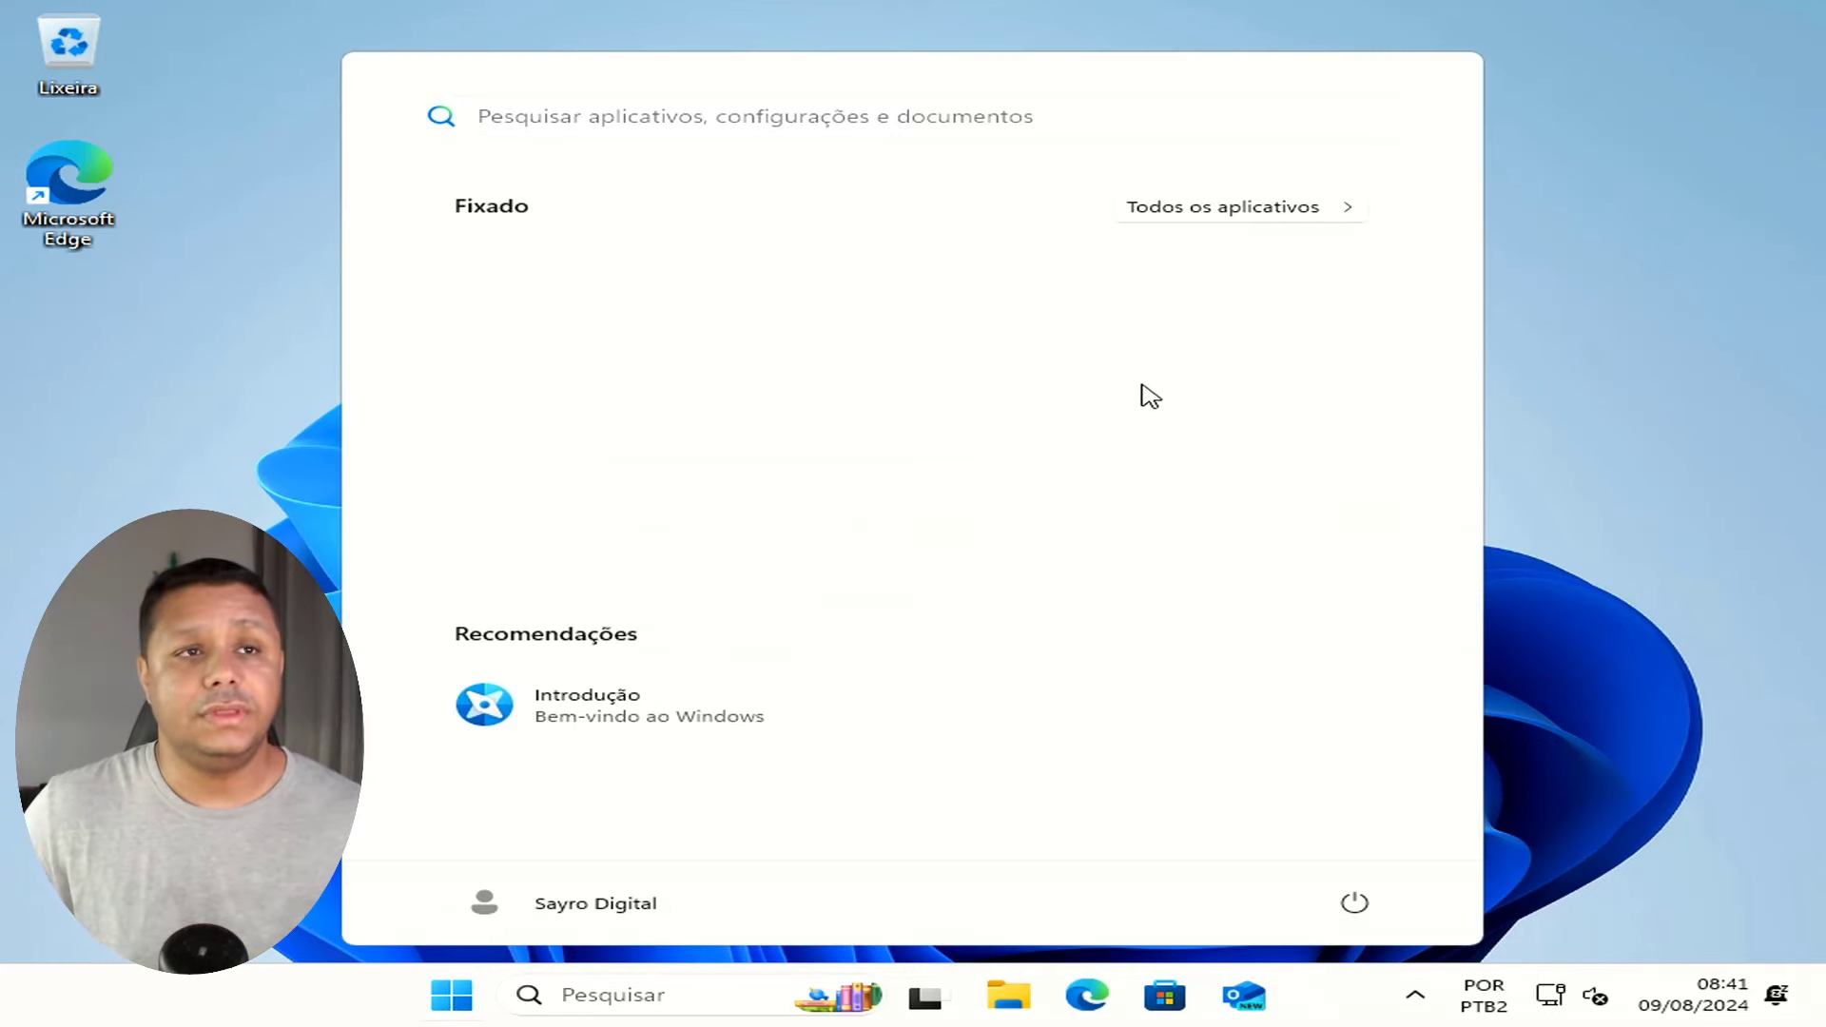
pyautogui.click(1227, 214)
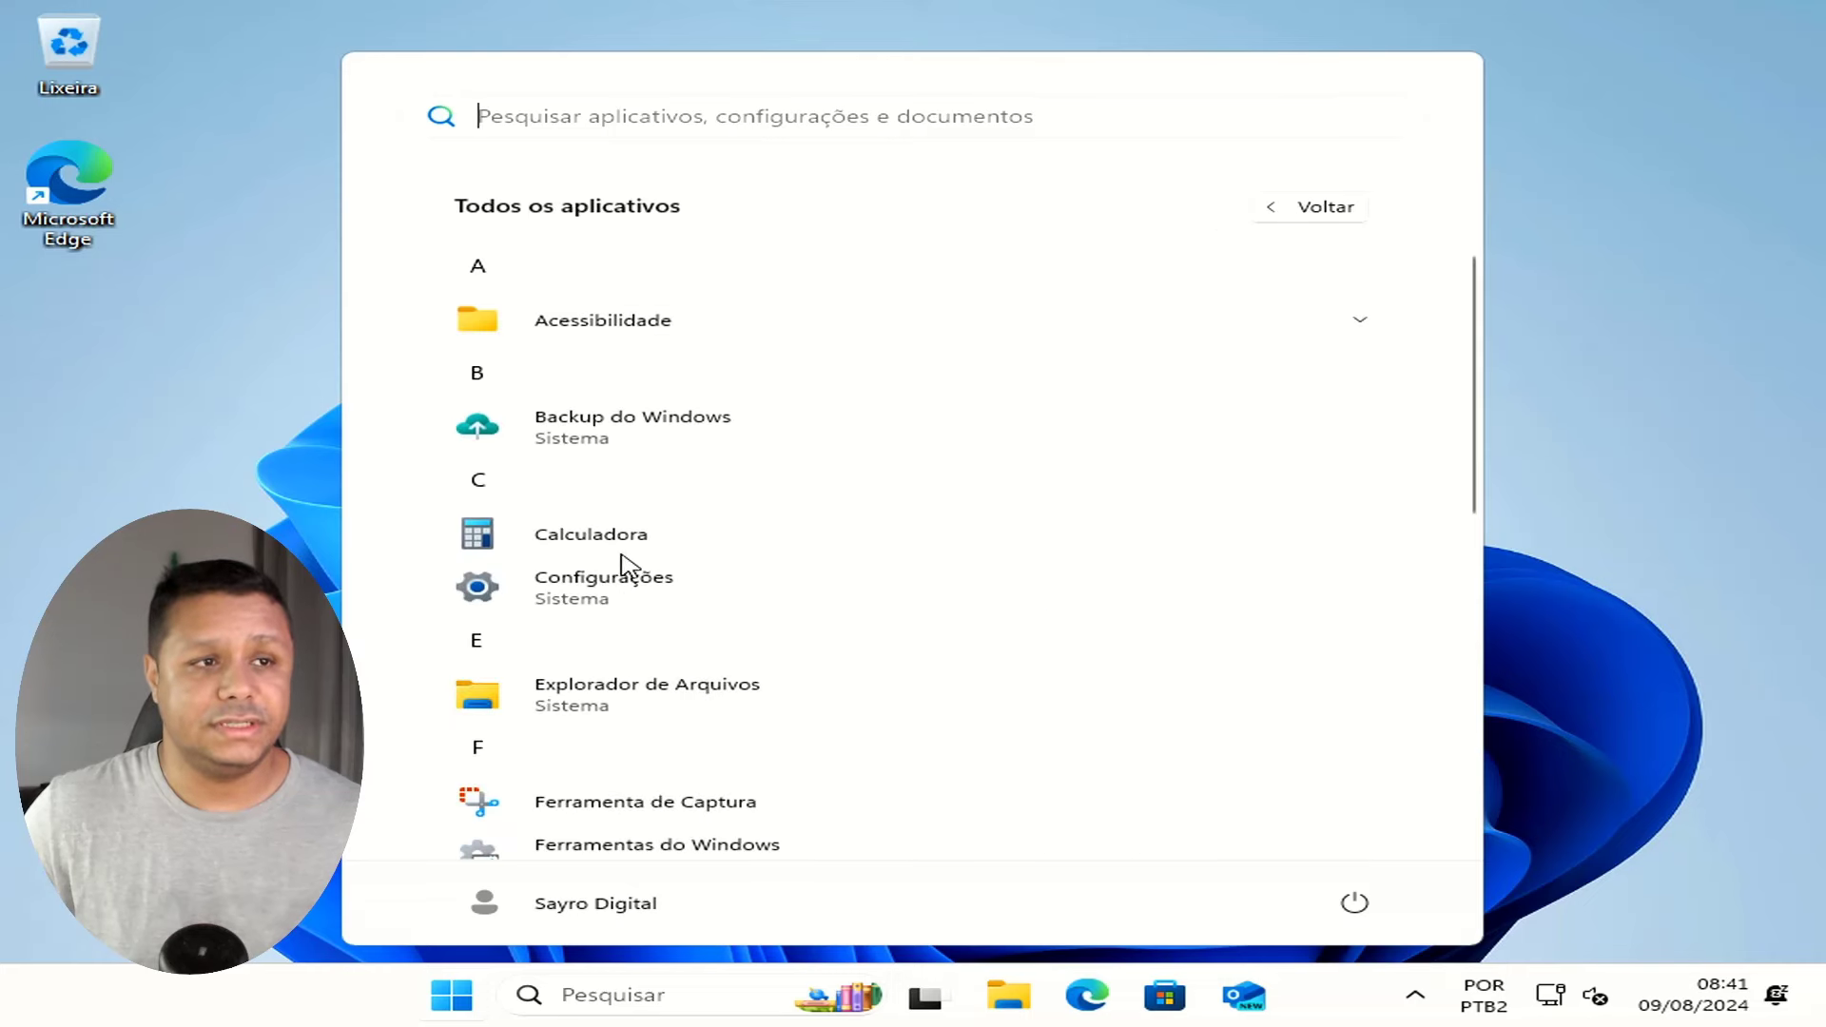
pyautogui.click(1343, 218)
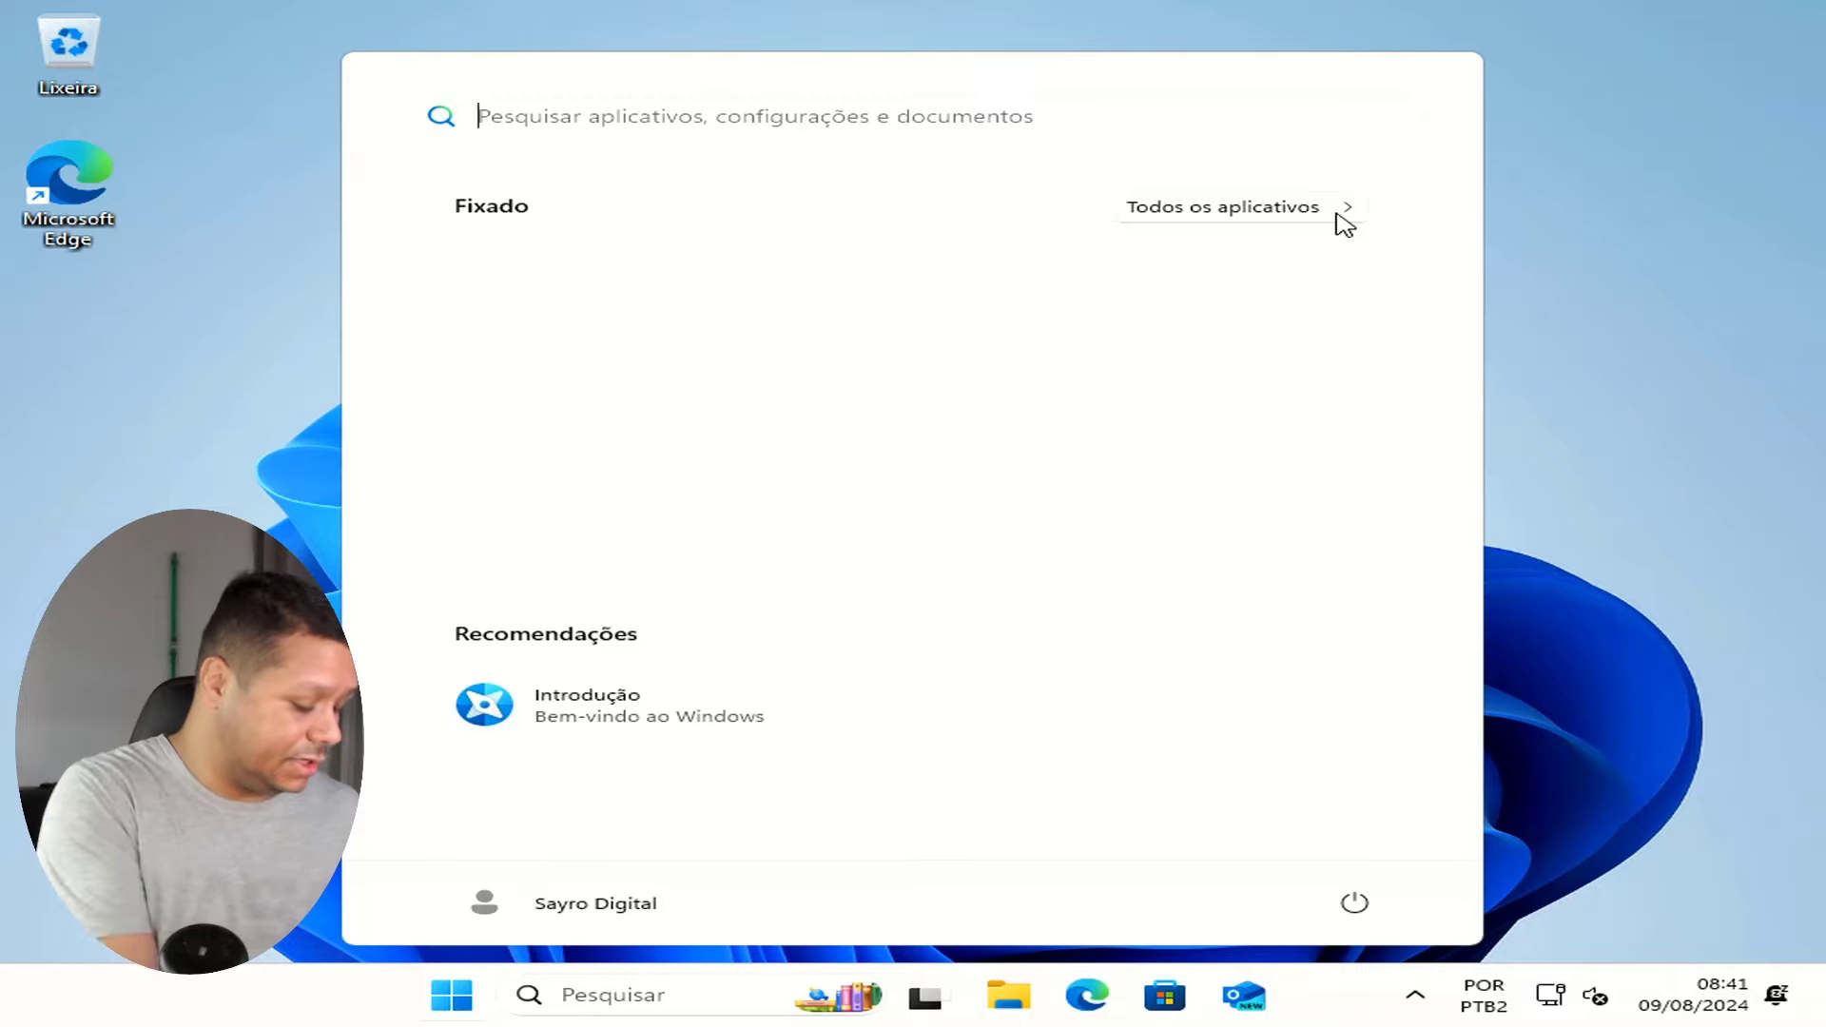
# Run winver to check the installed Windows edition and version.
pyautogui.press('super+r')
pyautogui.write('winver')
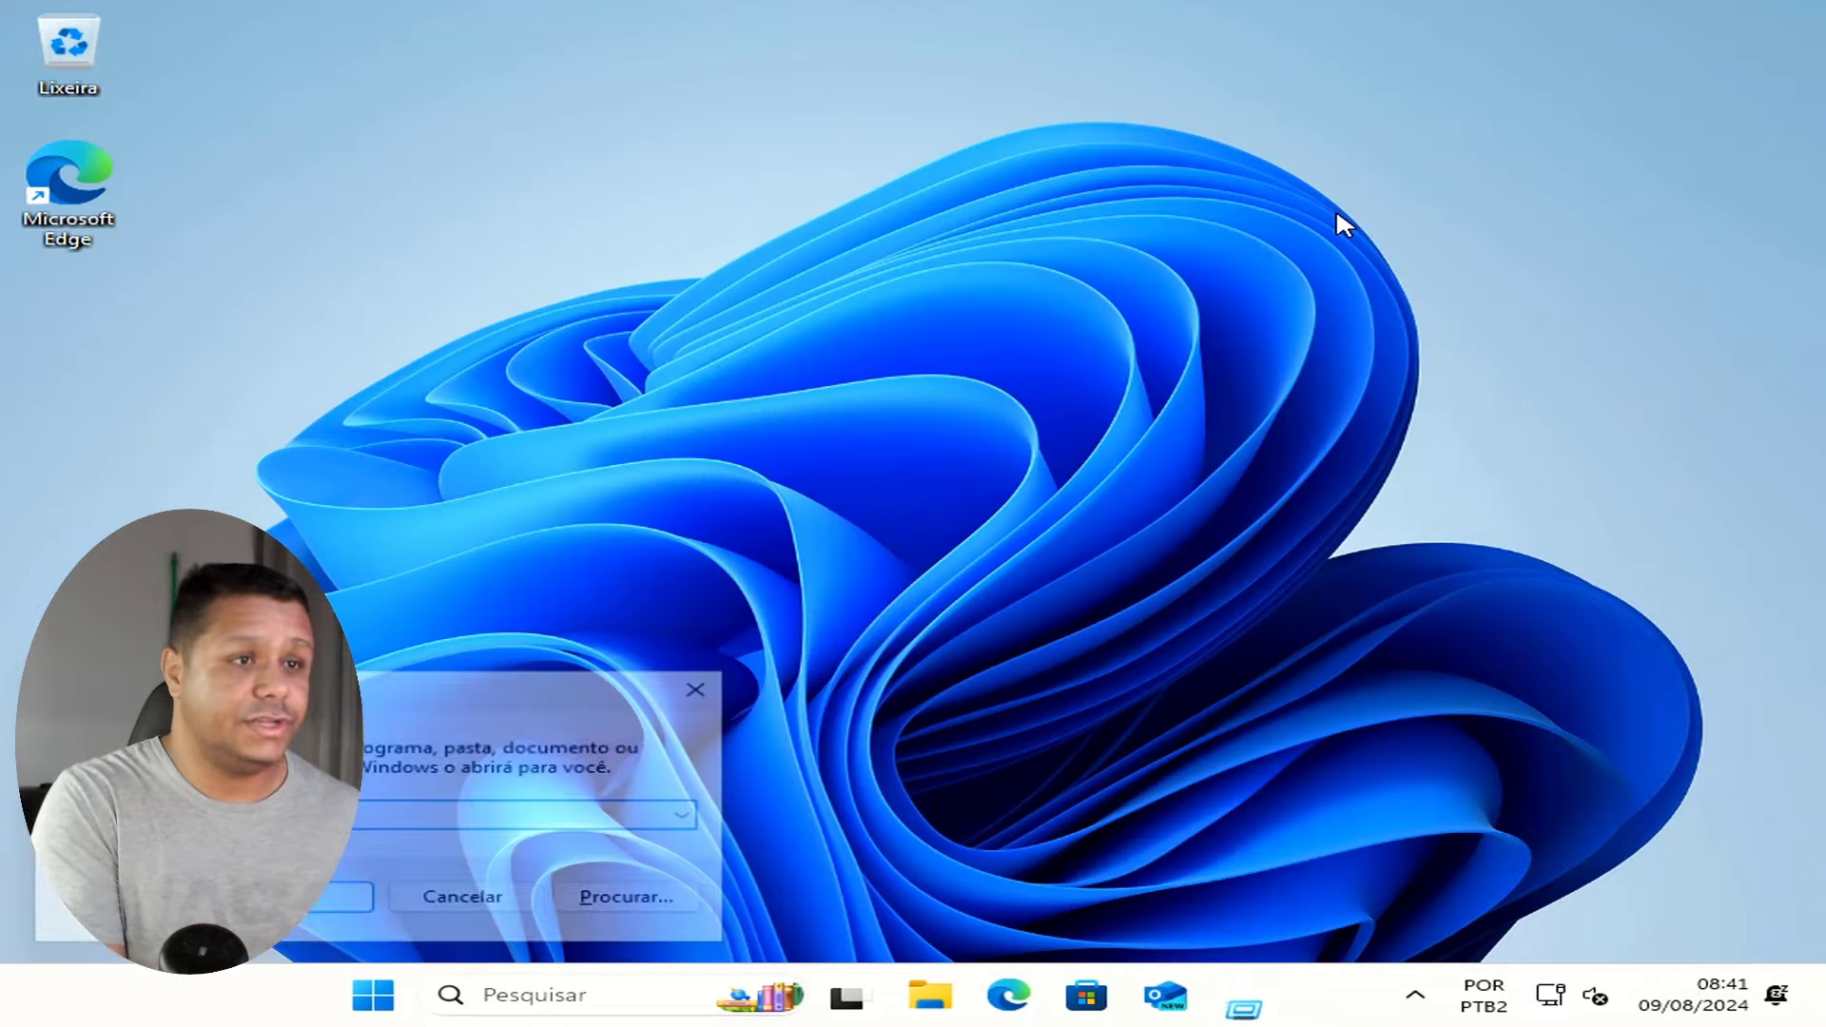
pyautogui.press('Return')
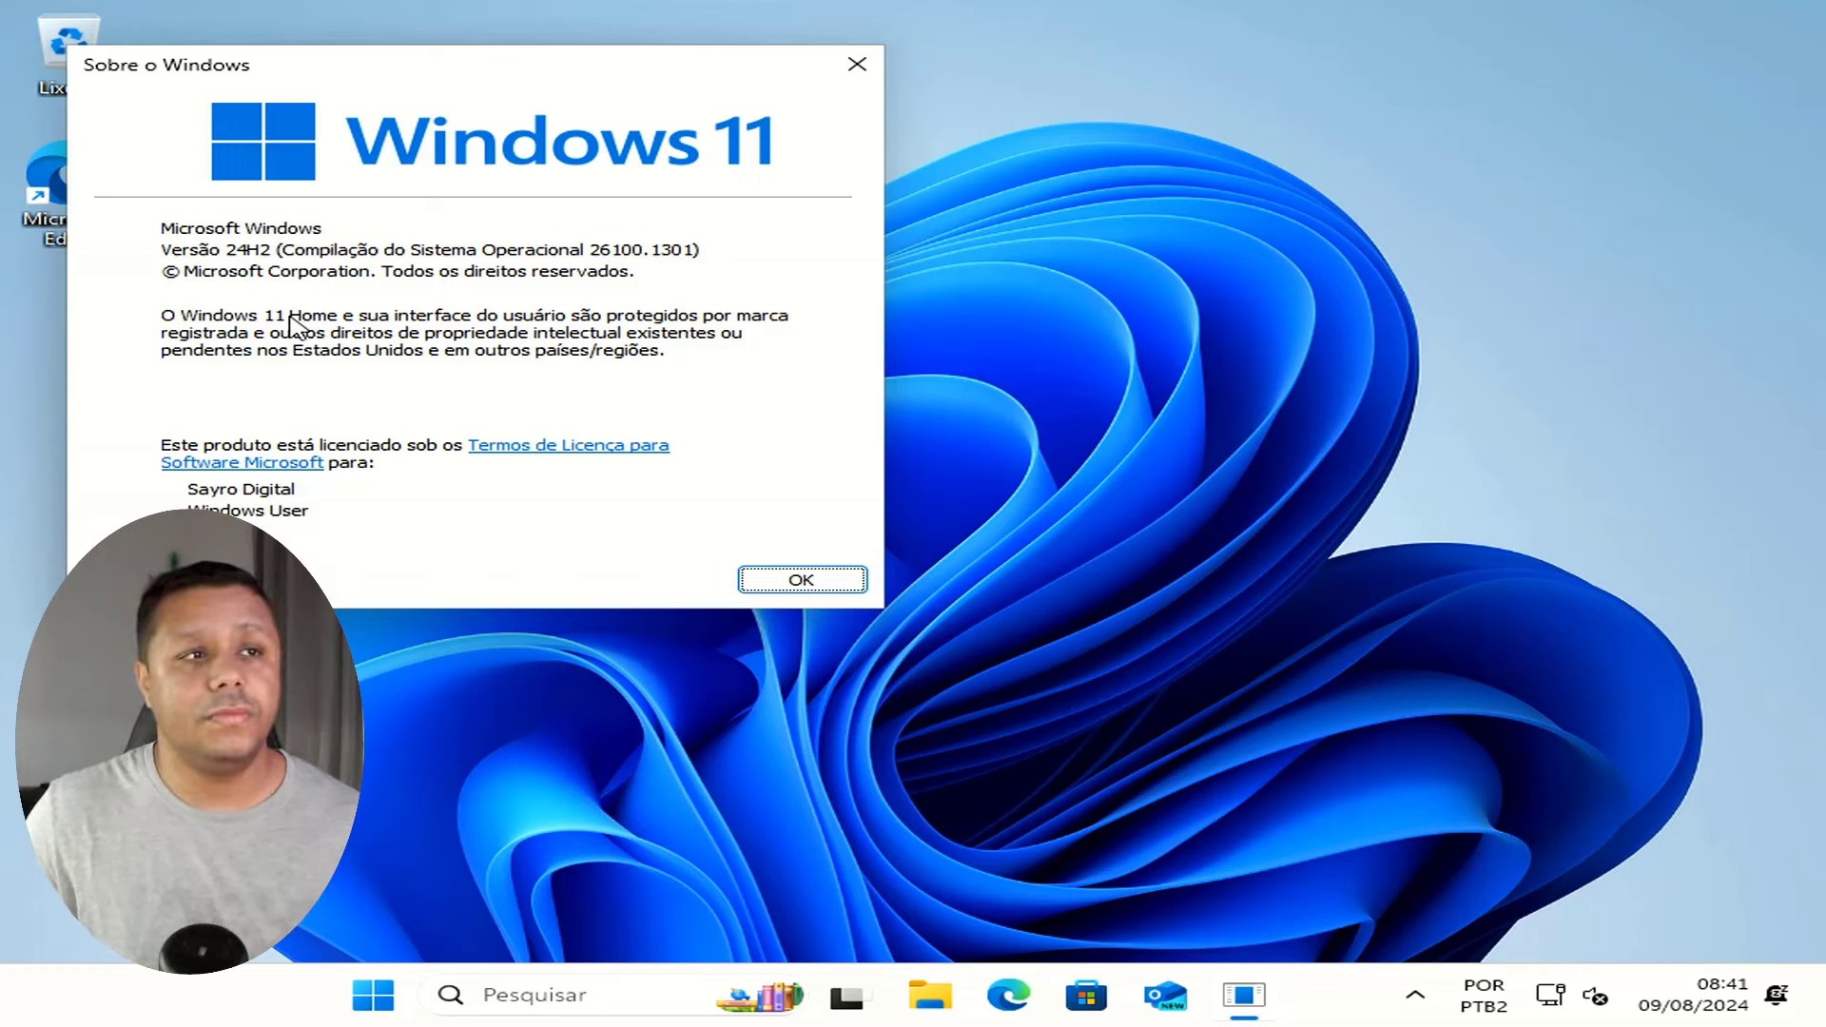
pyautogui.click(292, 303)
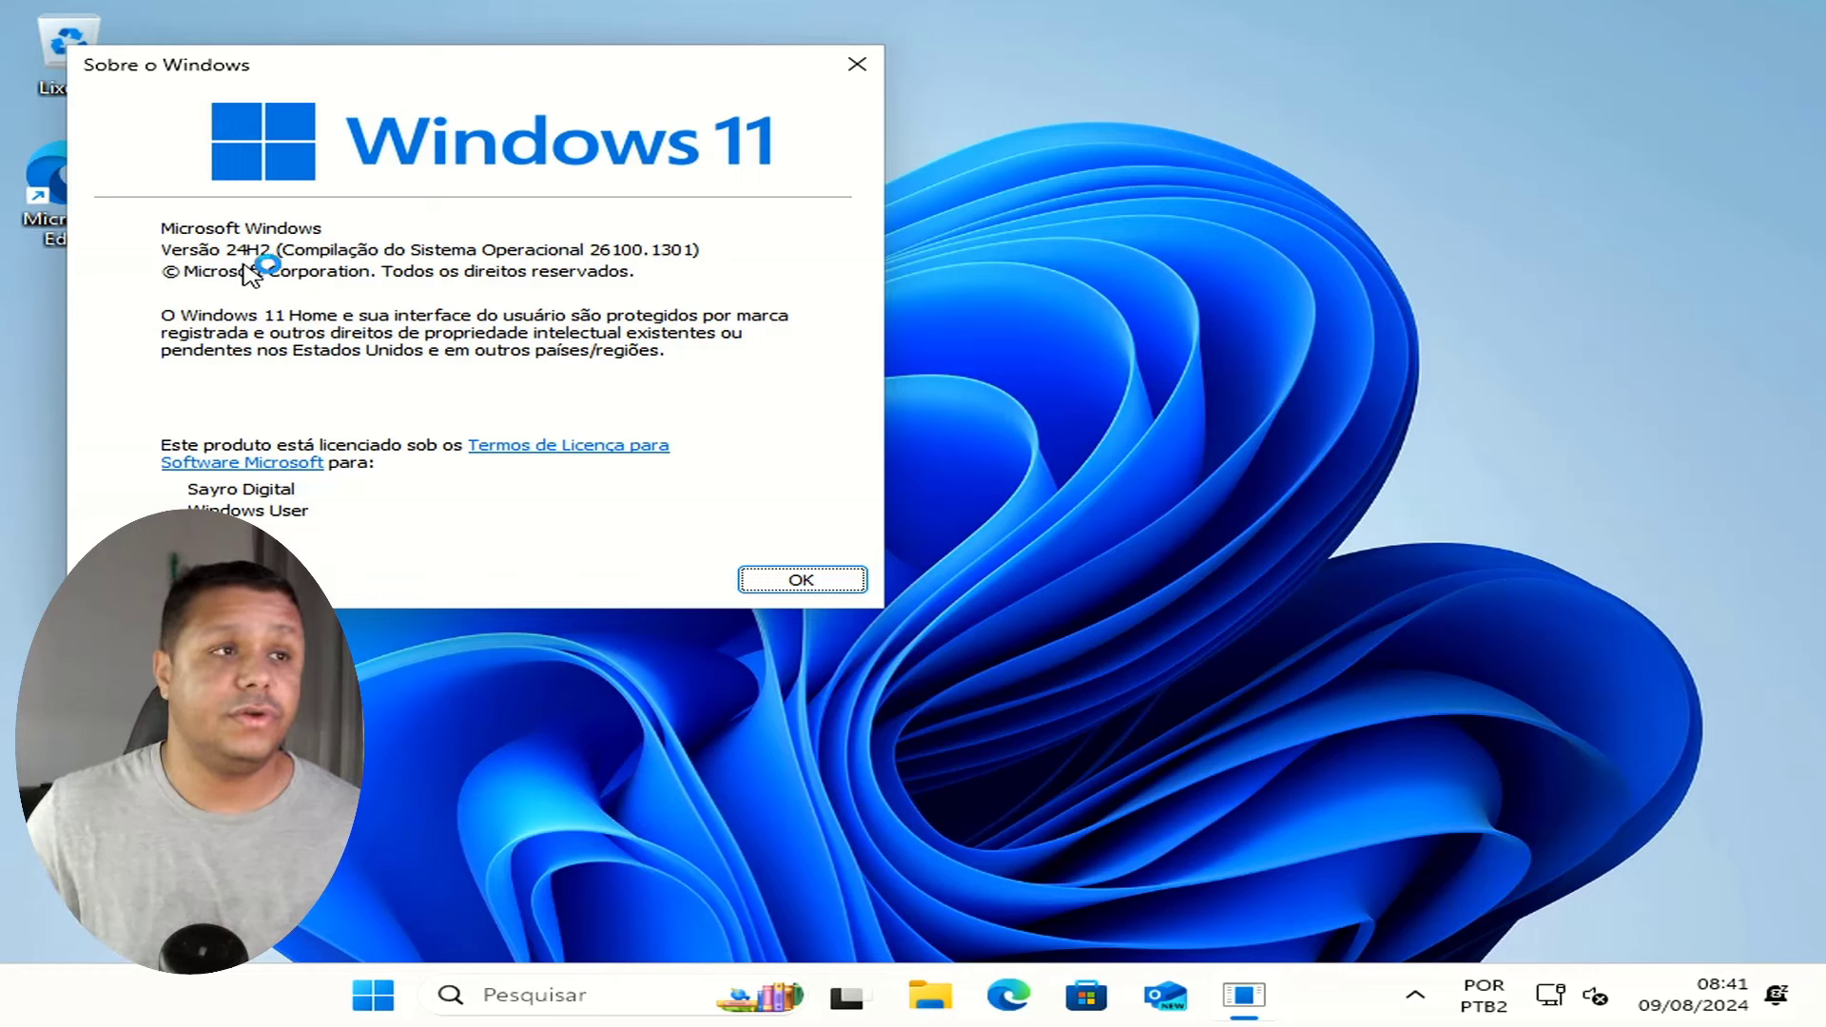
pyautogui.click(381, 985)
pyautogui.click(1056, 566)
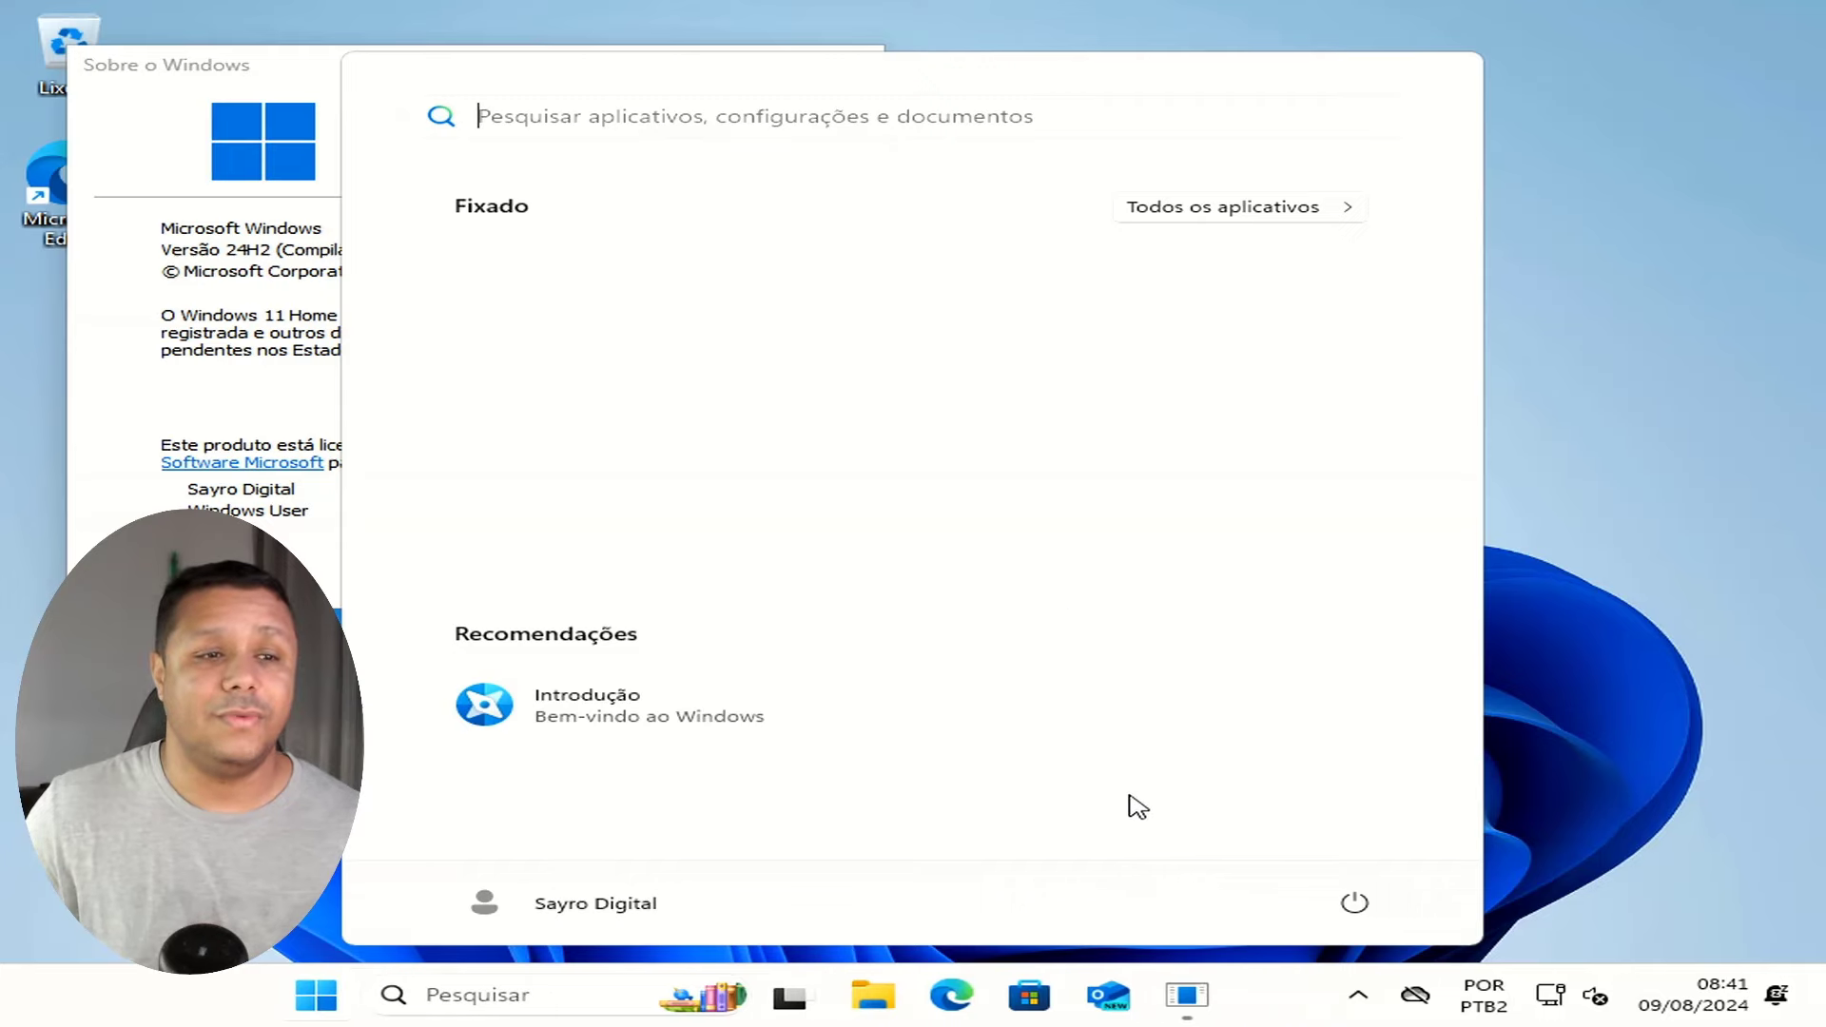
# Complete Microsoft Edge's first-run setup without syncing or importing any data, and close the browser.
pyautogui.click(956, 994)
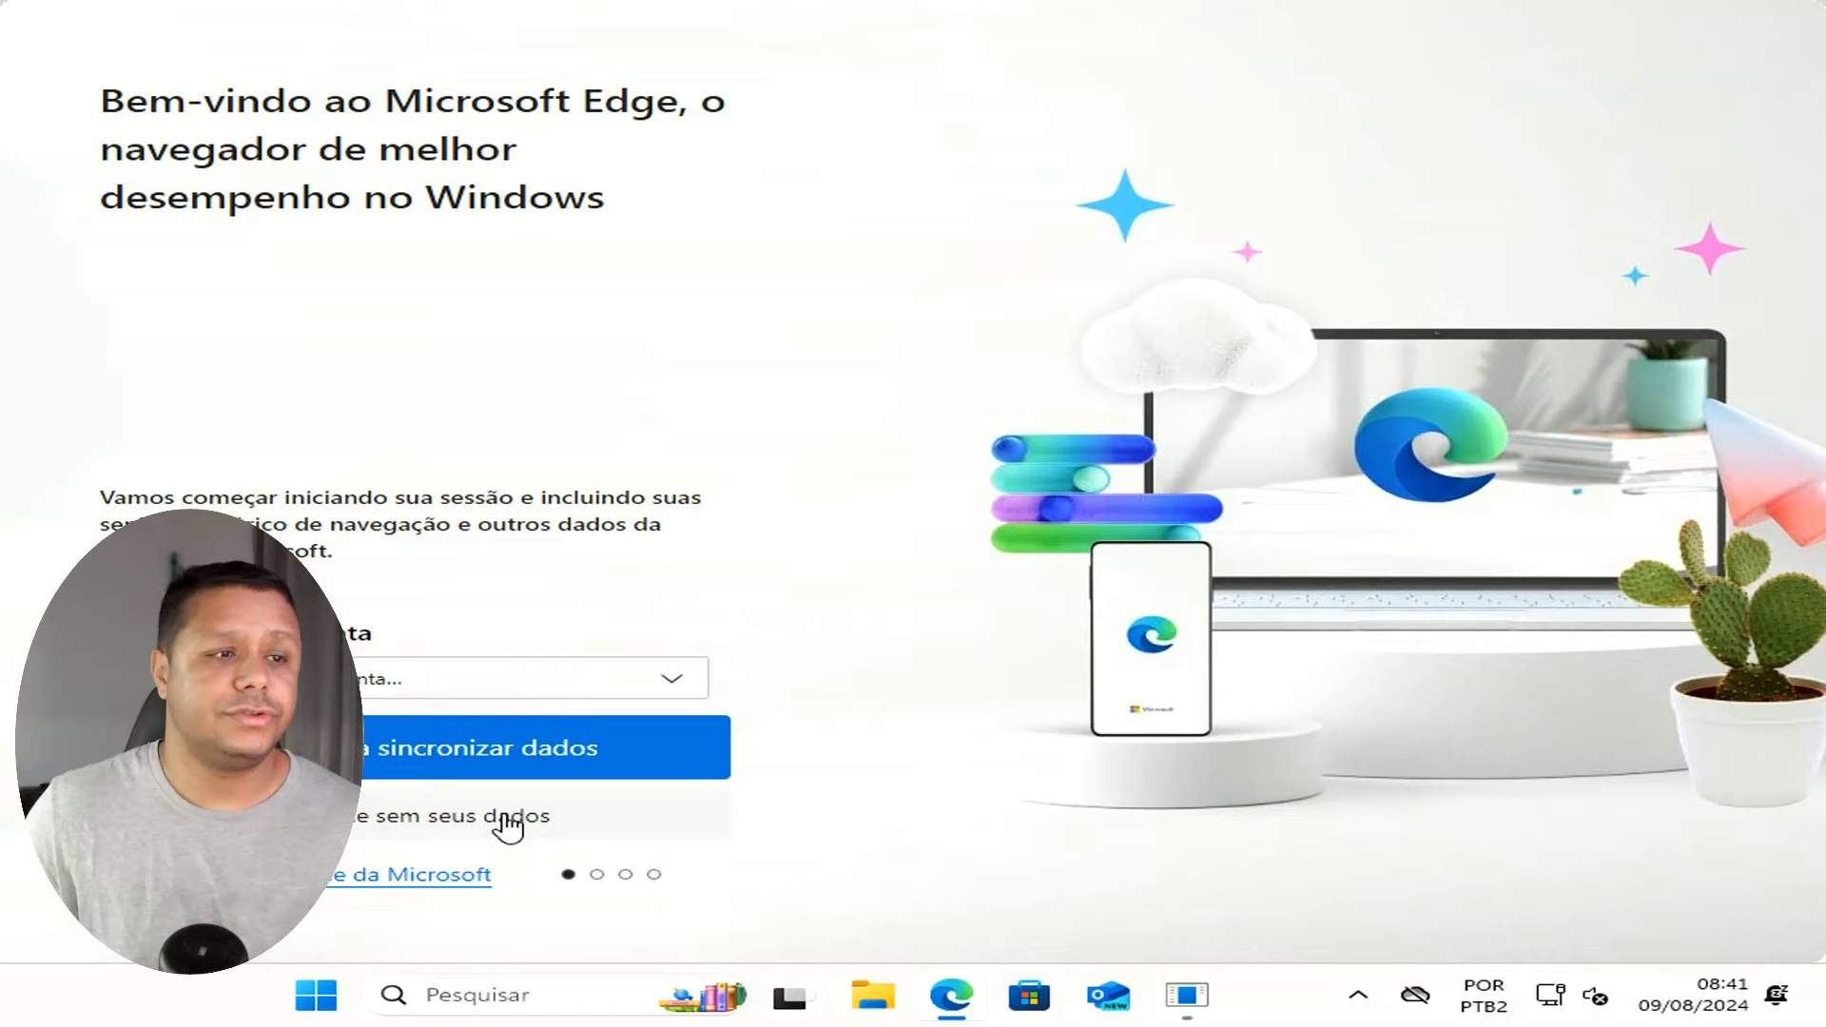
pyautogui.click(509, 826)
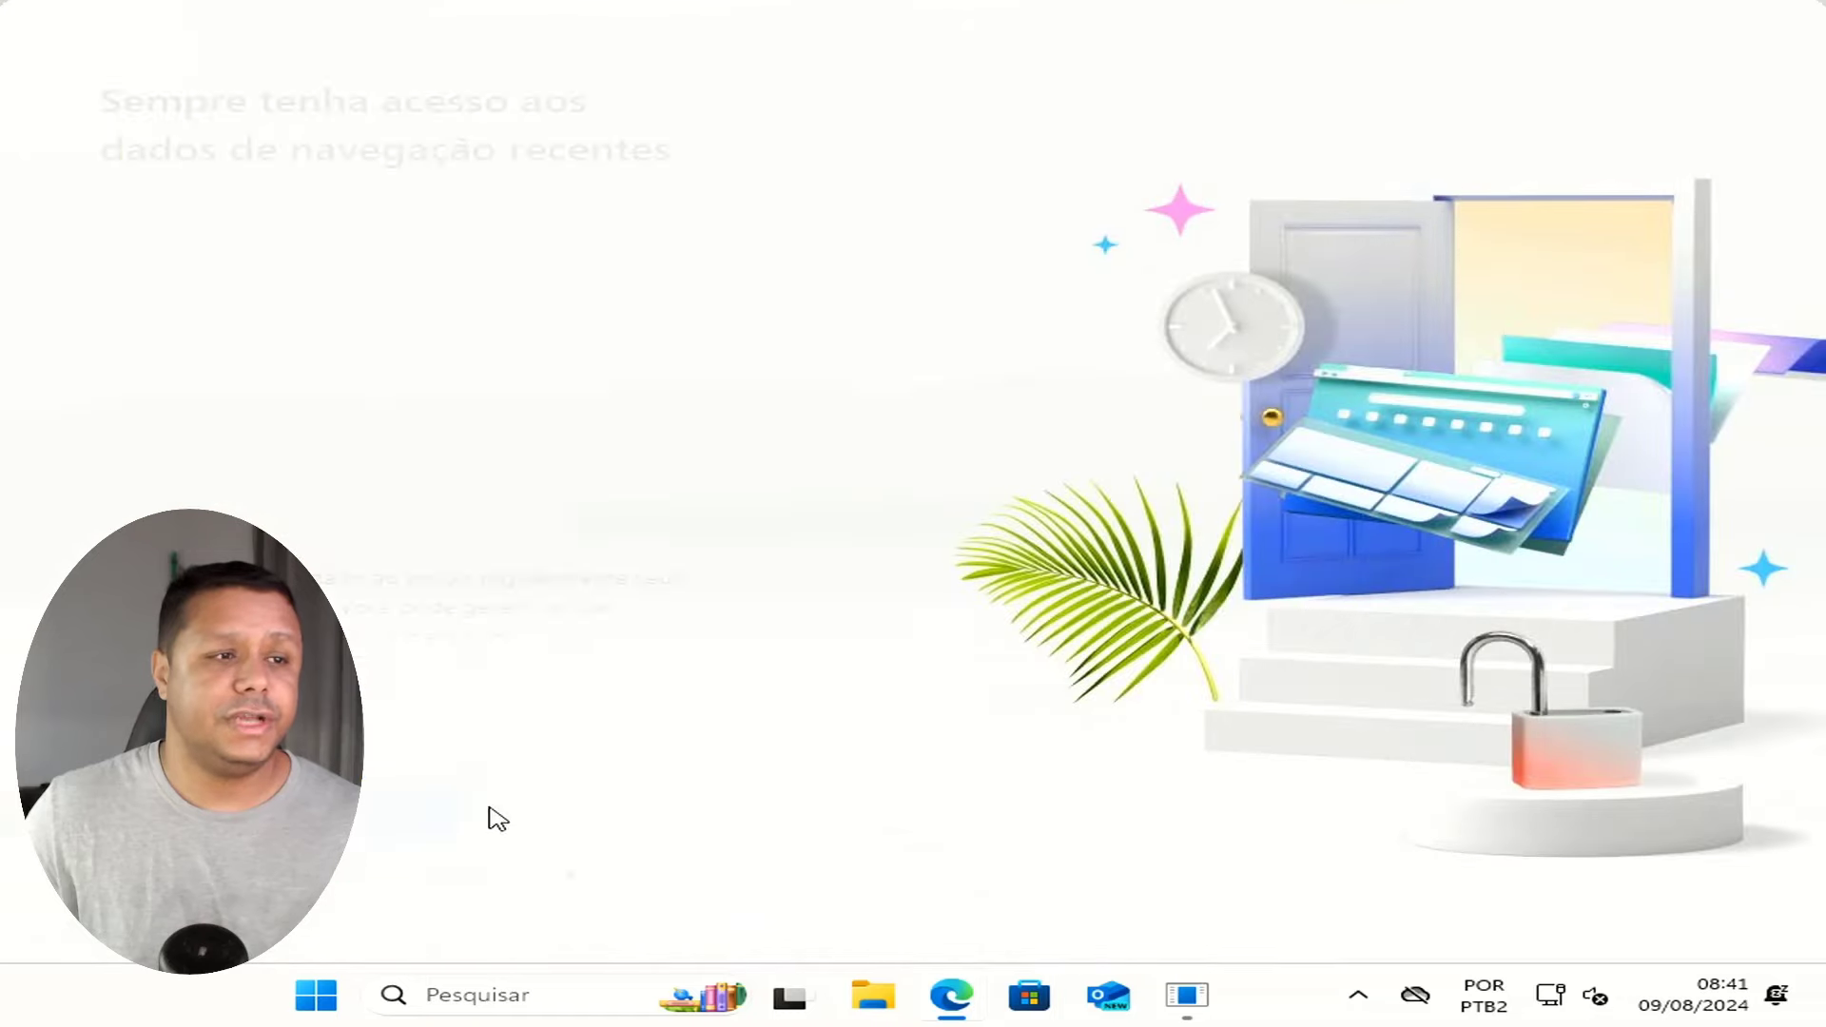
pyautogui.click(437, 736)
pyautogui.click(436, 815)
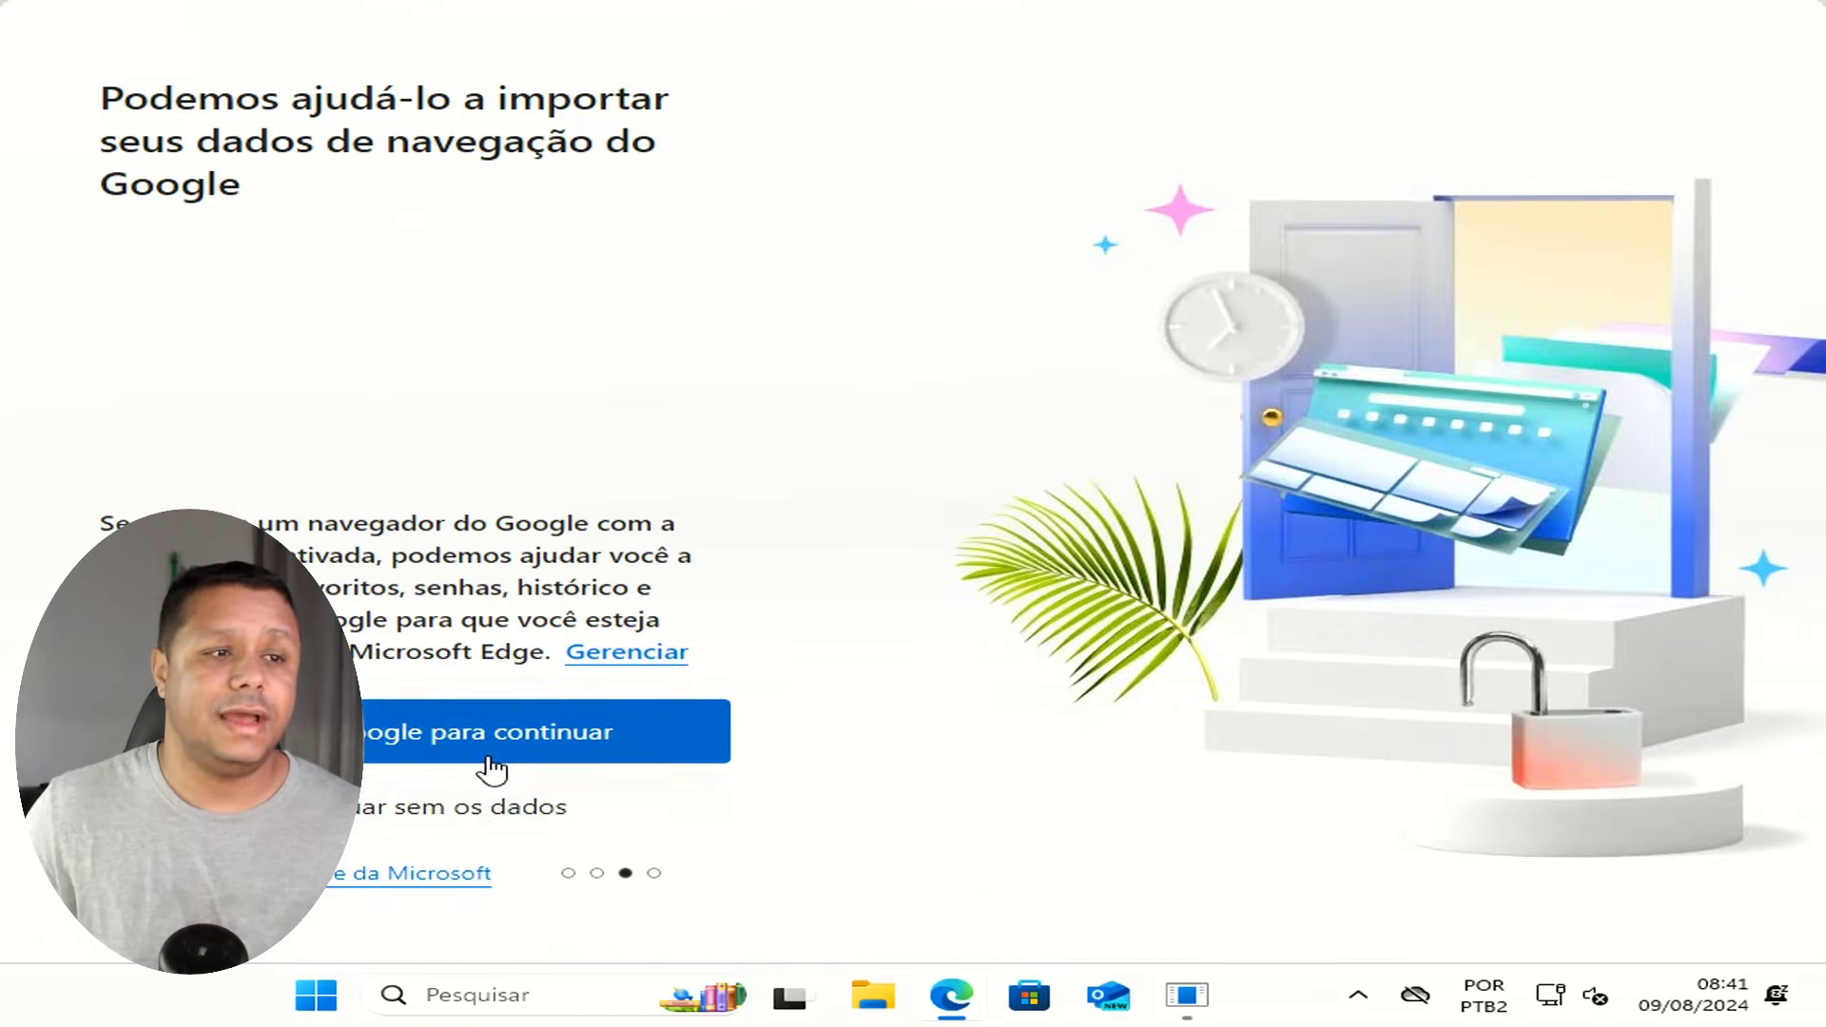
pyautogui.click(483, 806)
pyautogui.click(425, 740)
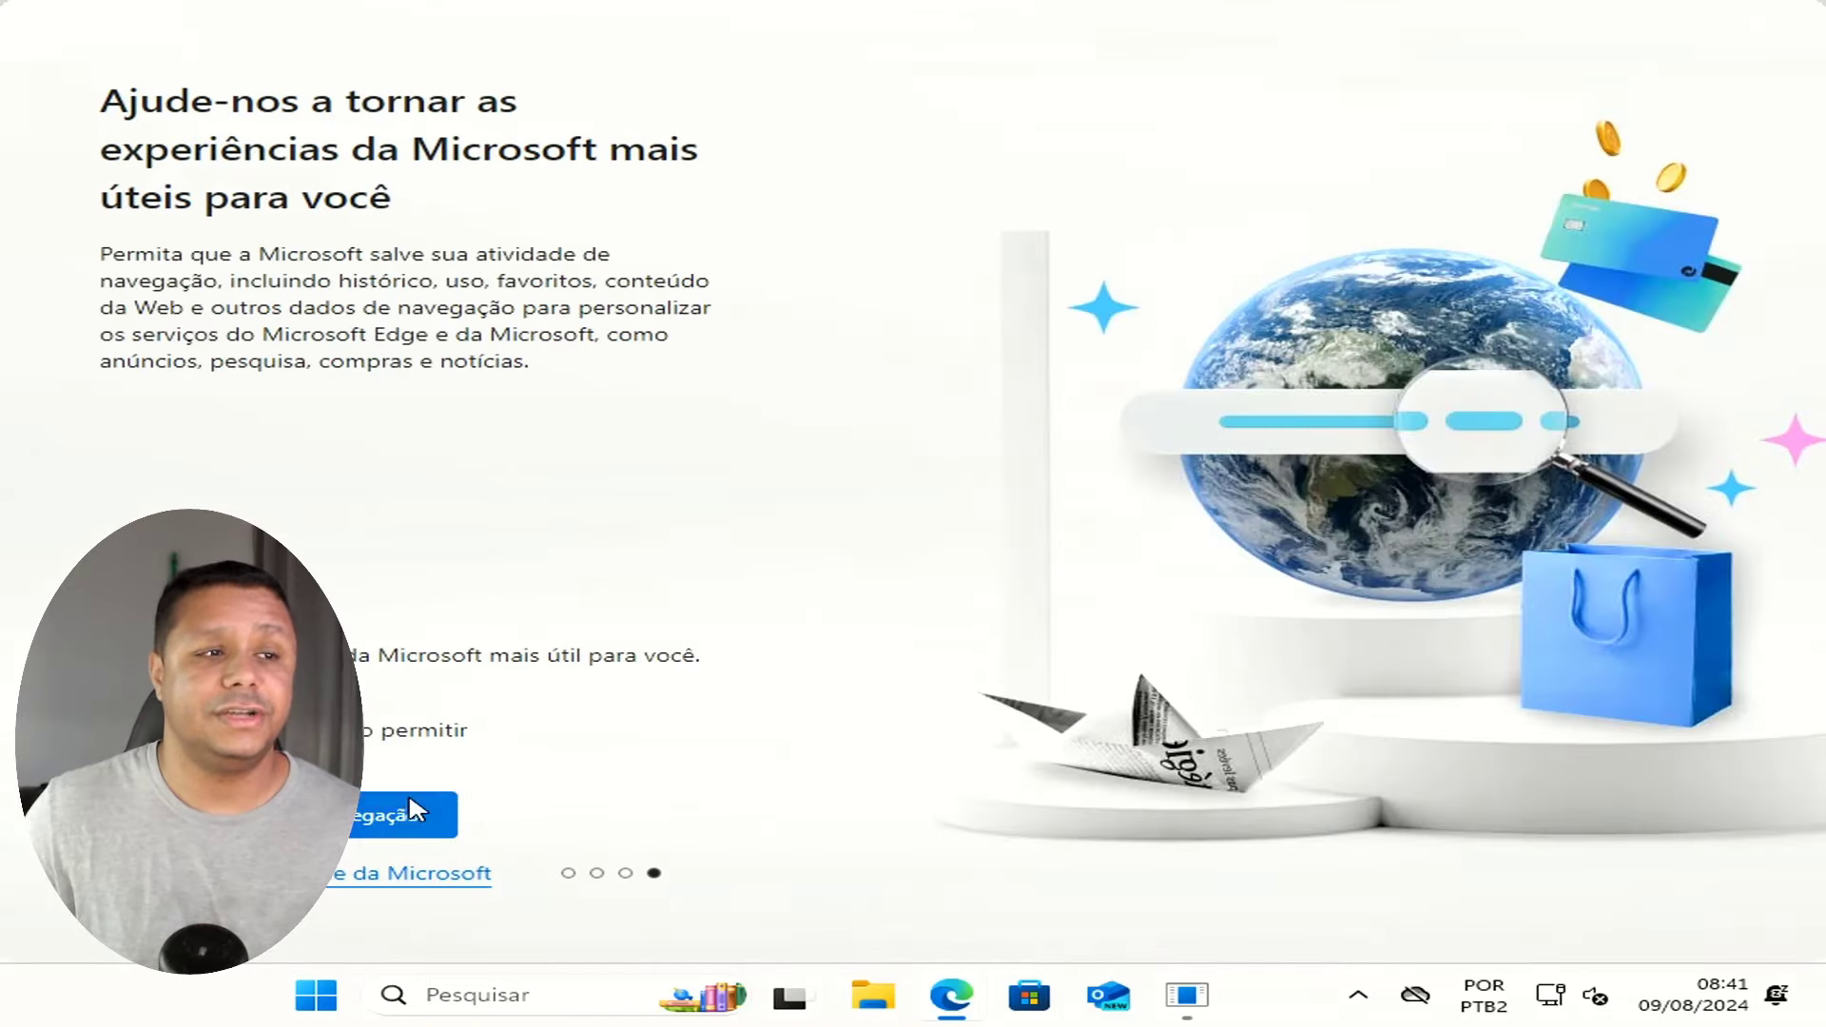
pyautogui.click(411, 803)
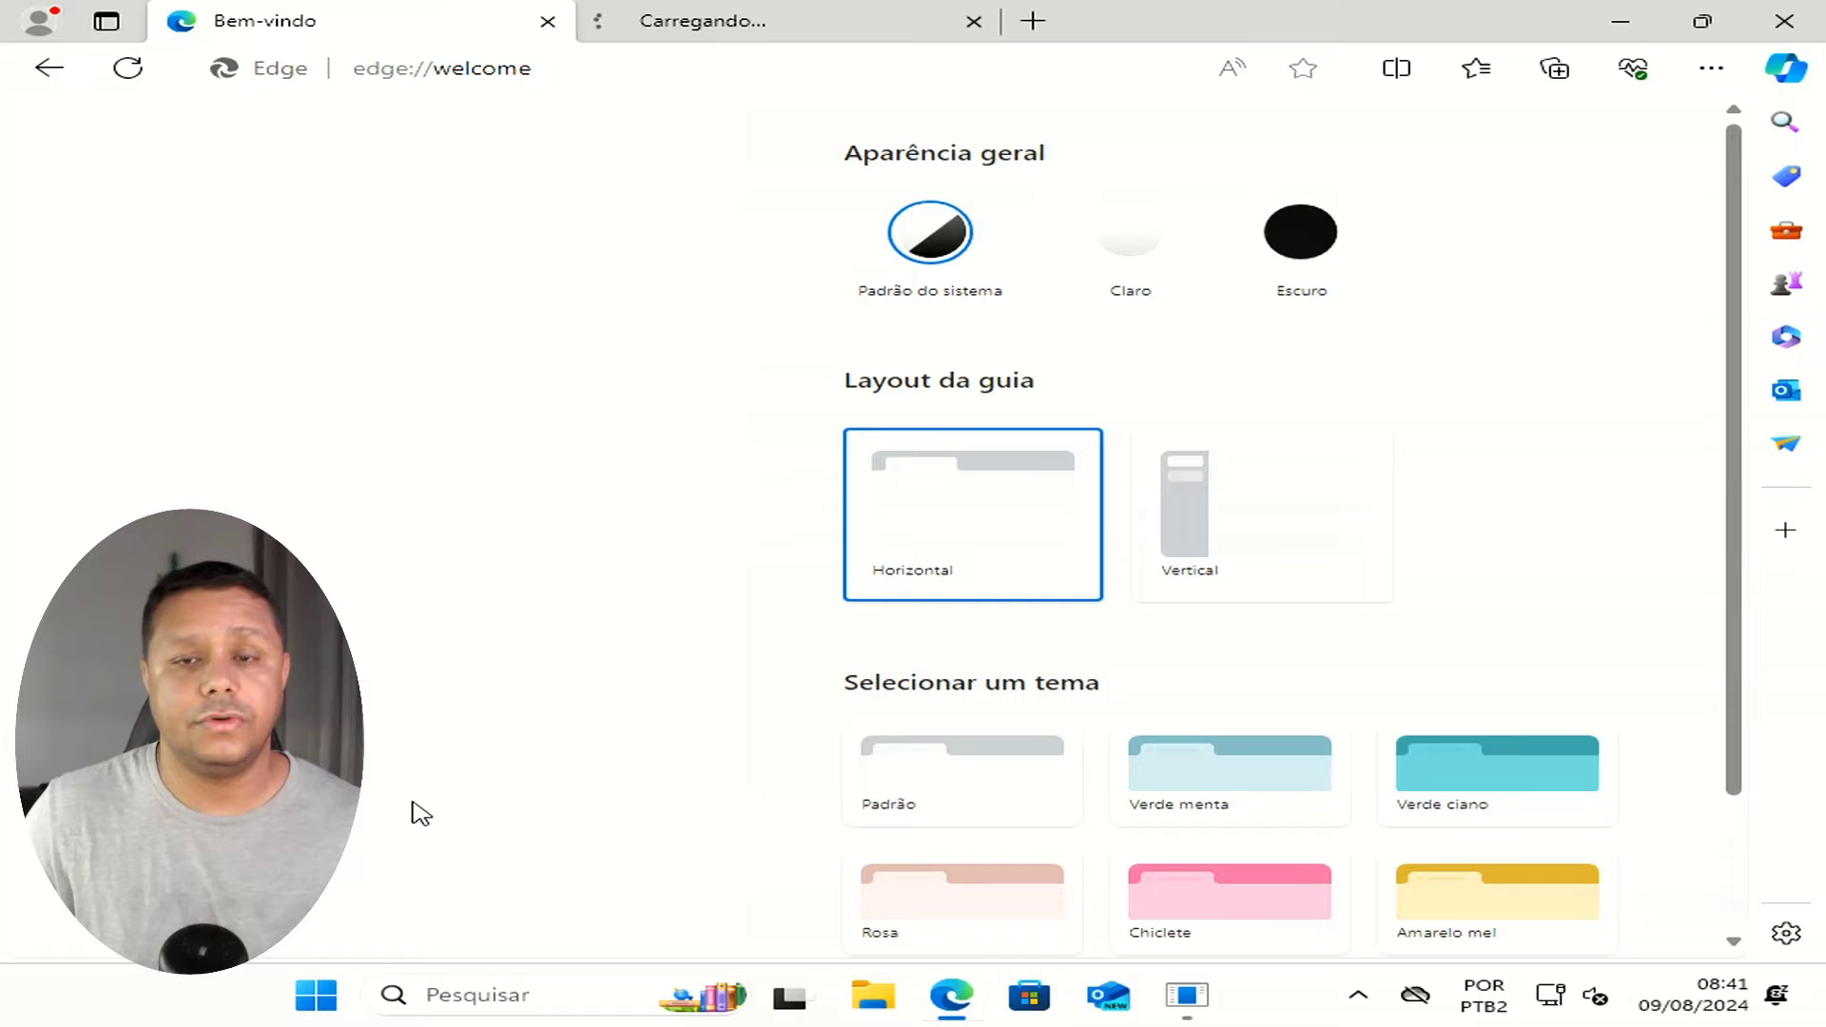
pyautogui.click(1784, 20)
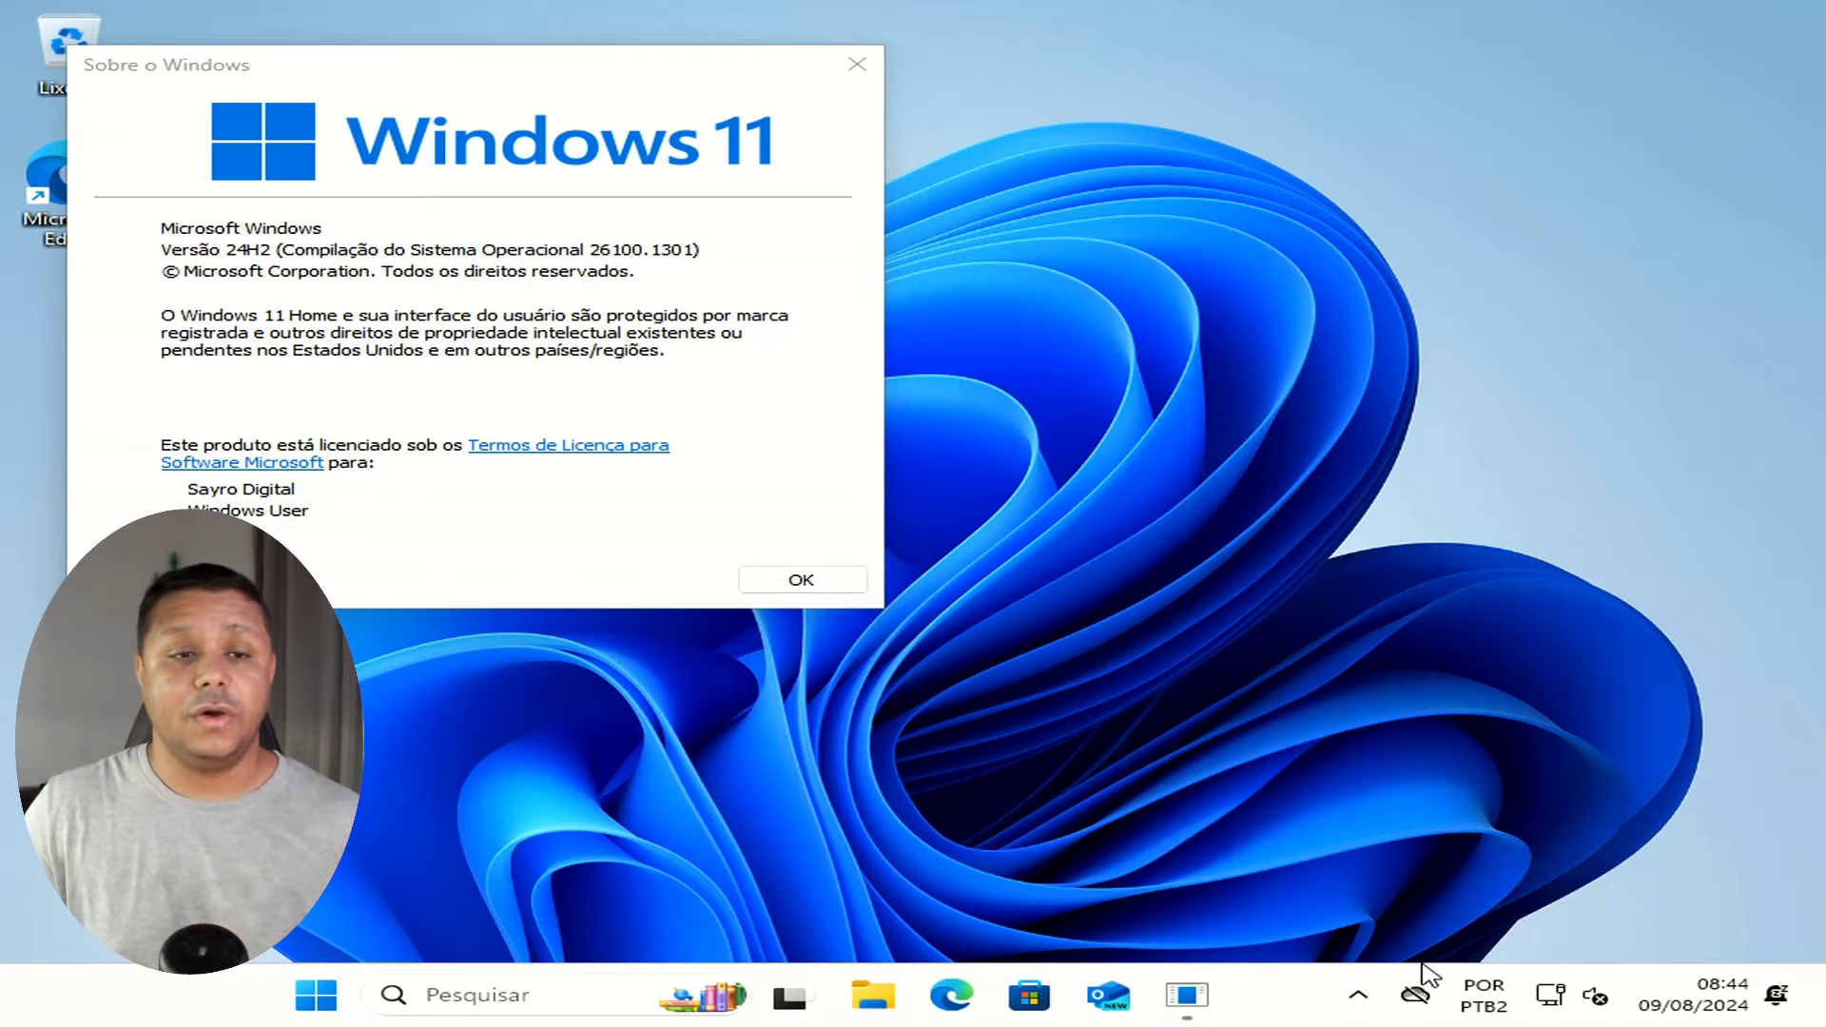
# Check the protection overview in Windows Security and close it.
pyautogui.click(1356, 1000)
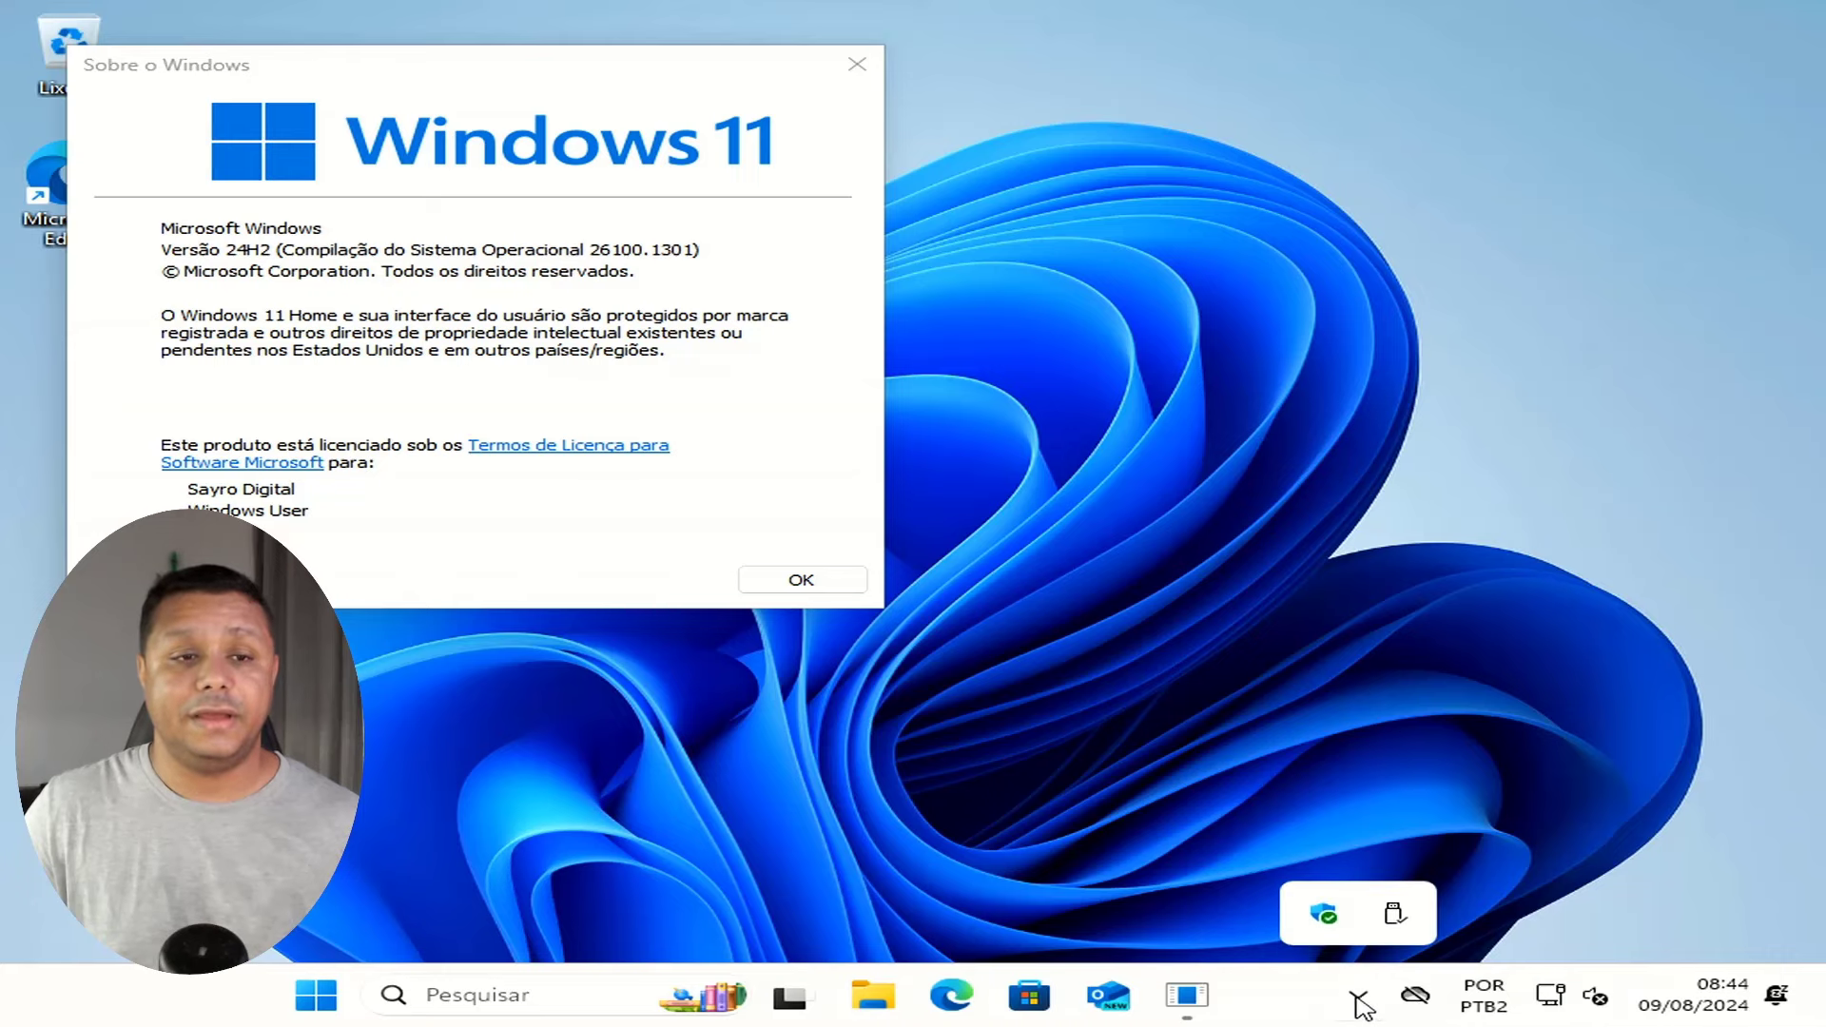
pyautogui.click(1321, 925)
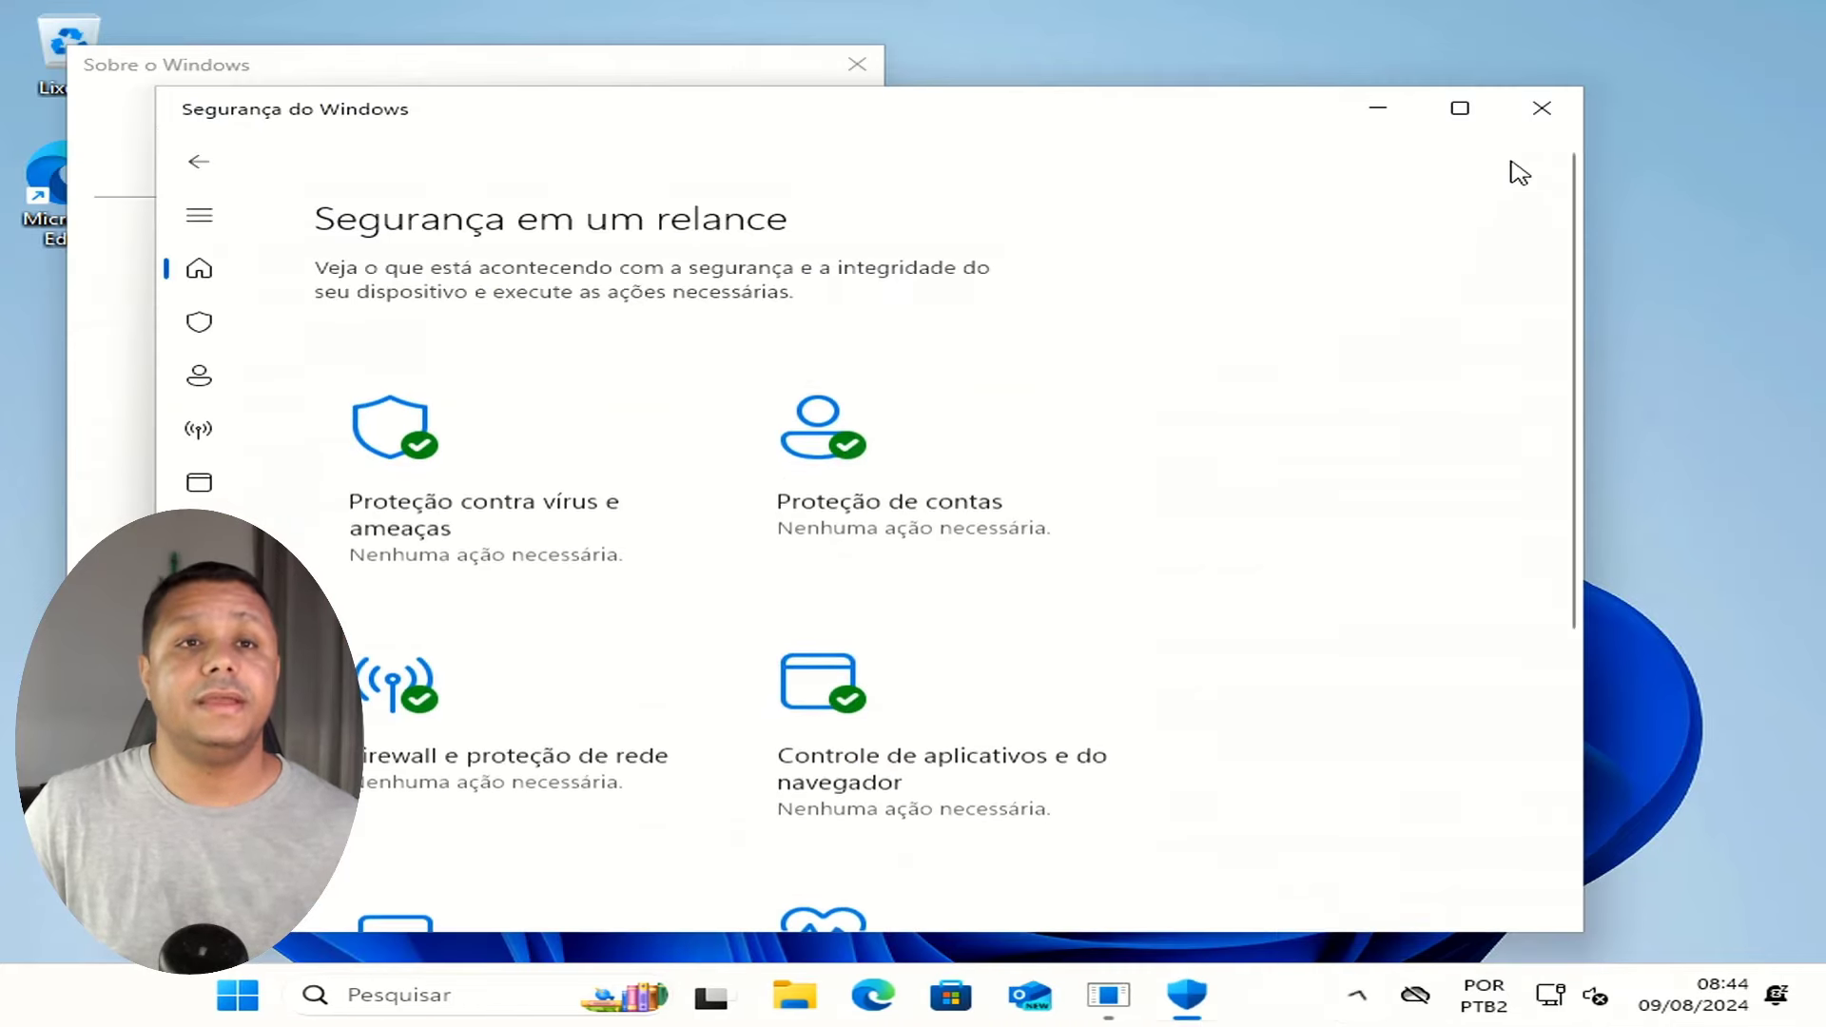
pyautogui.click(1536, 112)
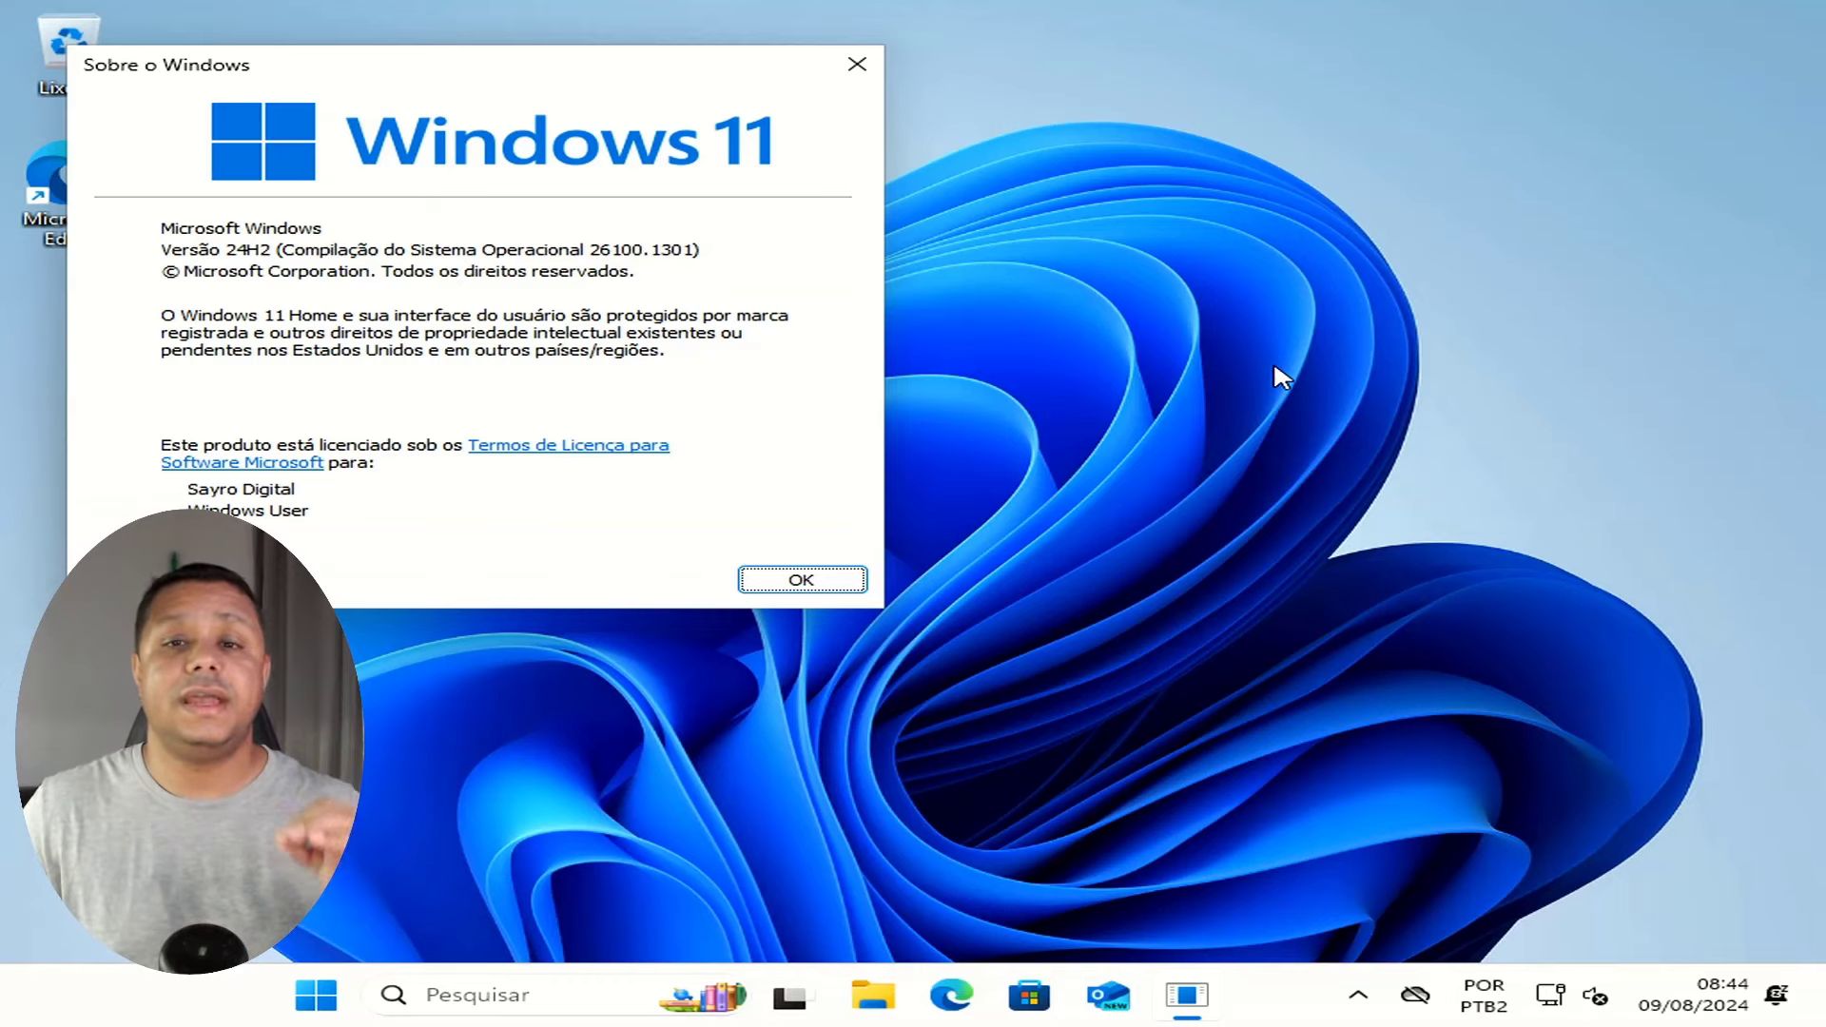
# Examine Microsoft's Windows 11 Home and Pro comparison table in Edge, highlighting the BitLocker drive encryption feature.
pyautogui.click(951, 994)
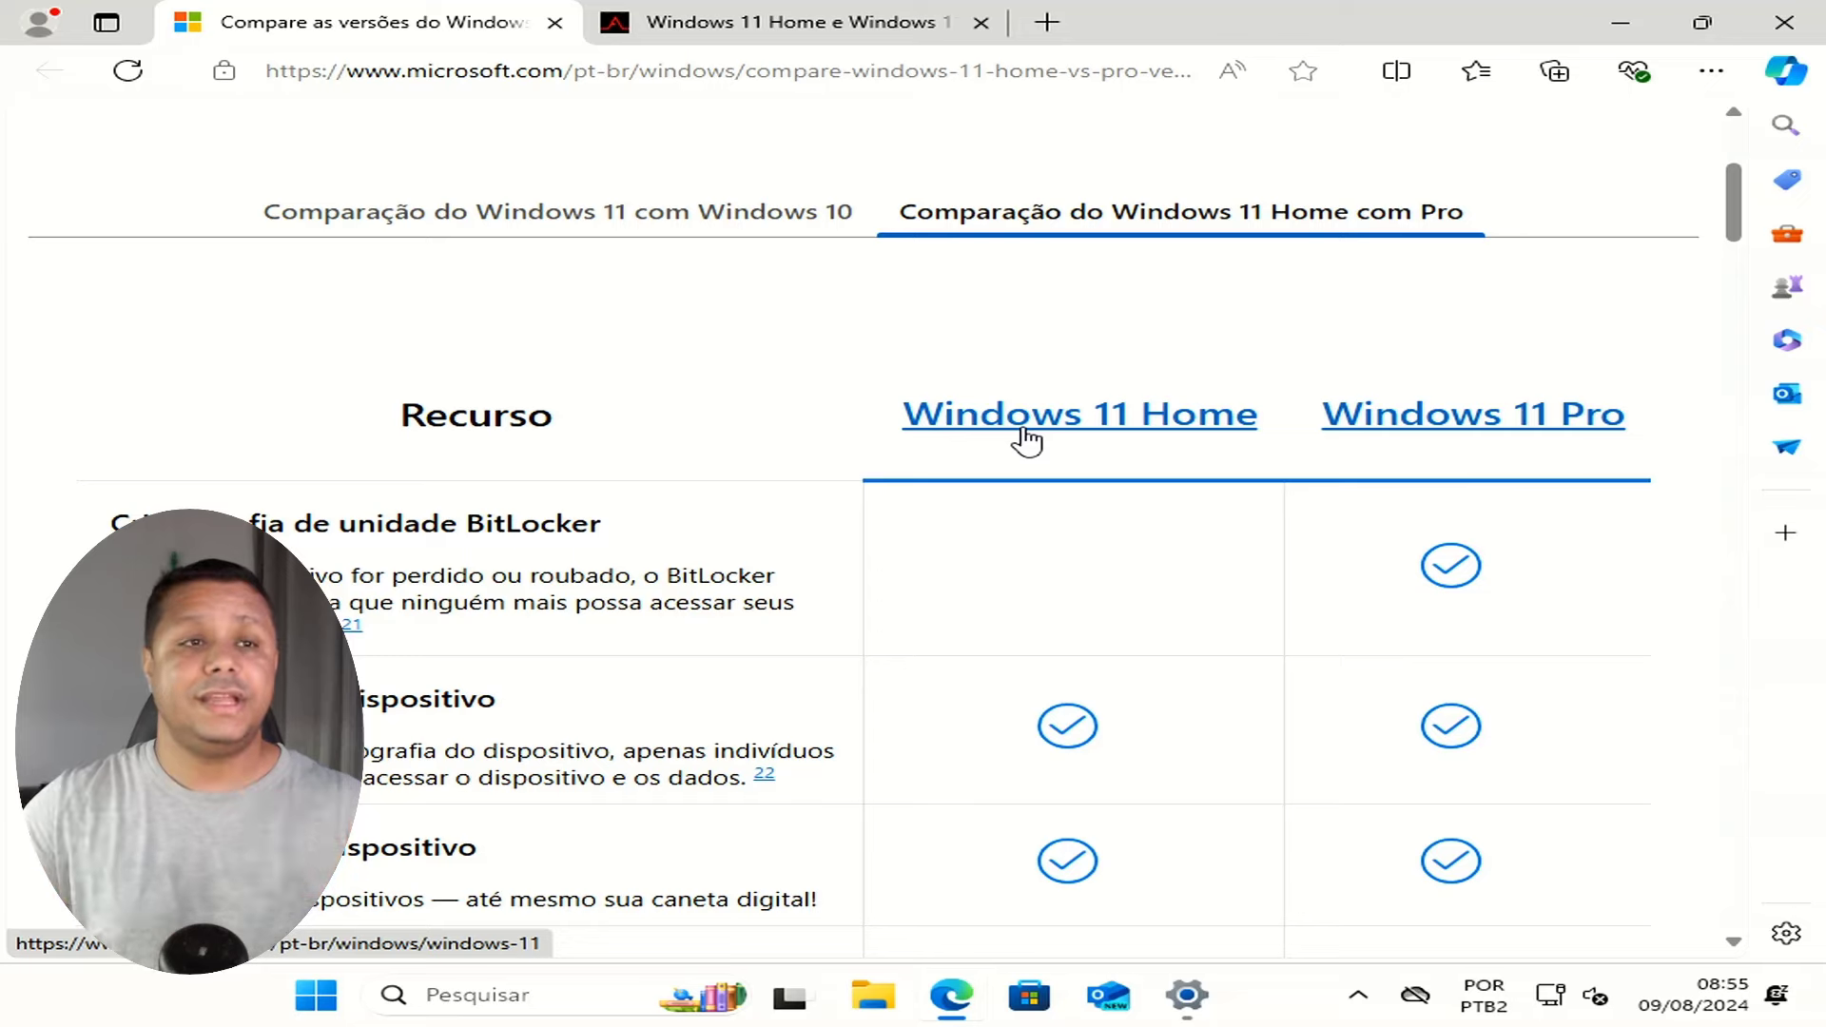
pyautogui.scroll(4, 1025, 440)
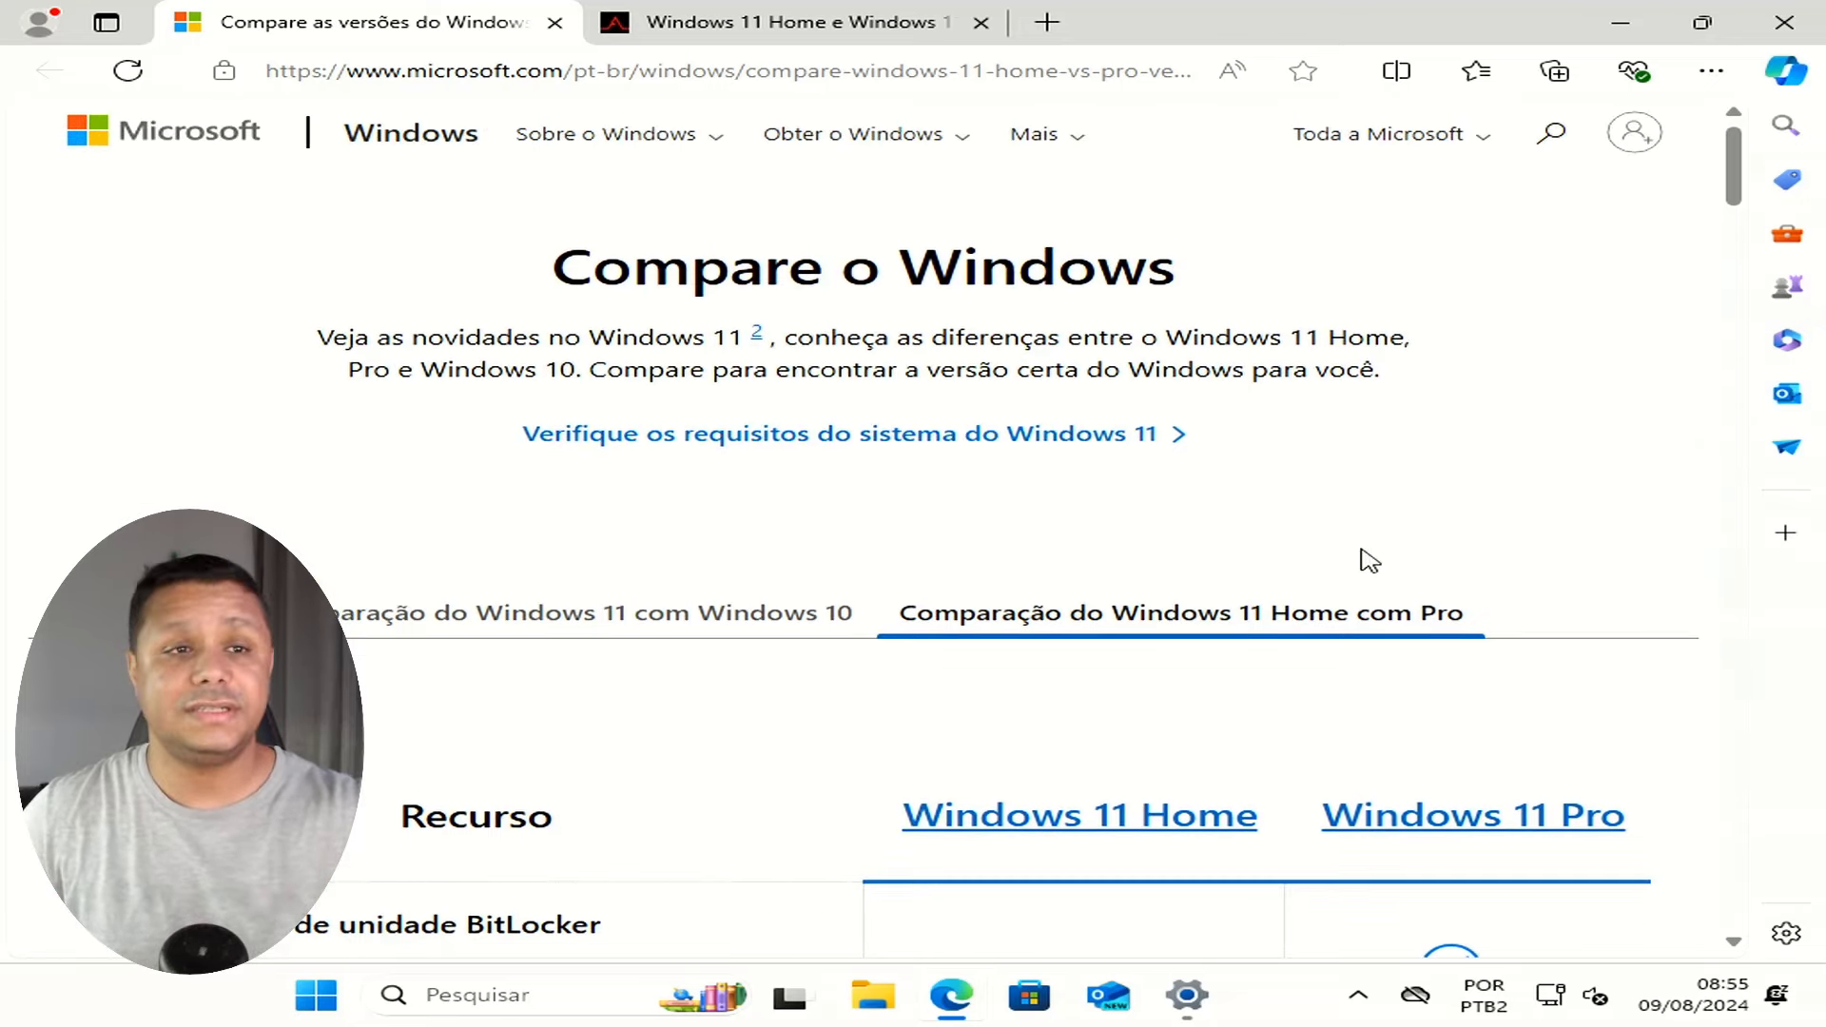
pyautogui.scroll(-5, 1361, 559)
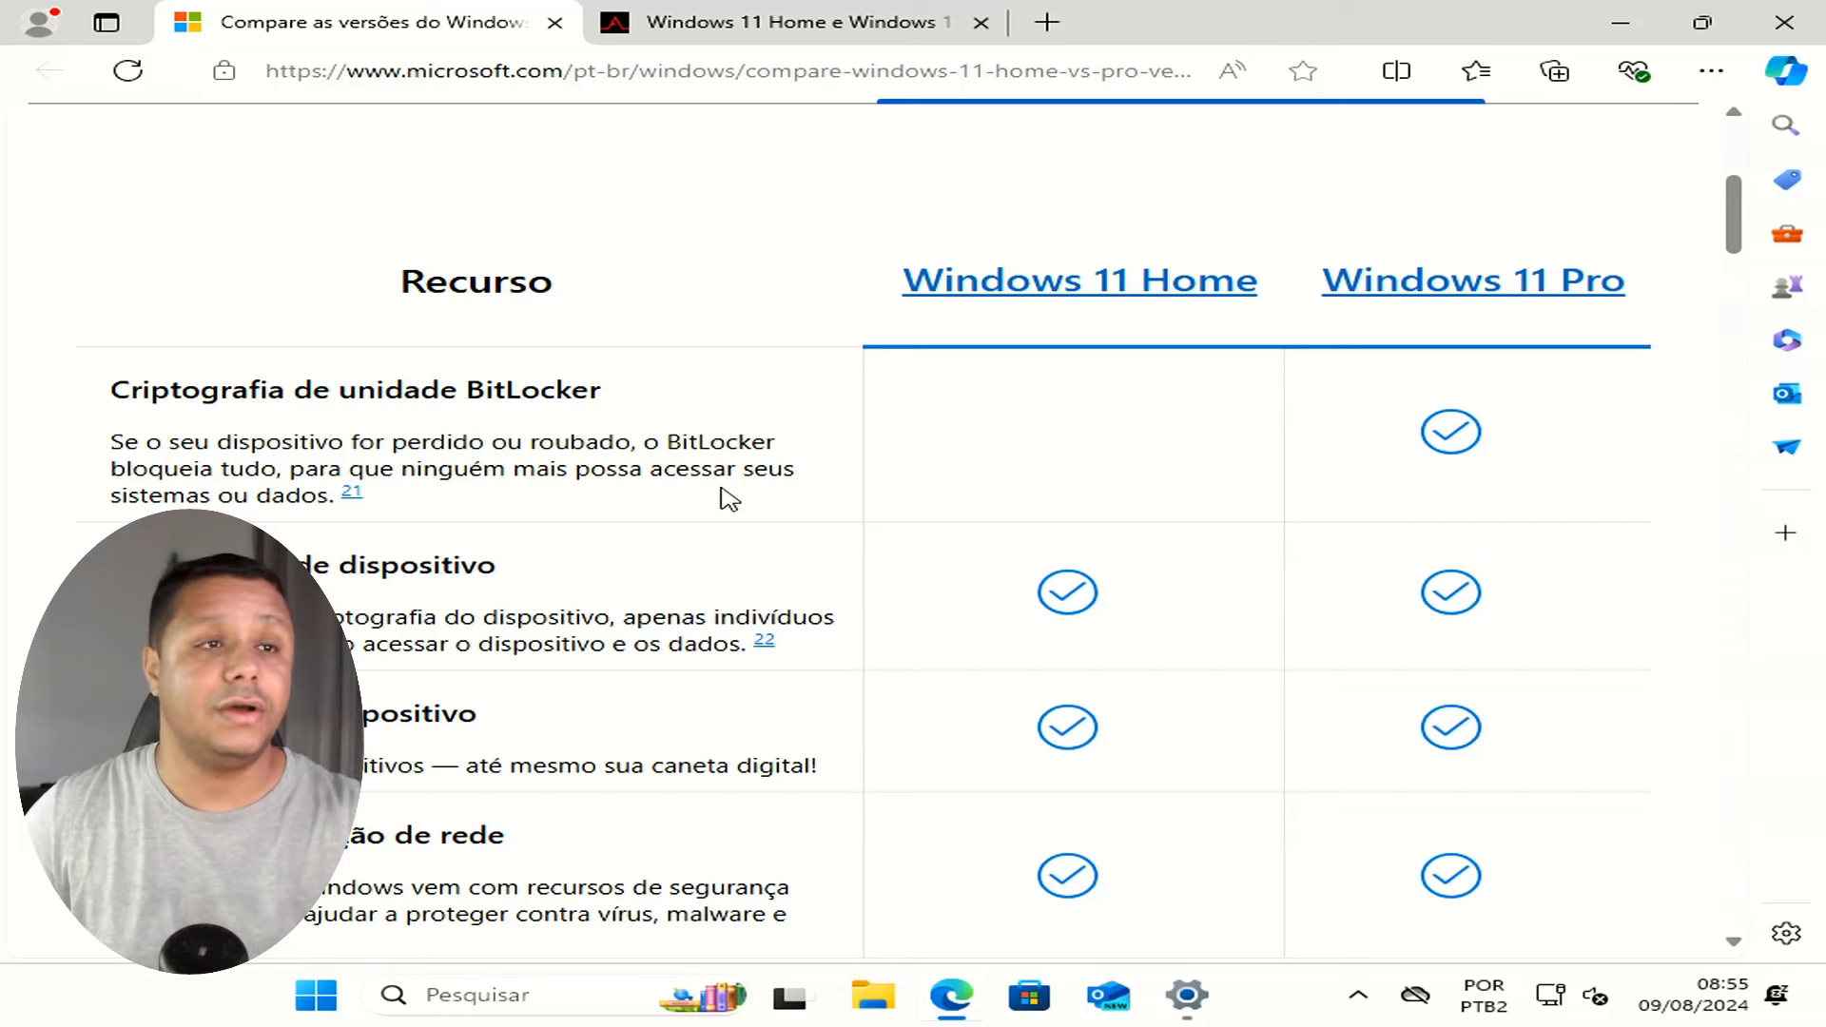
pyautogui.moveTo(635, 400); pyautogui.dragTo(101, 398)
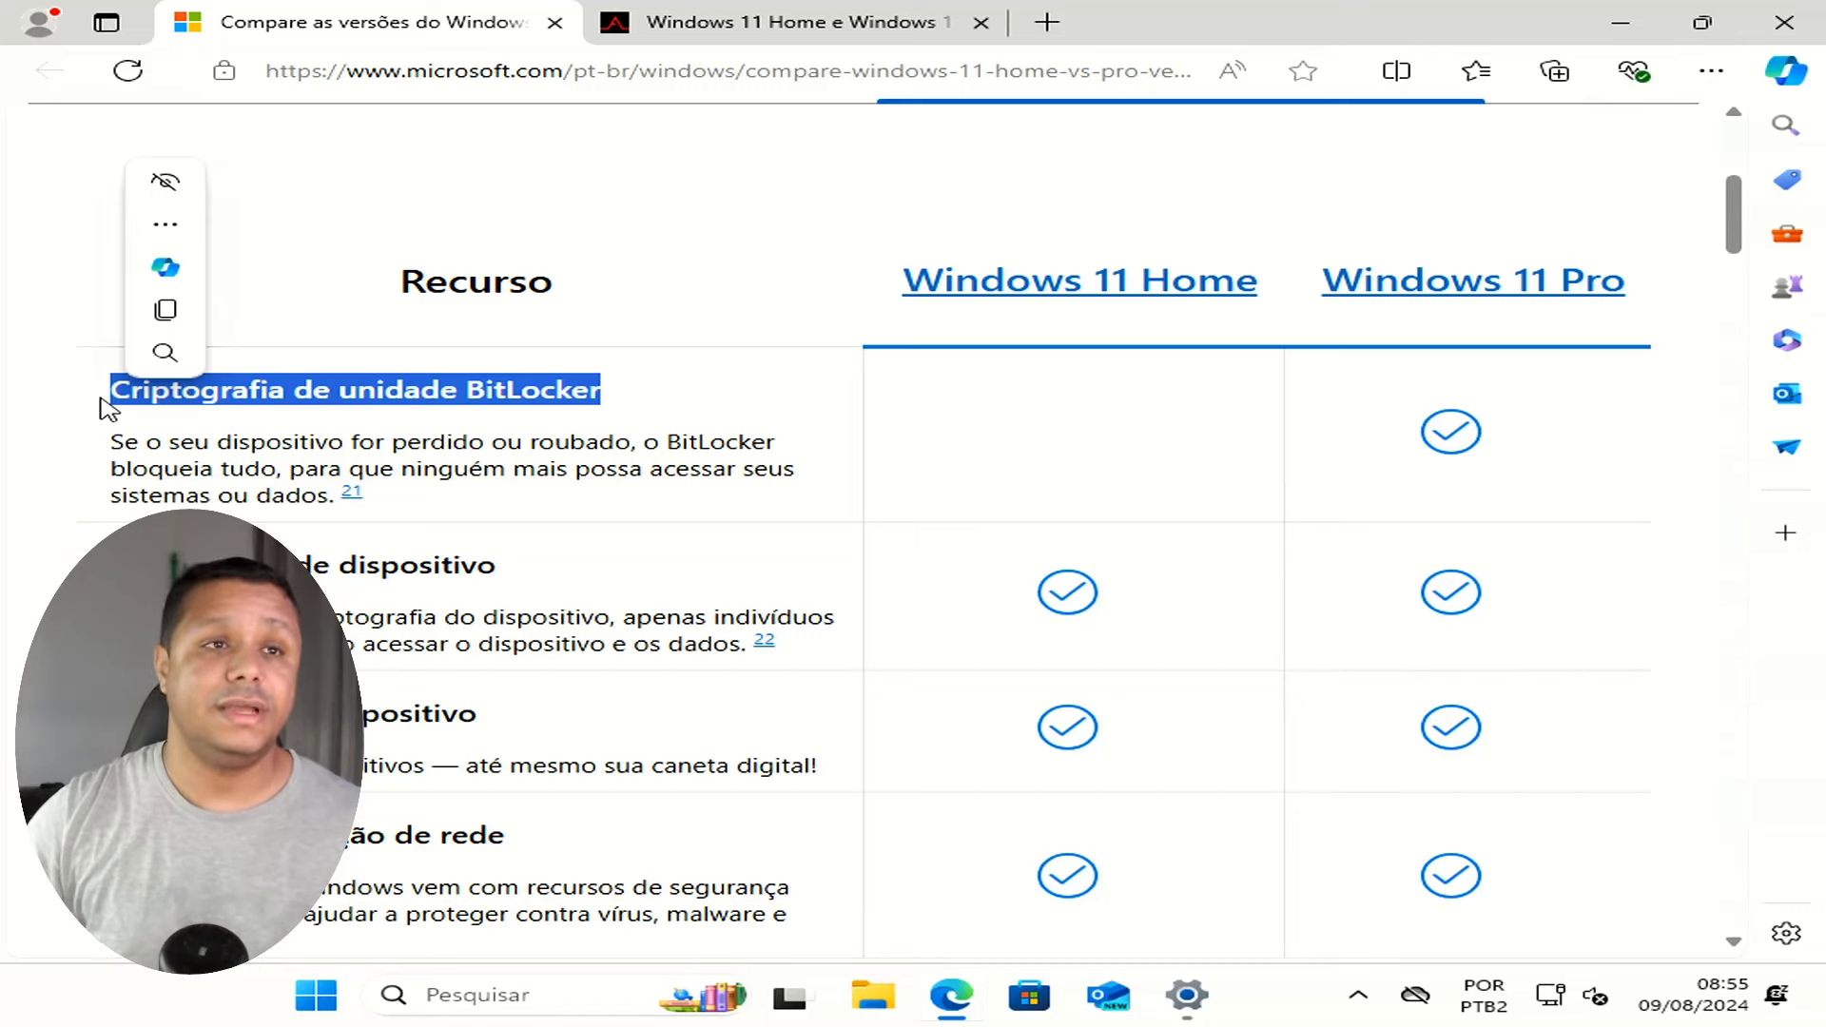
pyautogui.scroll(-3, 1141, 408)
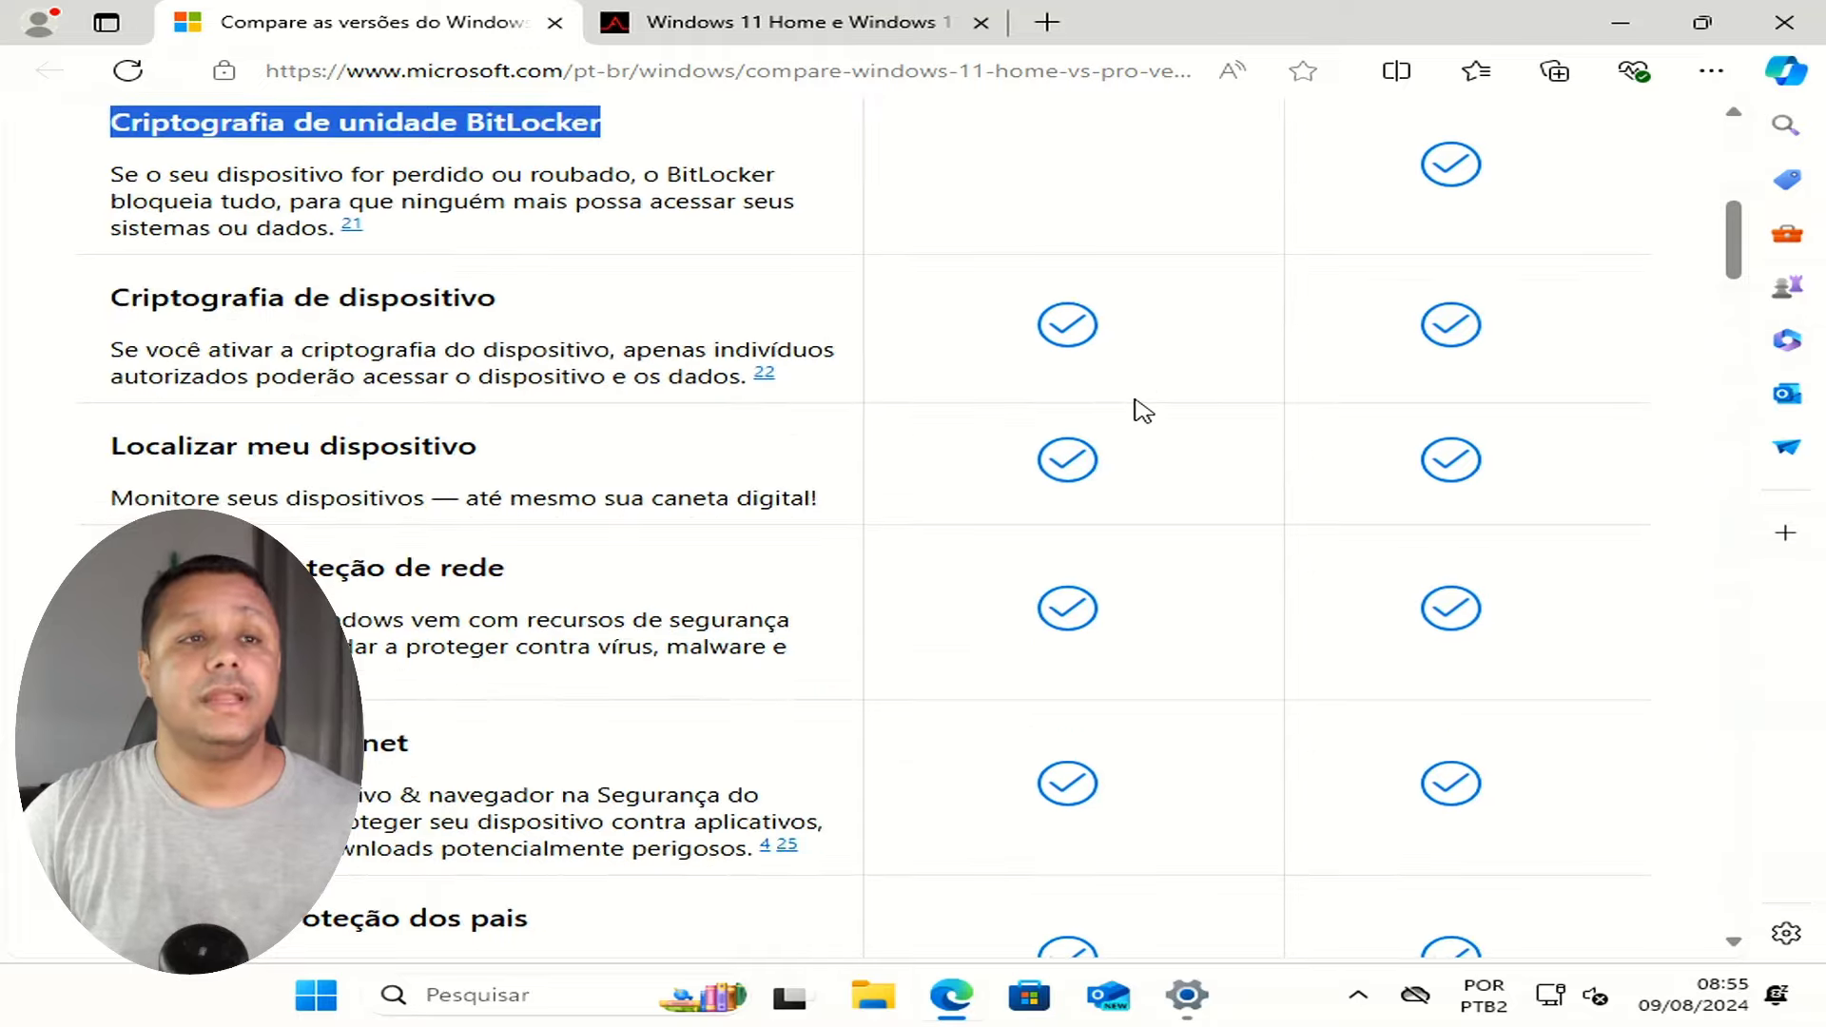
pyautogui.scroll(1, 1189, 385)
pyautogui.scroll(2, 1192, 388)
pyautogui.scroll(-15, 1208, 433)
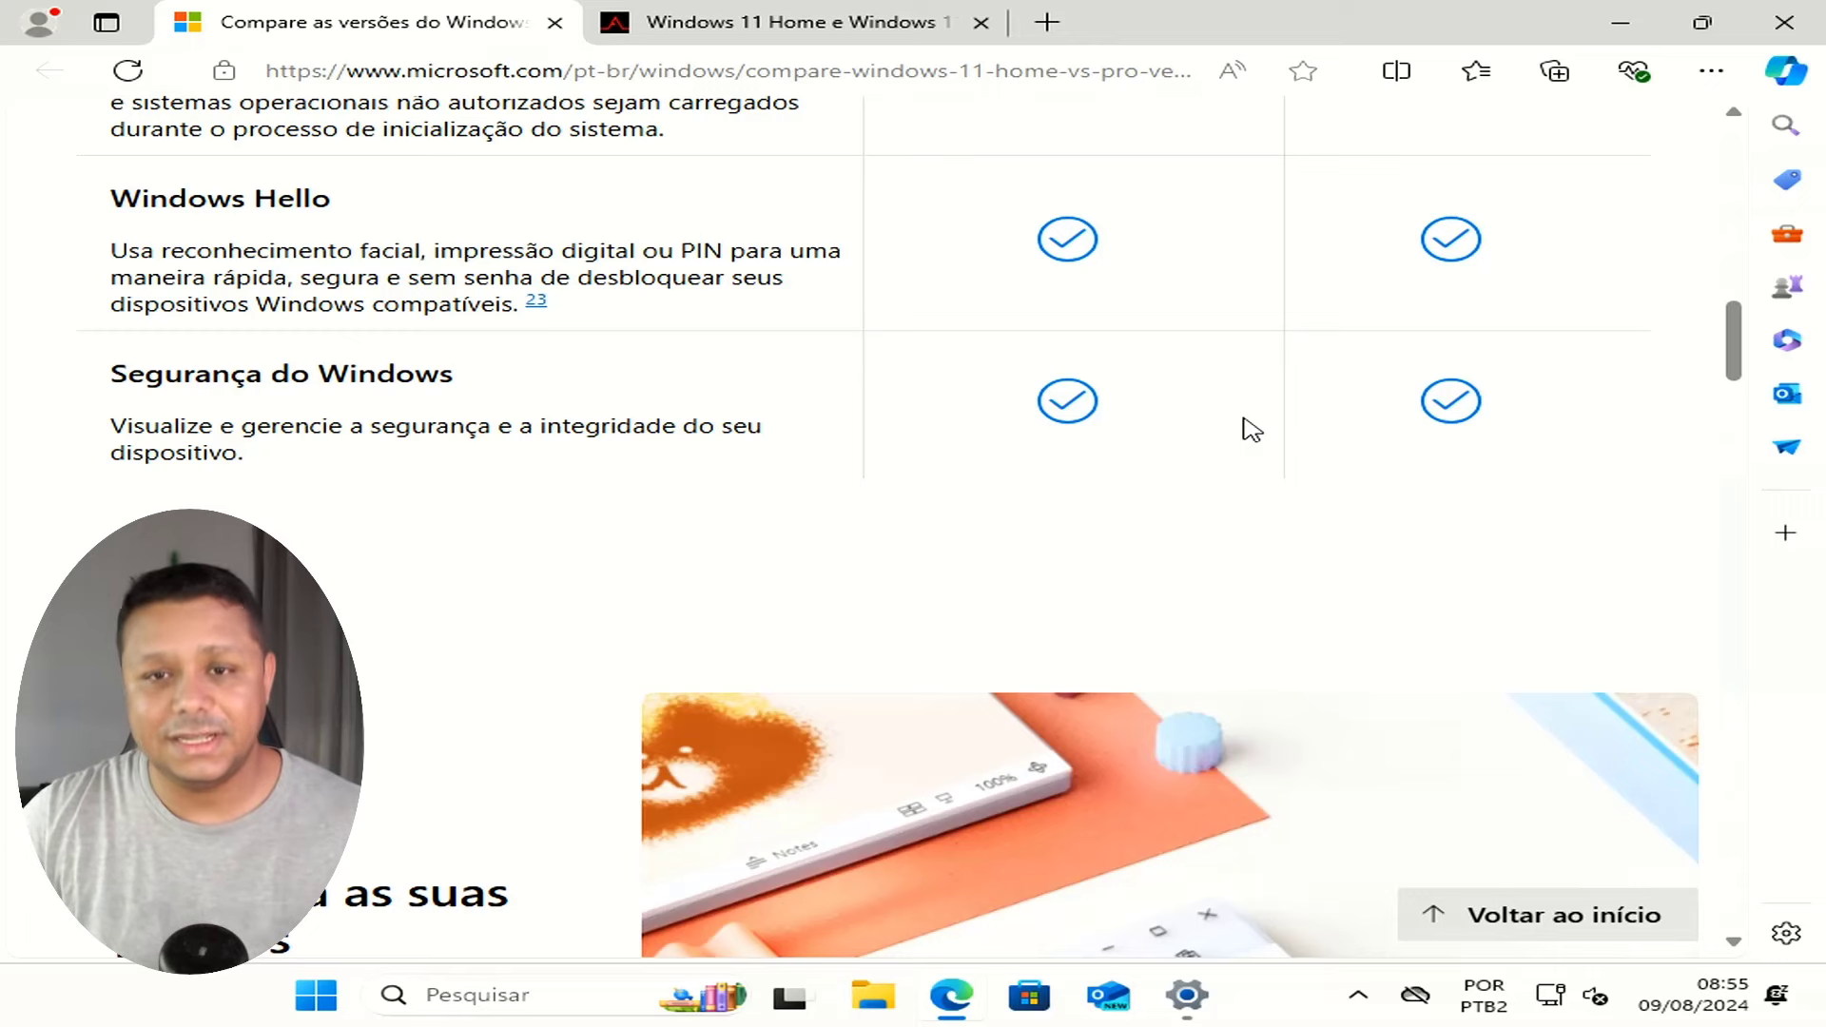
pyautogui.scroll(3, 961, 408)
pyautogui.scroll(-1, 986, 436)
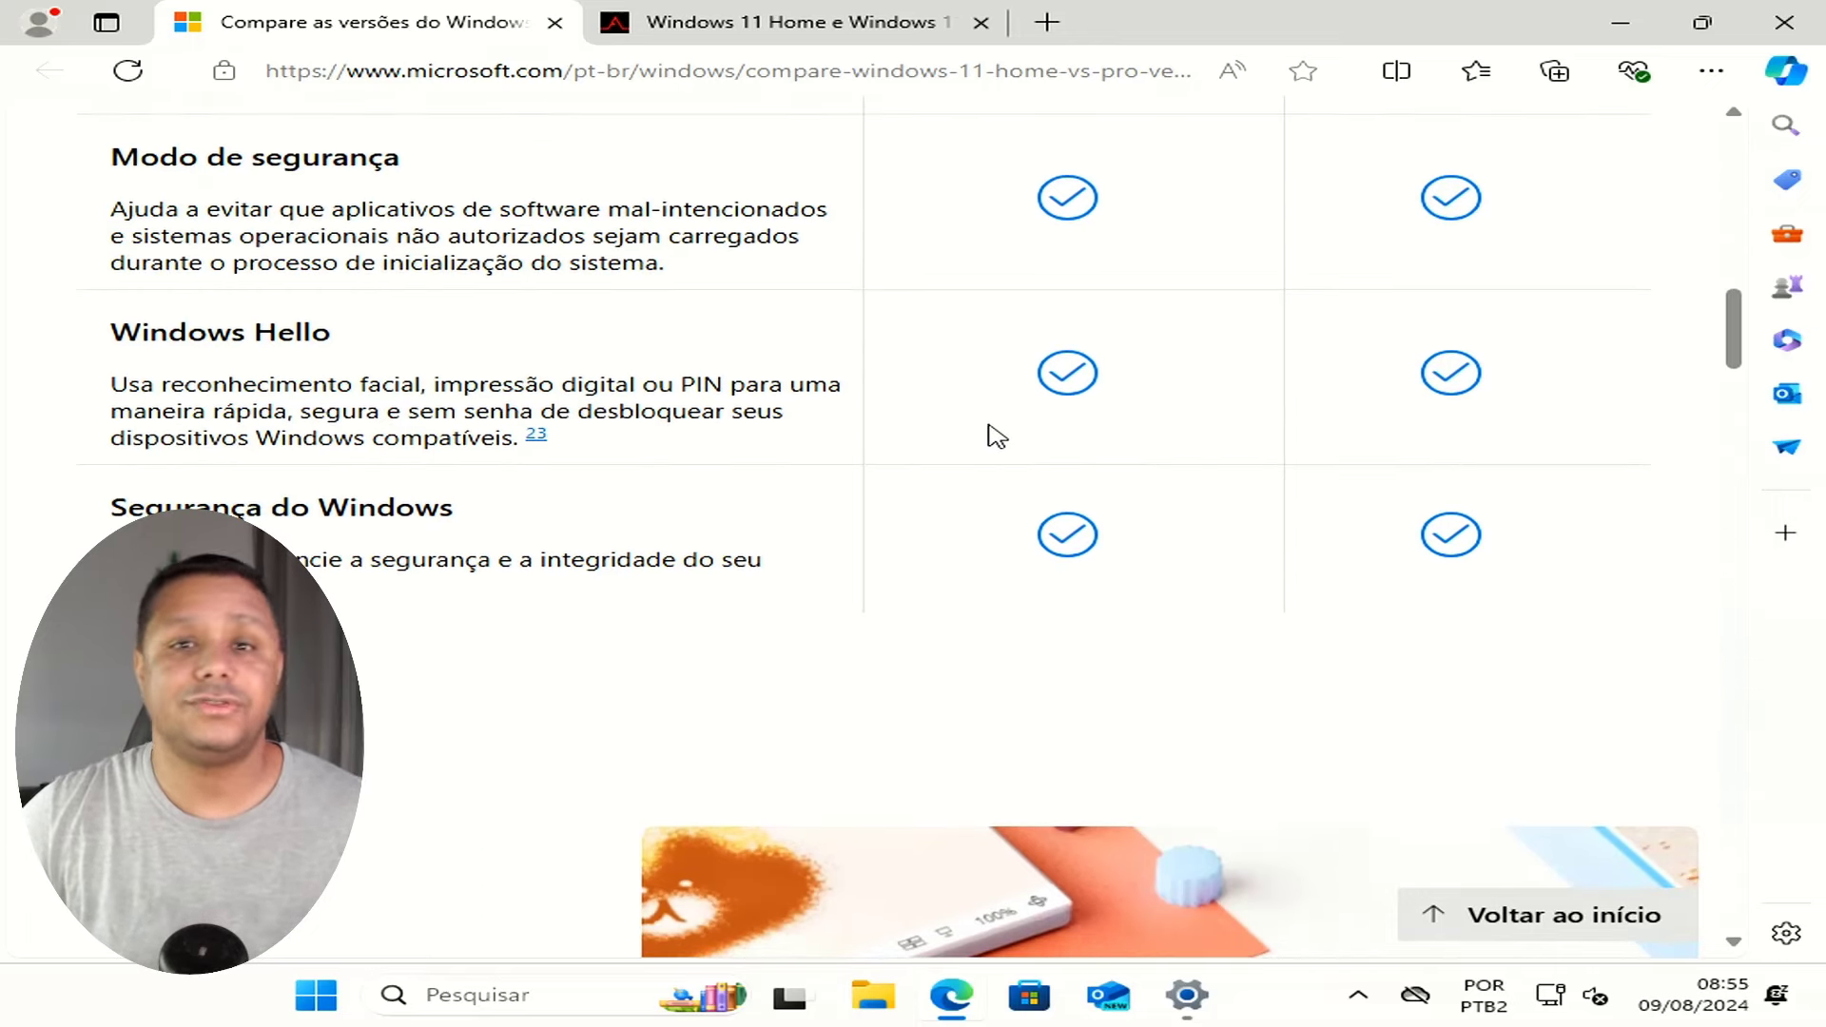
# Read the Adrenaline article's introduction on Windows 11 Home and Pro, highlighting that Home was developed for domestic users.
pyautogui.click(740, 30)
pyautogui.click(938, 613)
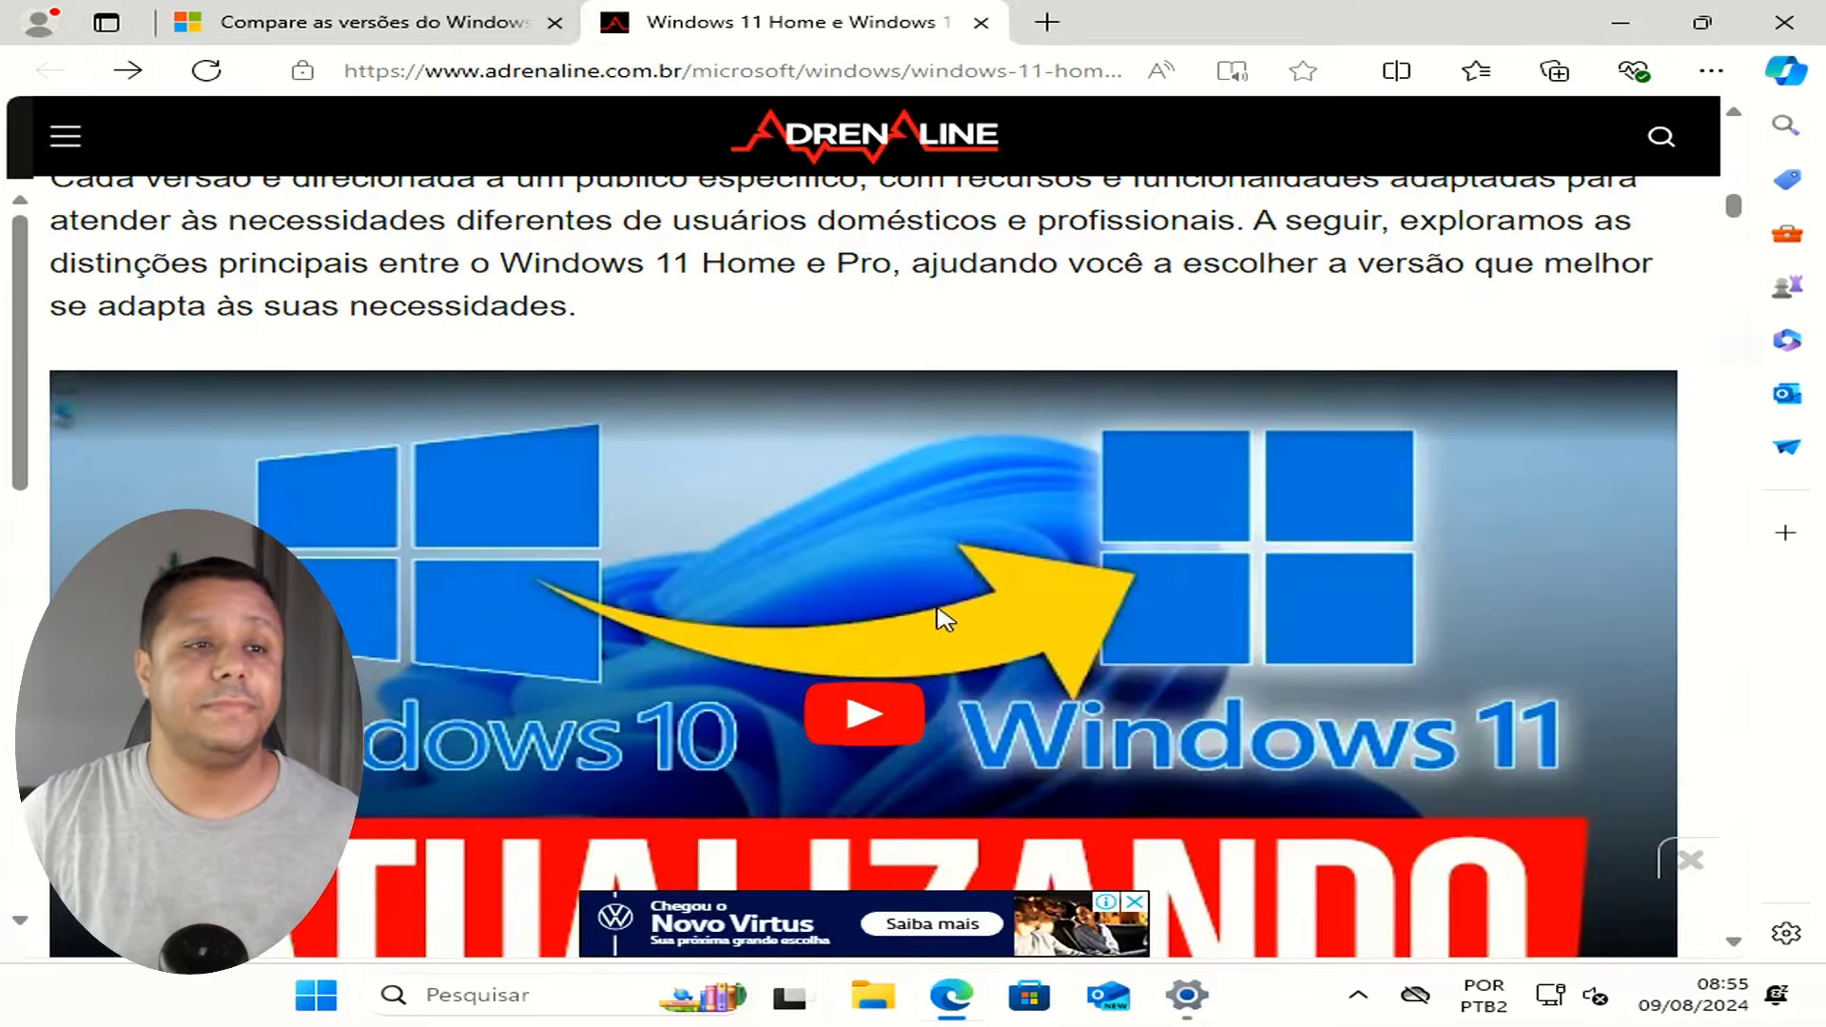
pyautogui.scroll(10, 987, 538)
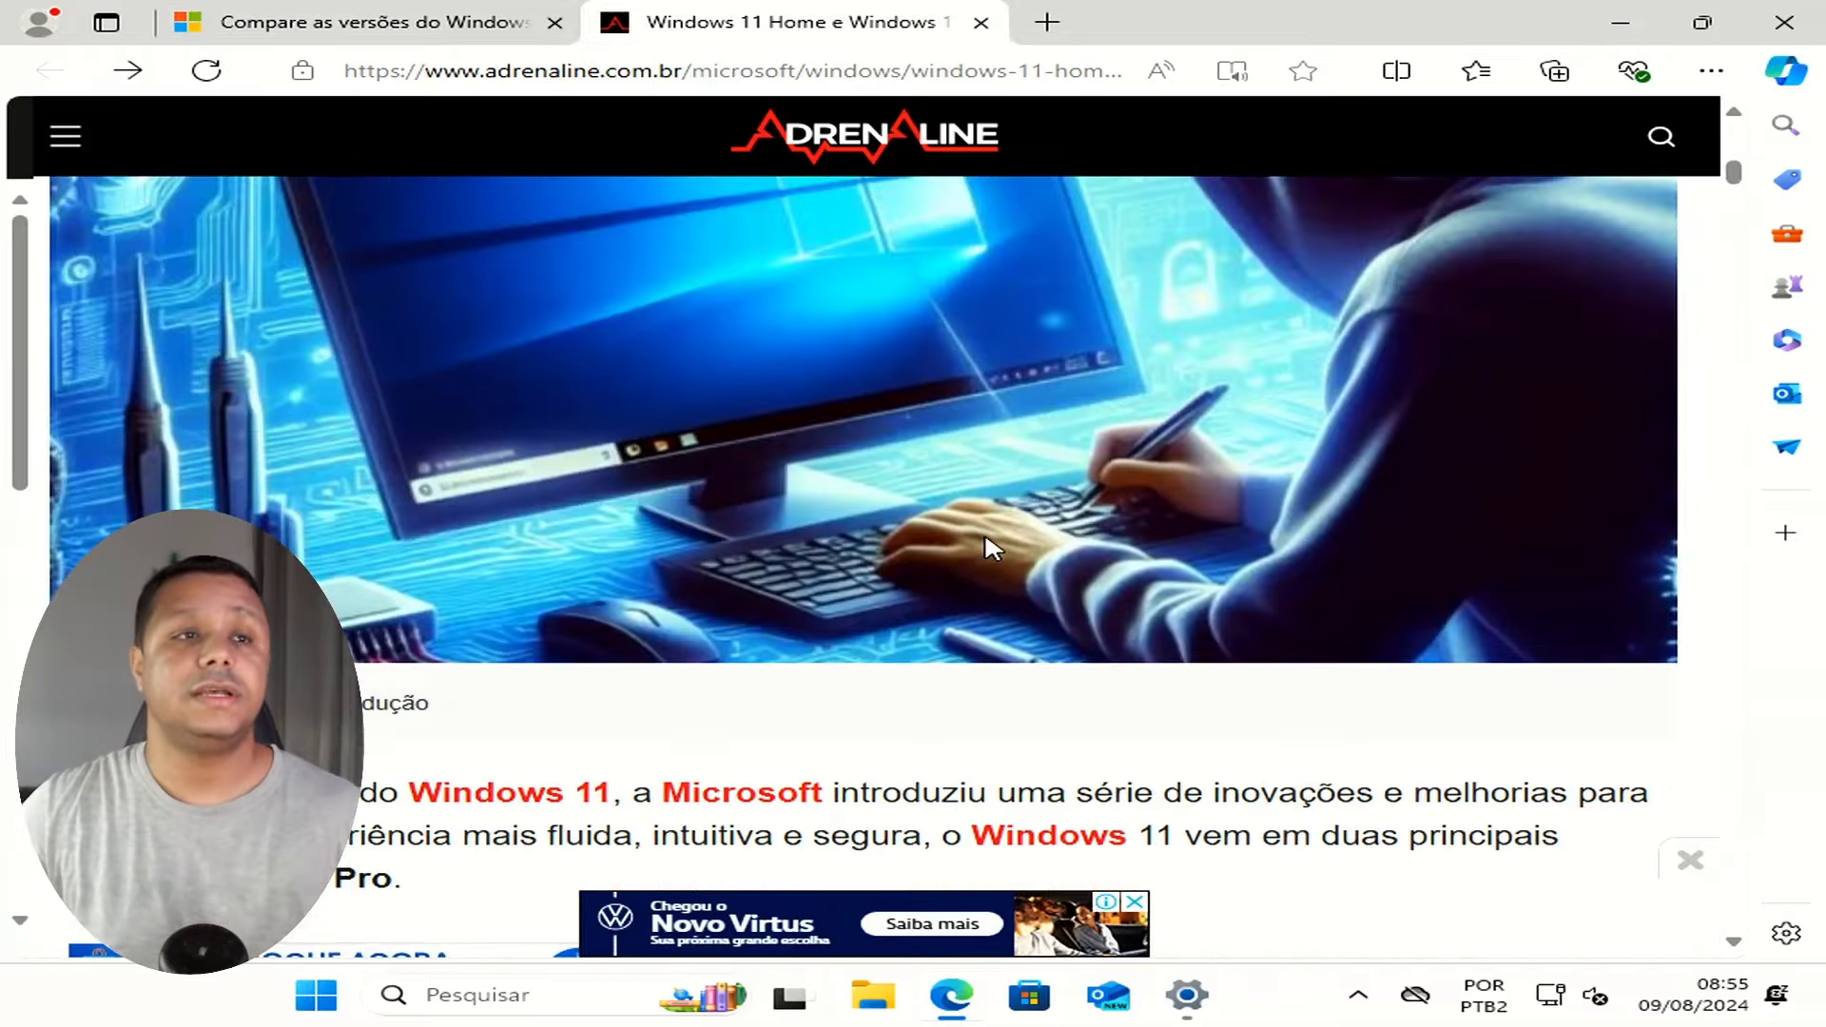
pyautogui.scroll(-5, 987, 547)
pyautogui.scroll(-5, 992, 556)
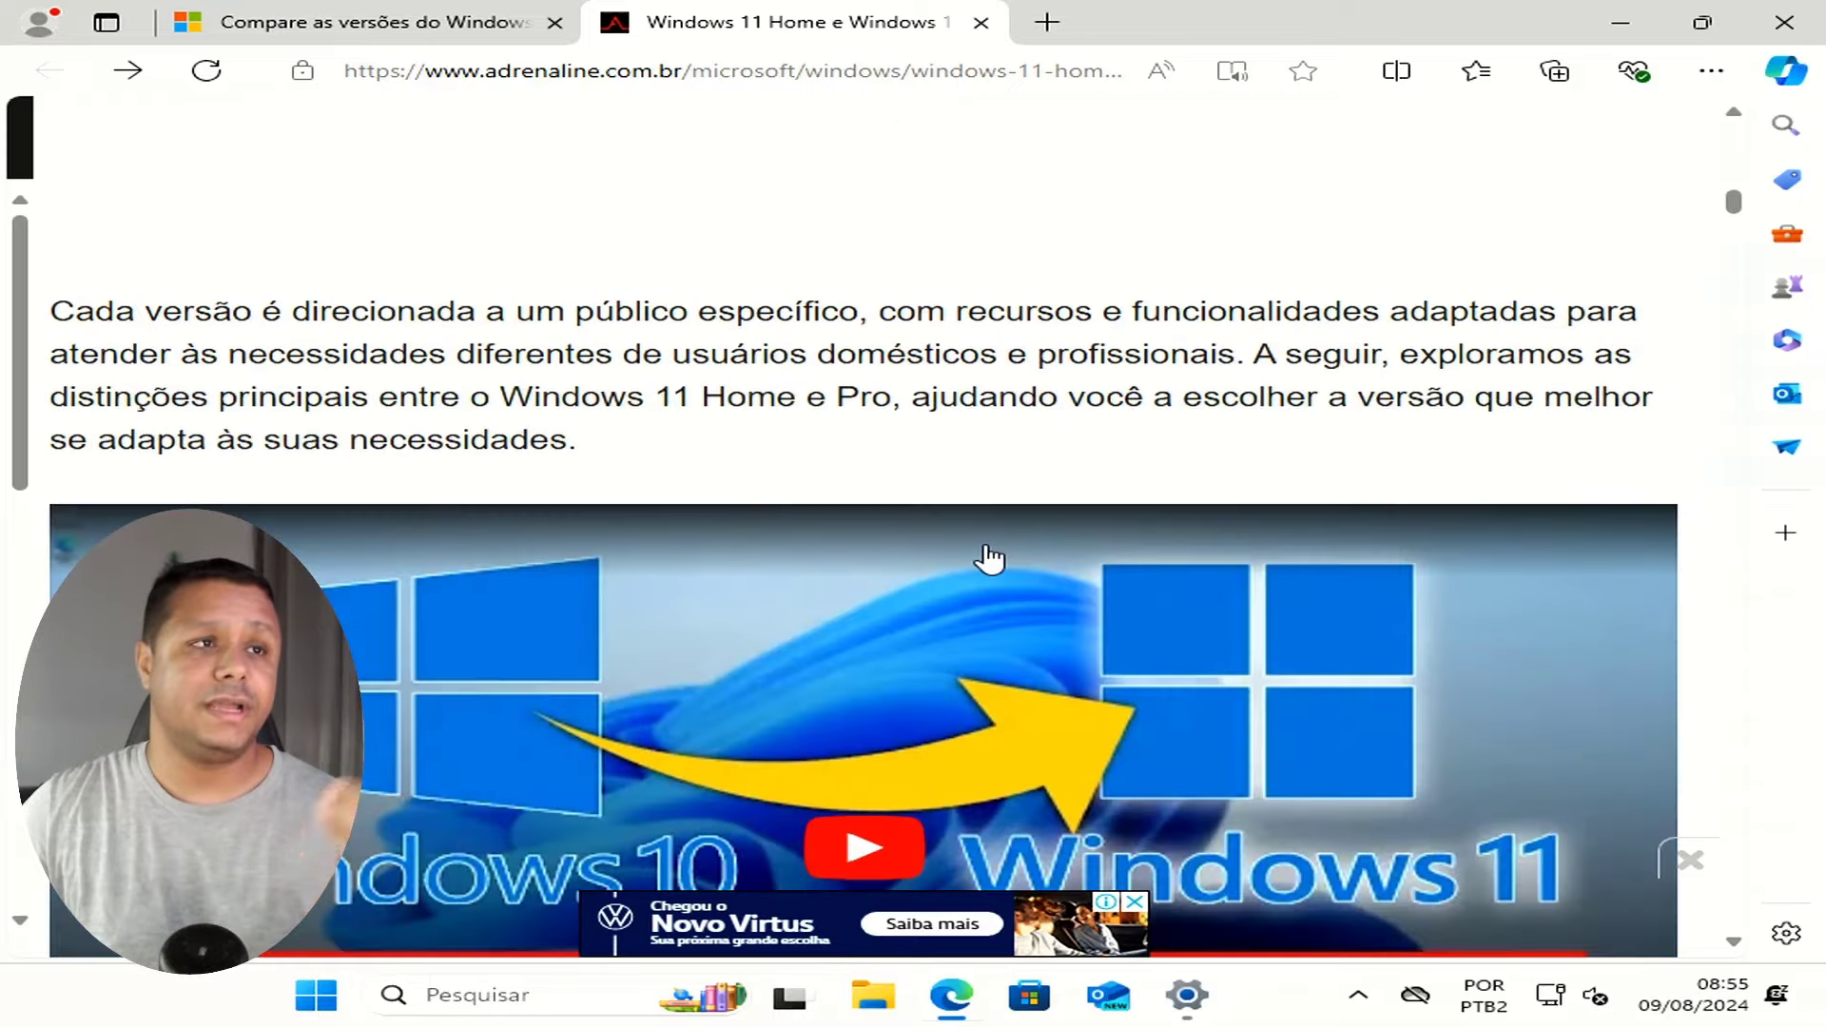
pyautogui.scroll(5, 992, 556)
pyautogui.scroll(-2, 992, 556)
pyautogui.scroll(-3, 993, 556)
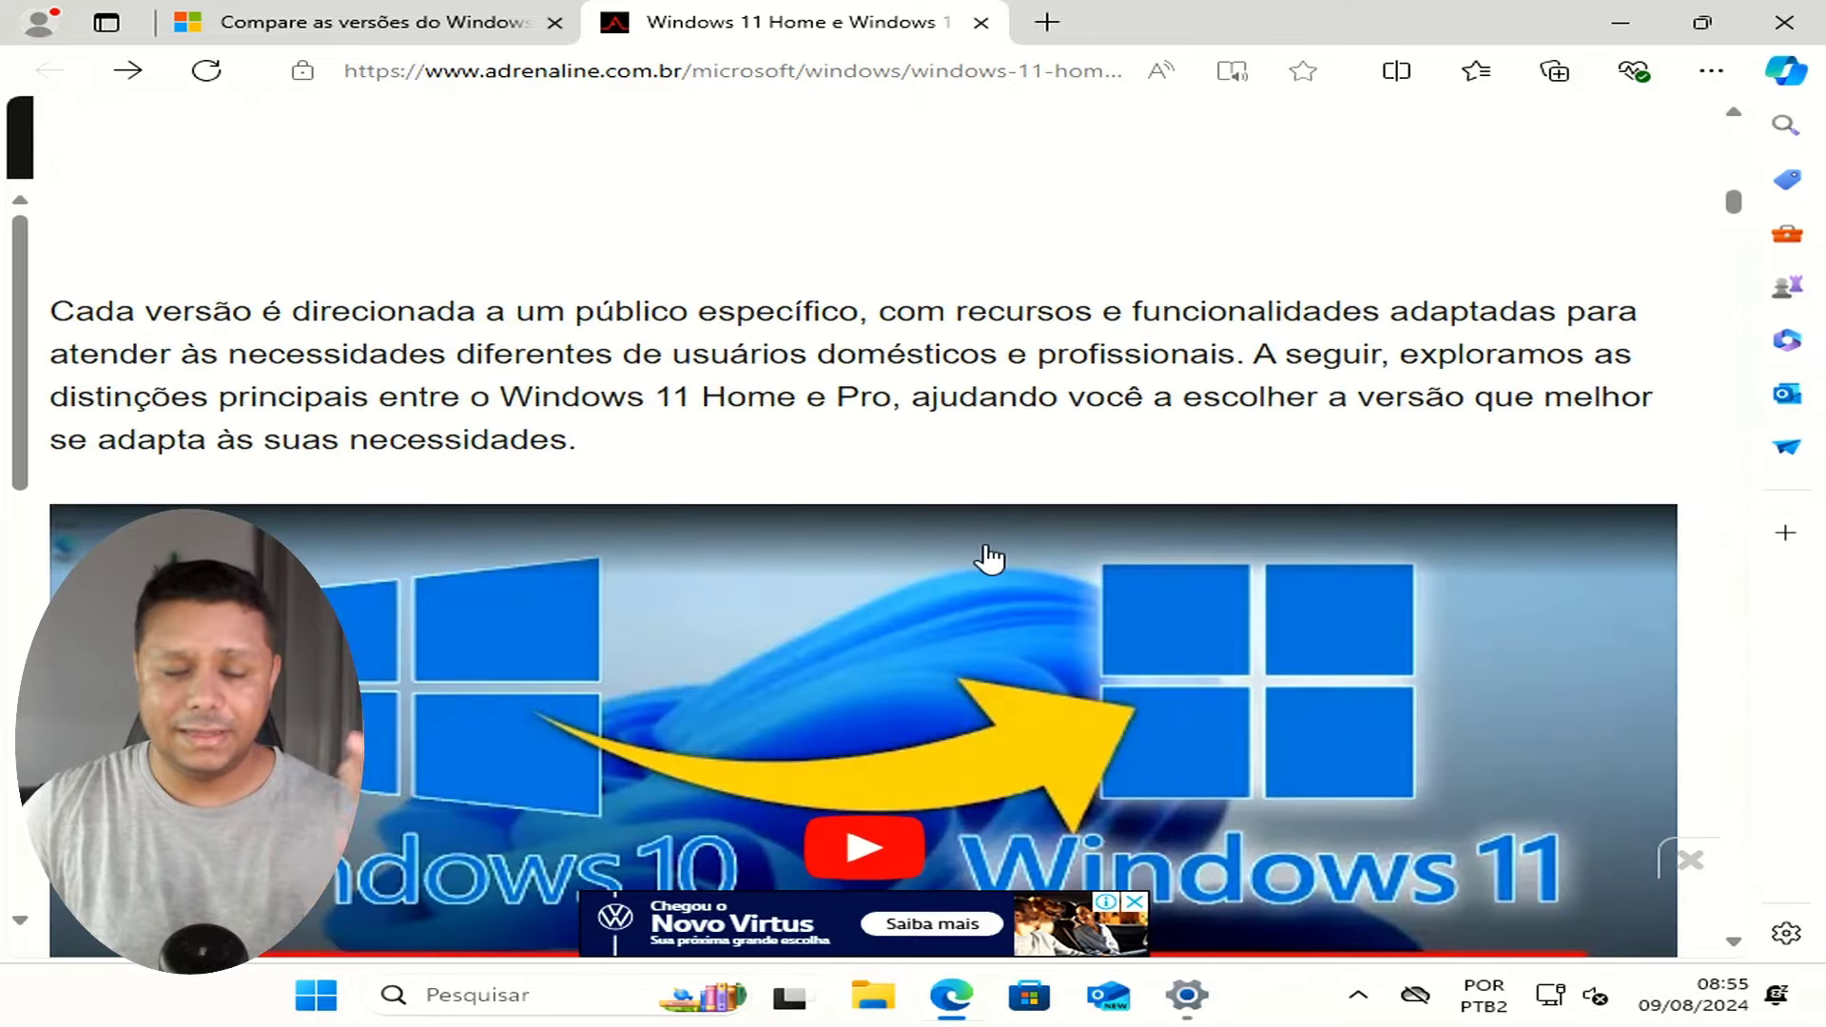
pyautogui.scroll(-8, 989, 559)
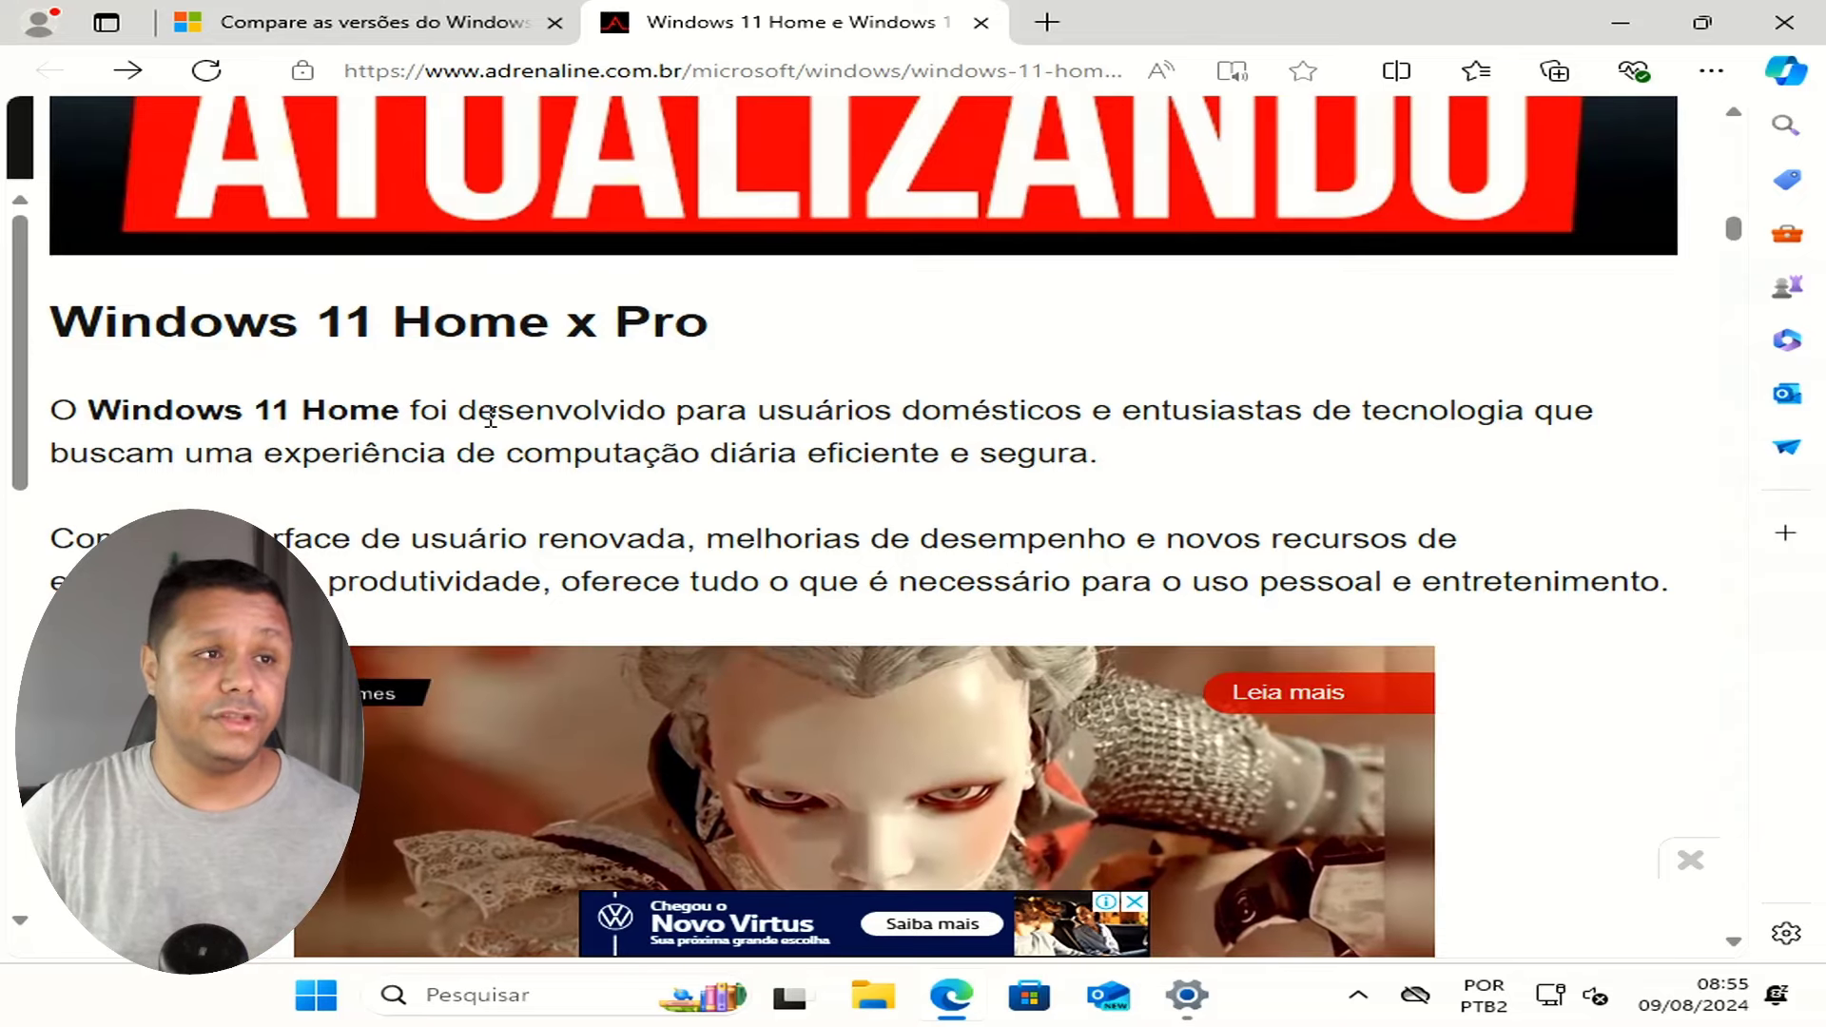
pyautogui.moveTo(478, 414); pyautogui.dragTo(1122, 403)
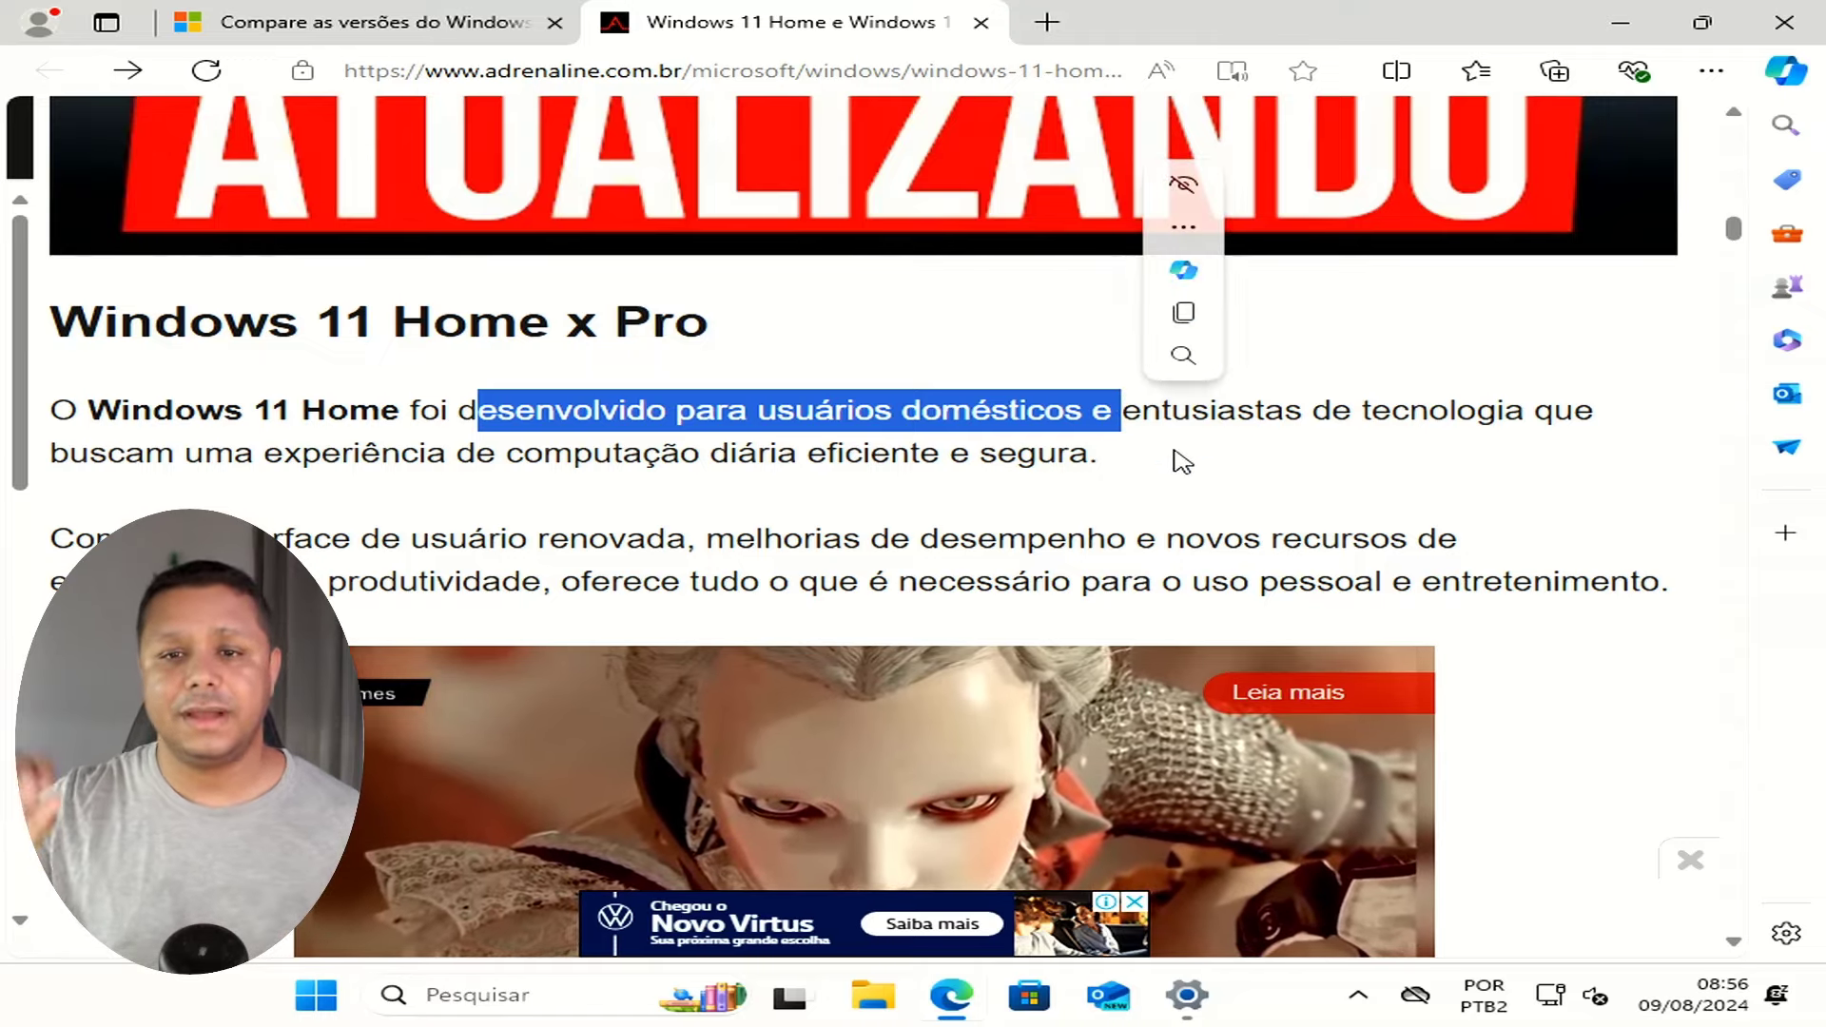
# Review the article's initial setup and data protection sections, highlighting BitLocker as a Windows 11 Pro feature.
pyautogui.scroll(-10, 1274, 502)
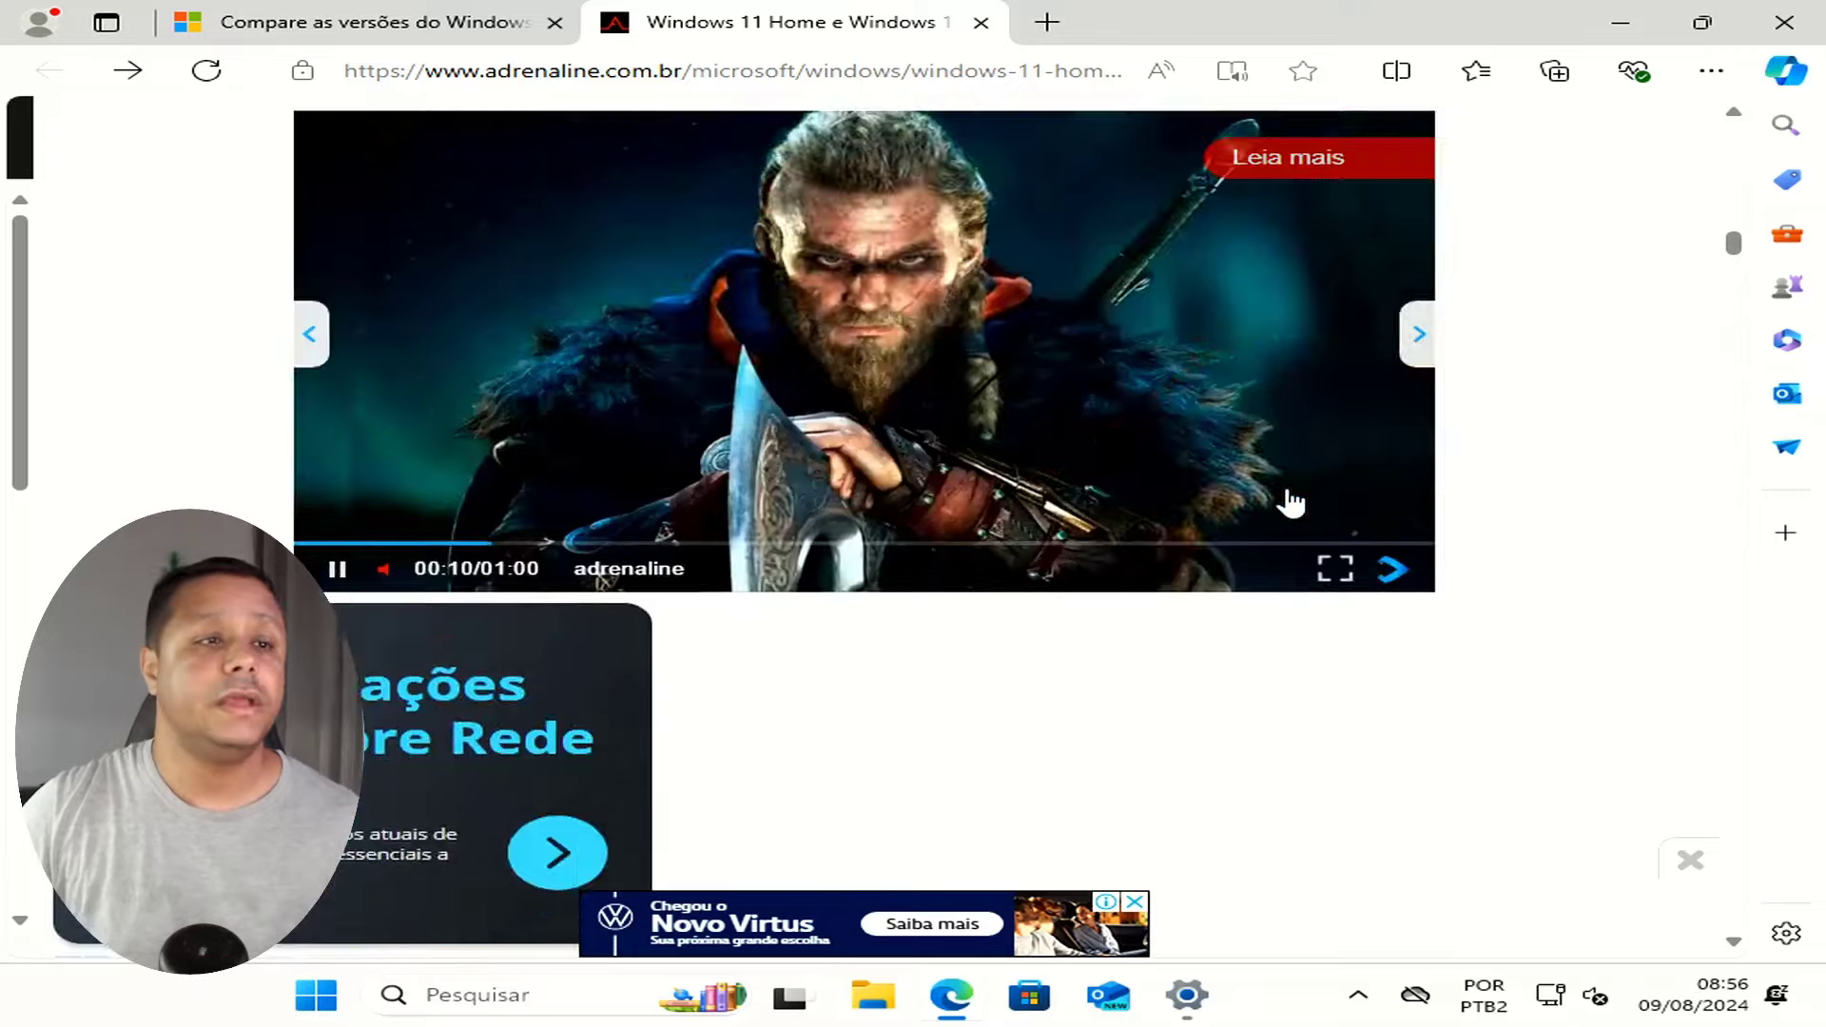
pyautogui.scroll(-6, 1270, 513)
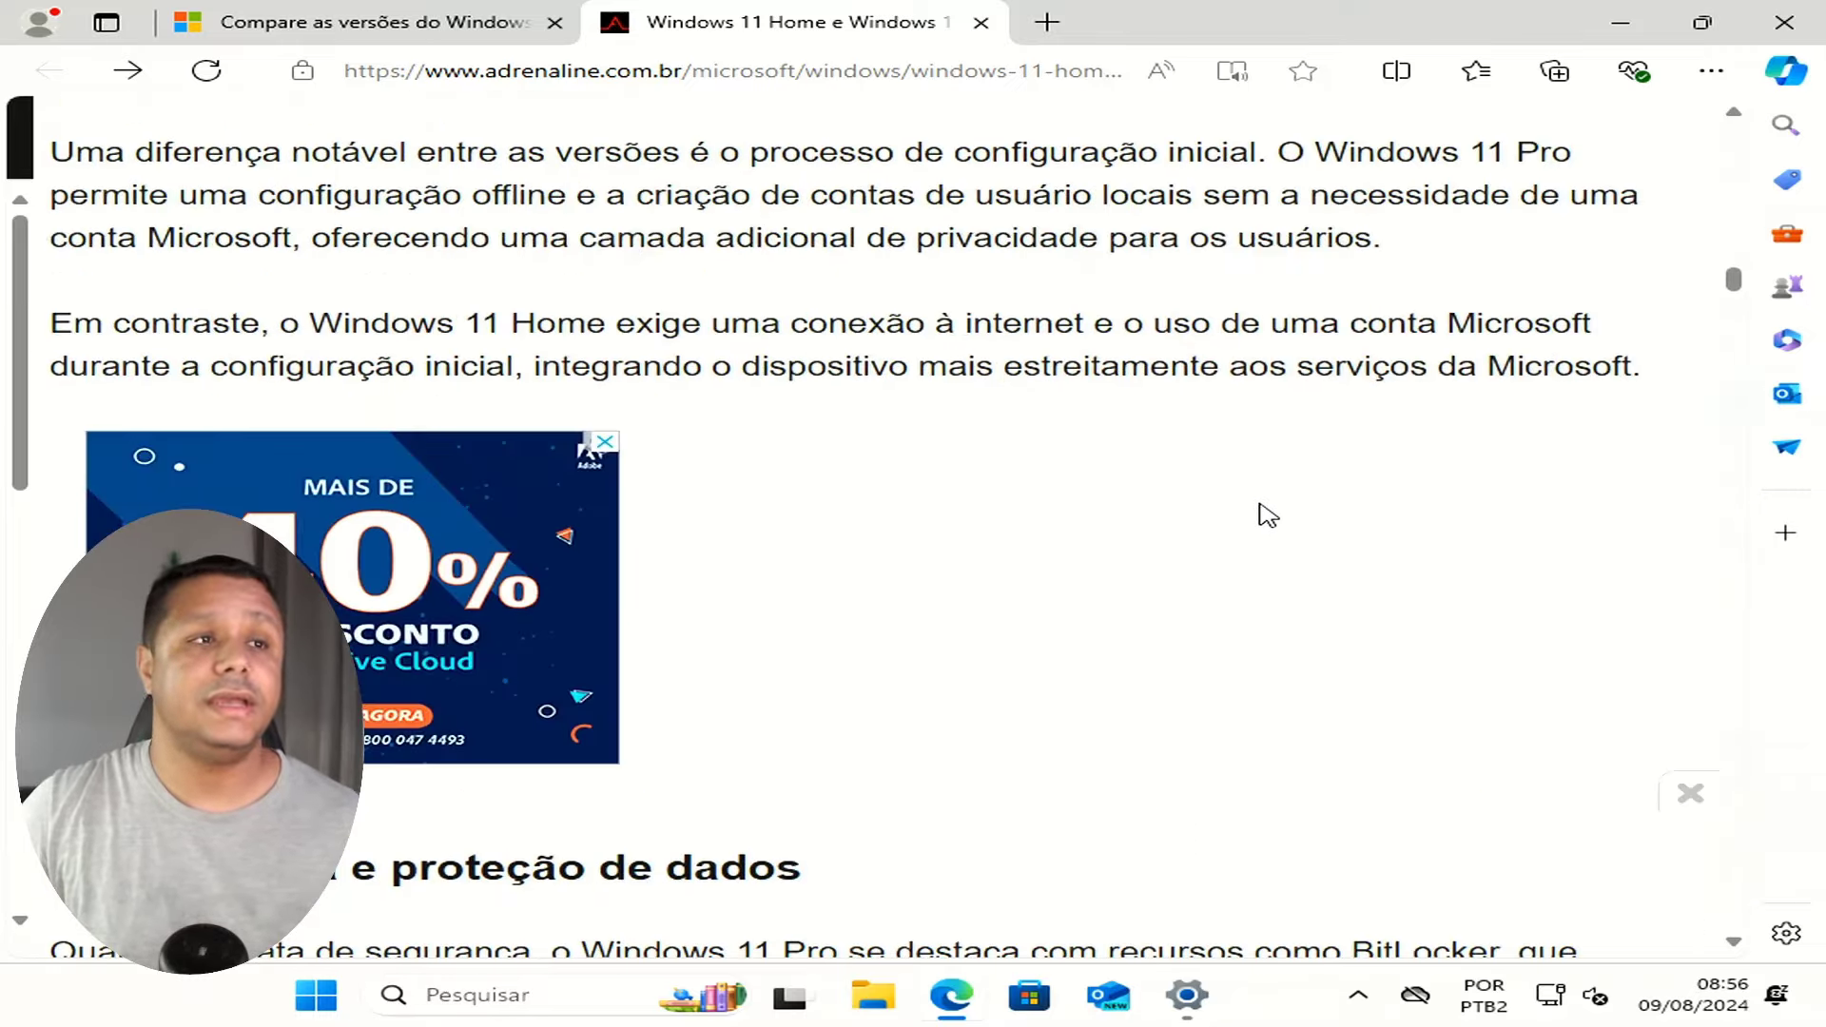
pyautogui.scroll(-3, 1263, 515)
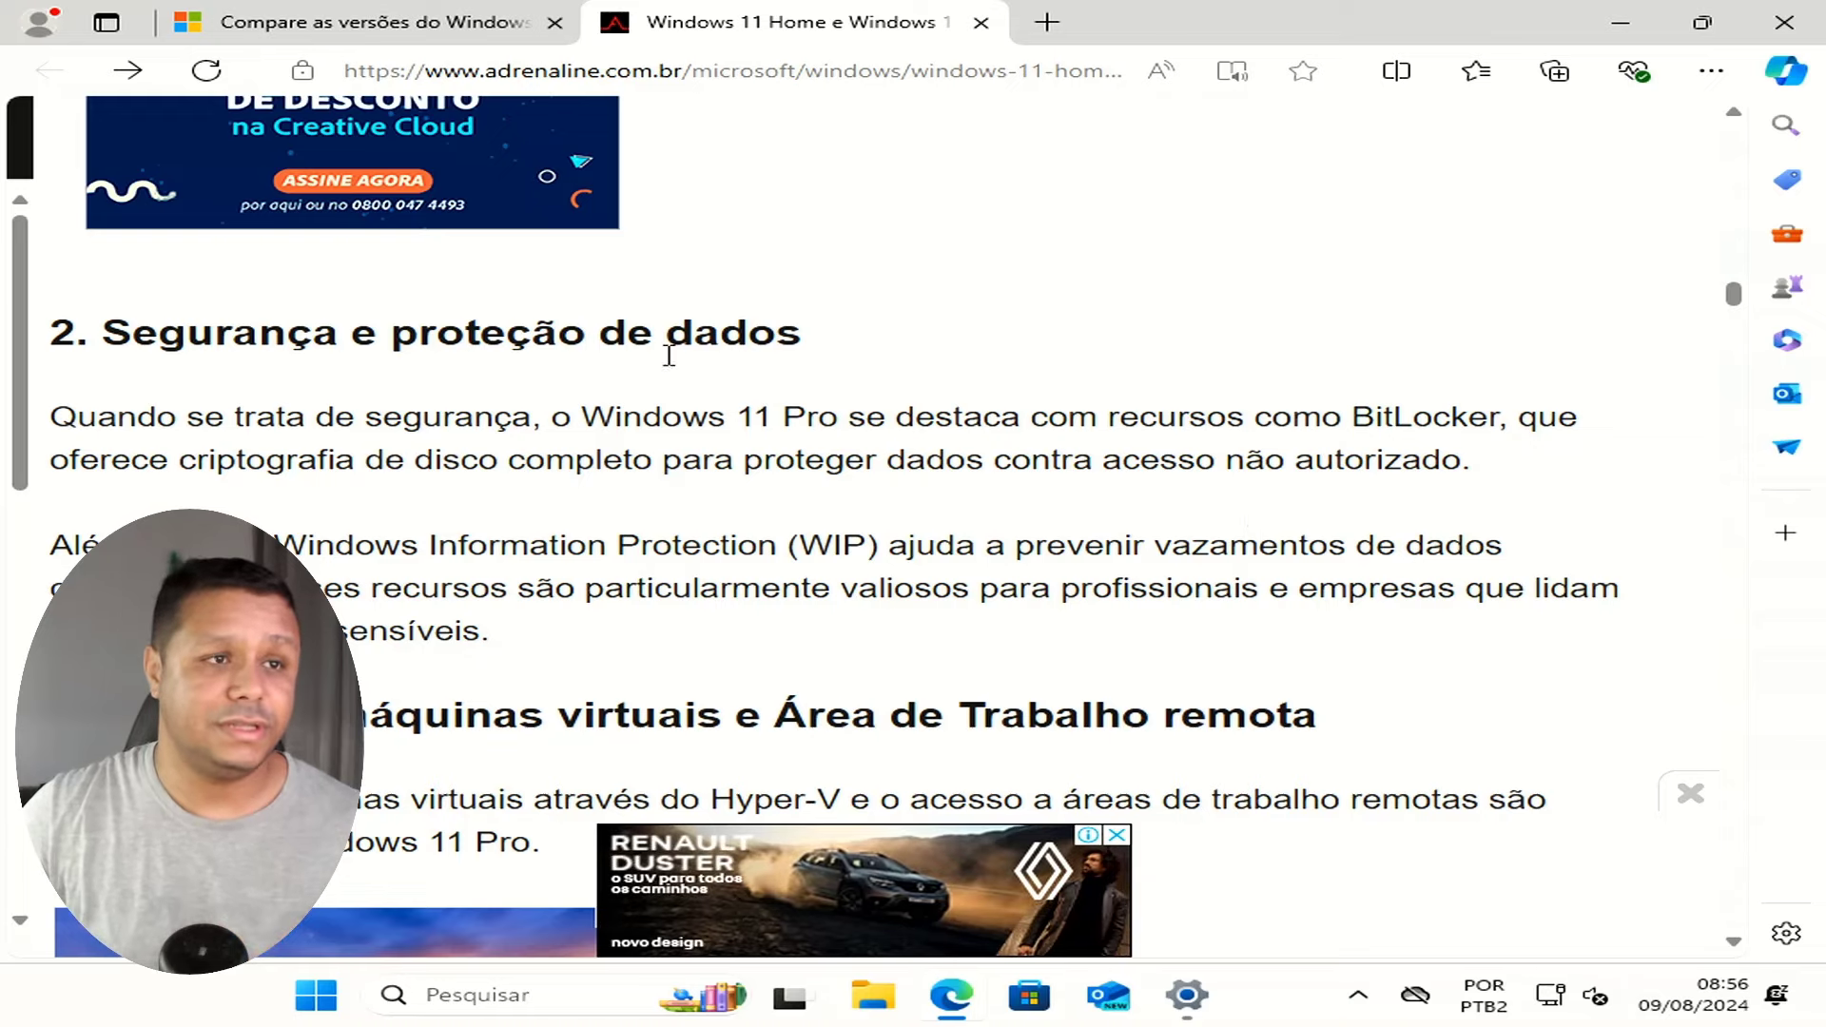
pyautogui.scroll(-3, 807, 399)
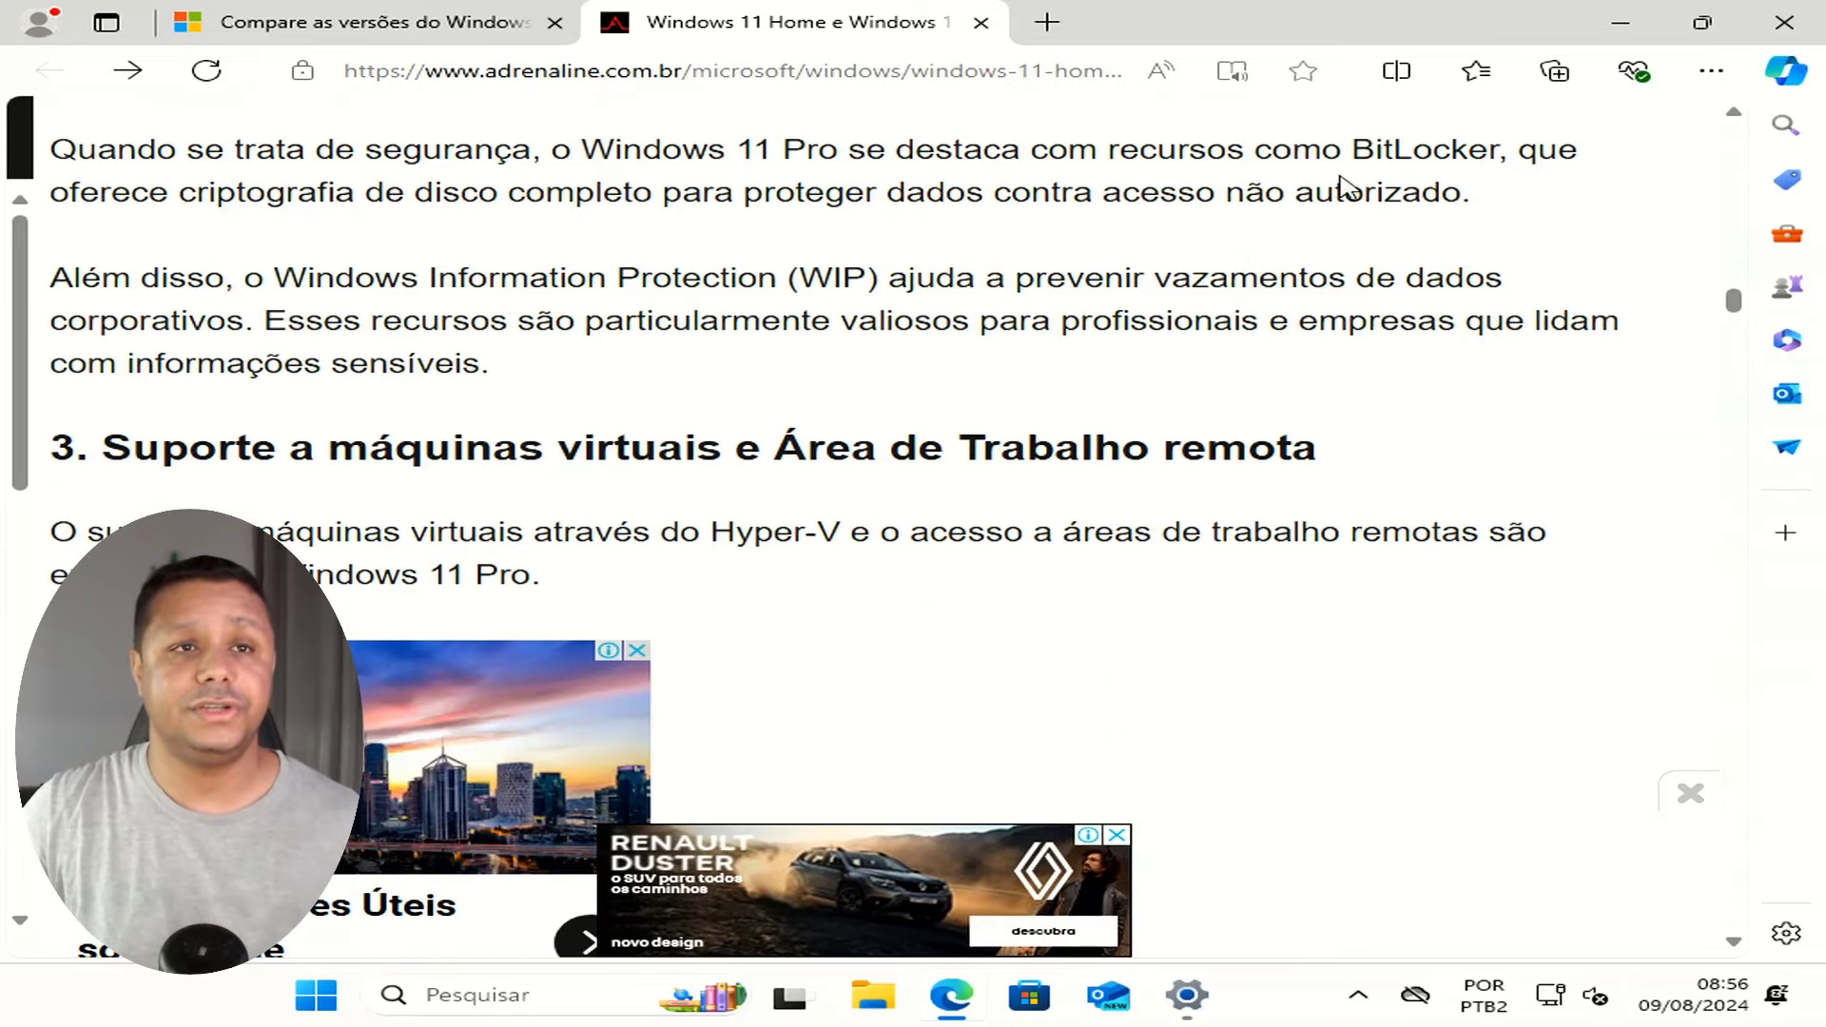
pyautogui.moveTo(1342, 150); pyautogui.dragTo(1491, 154)
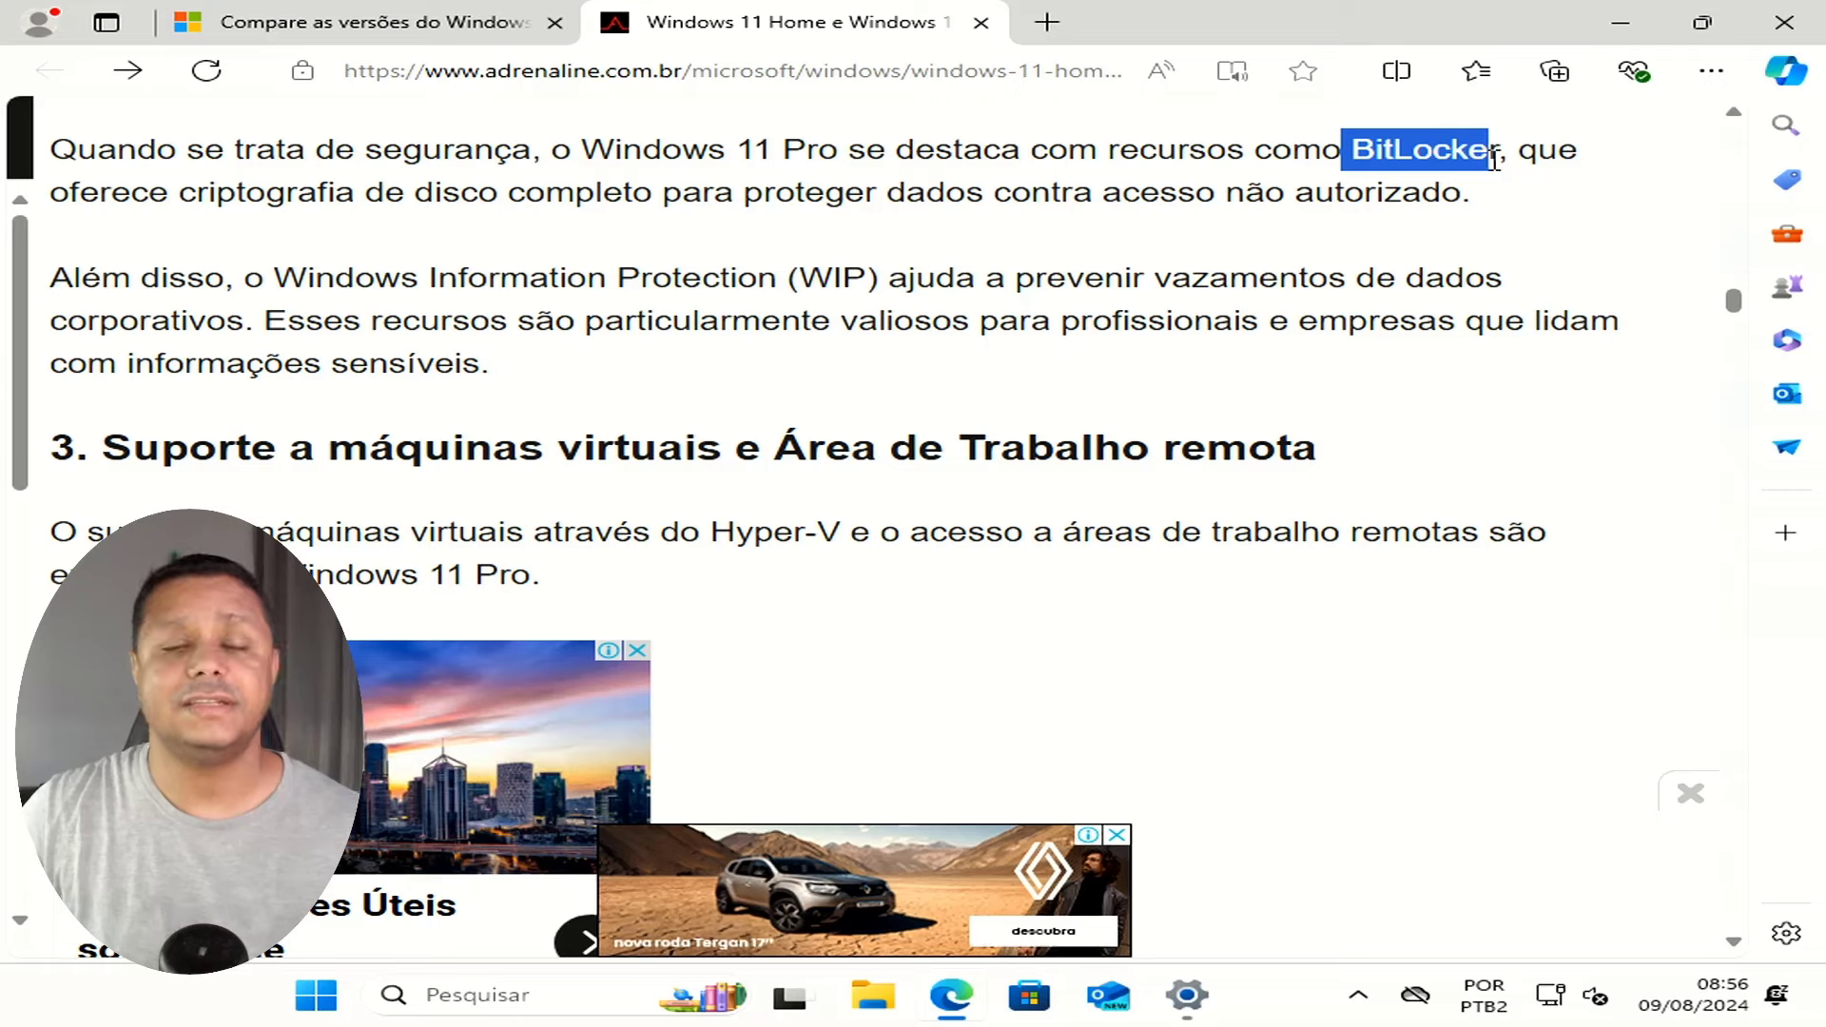
pyautogui.moveTo(838, 150); pyautogui.dragTo(679, 148)
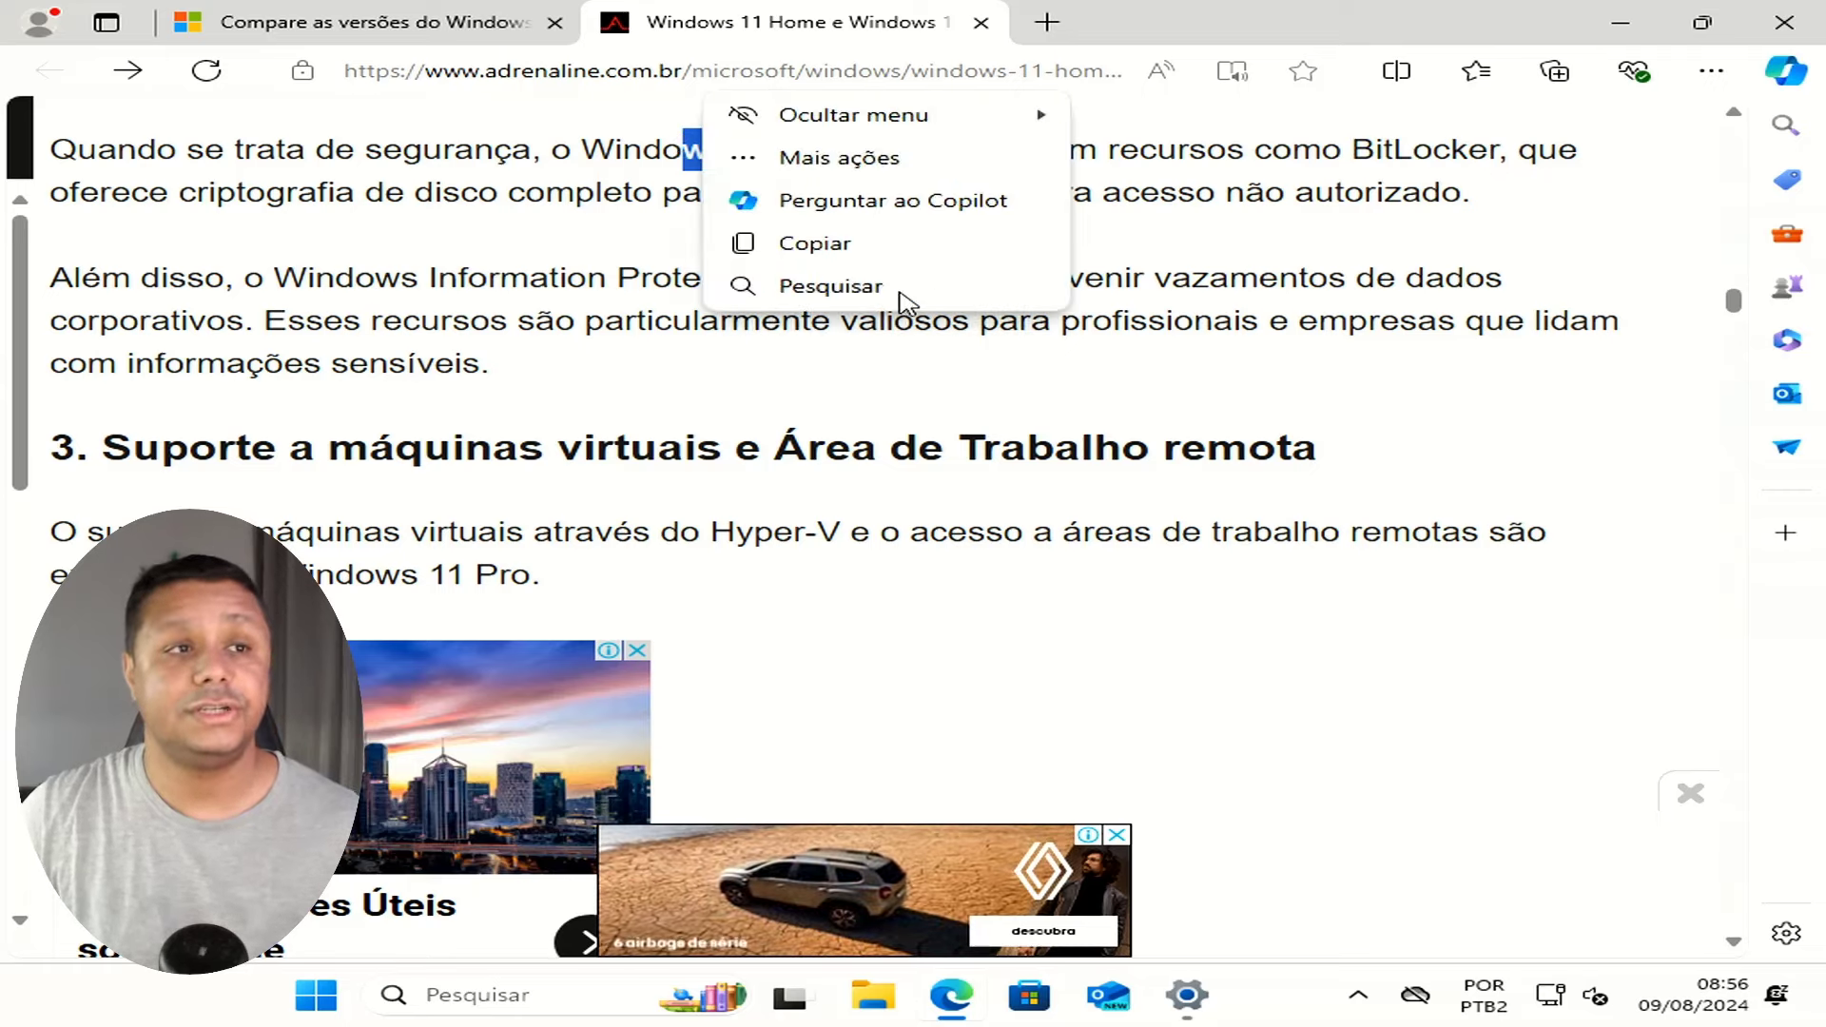
# Review the virtual machine and remote desktop section, highlighting its heading, Hyper-V and "11 Pro".
pyautogui.scroll(-1, 1247, 507)
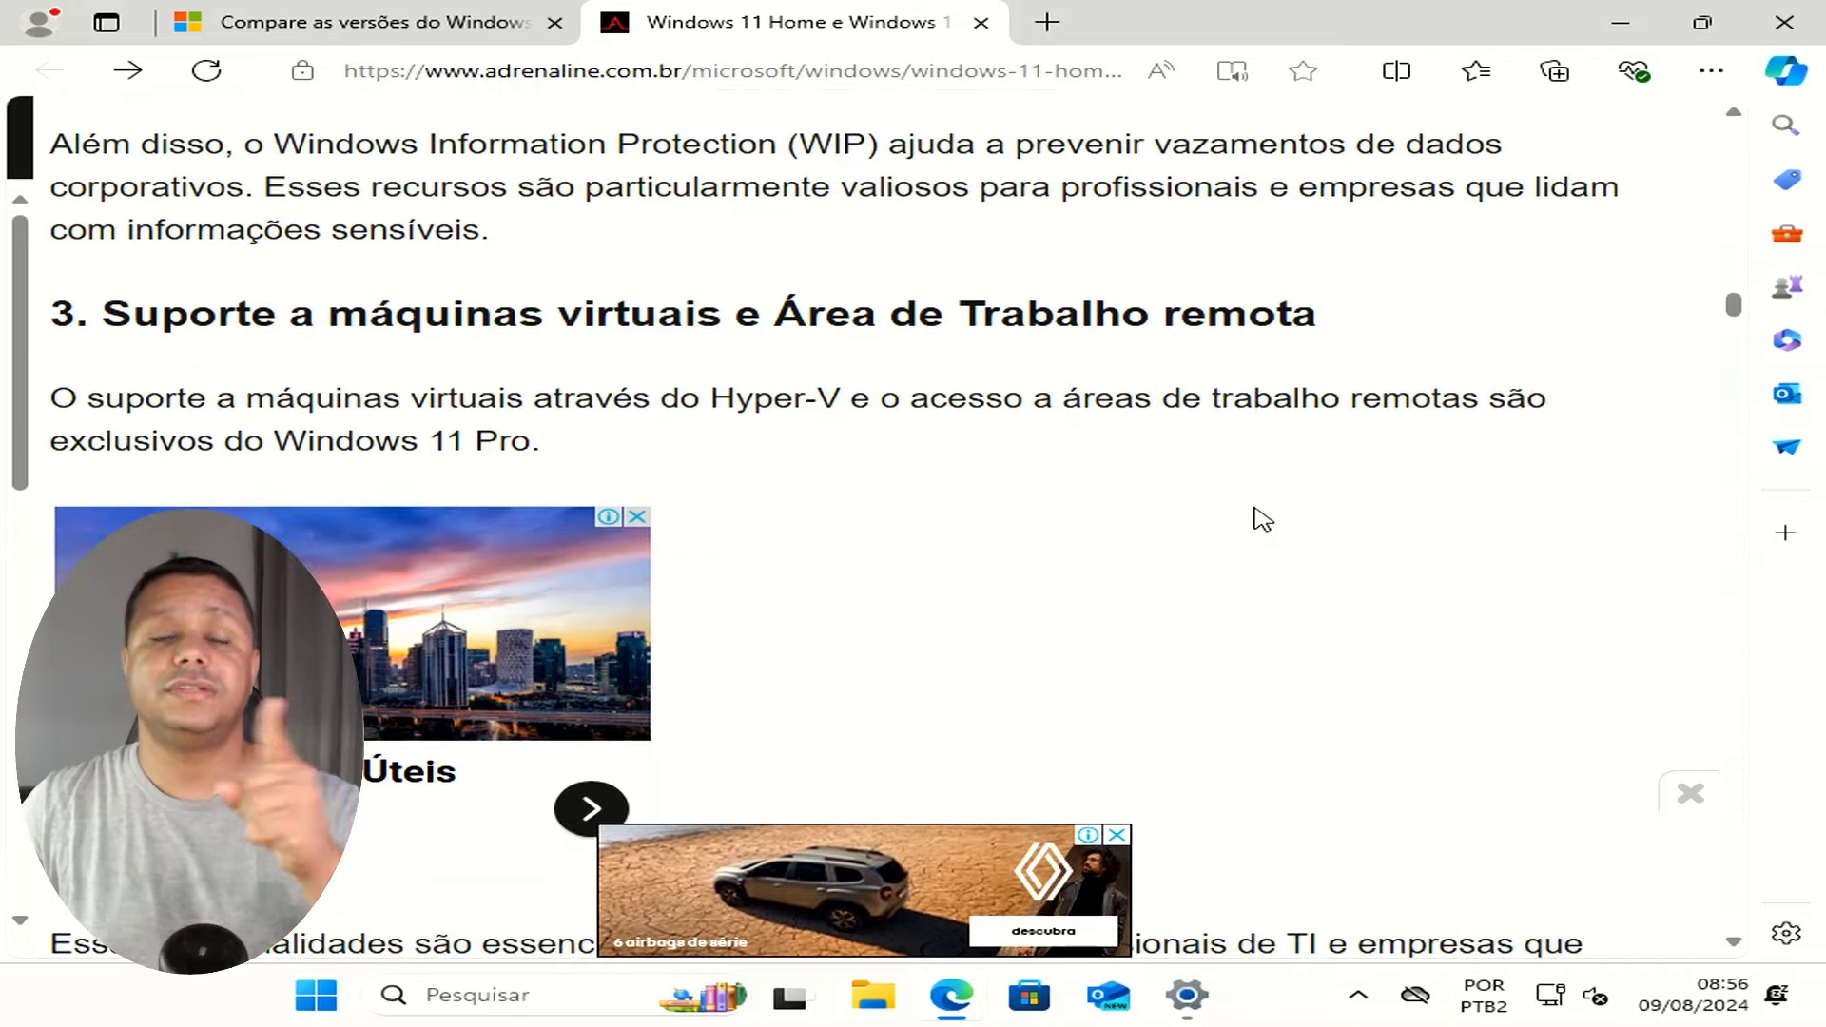
pyautogui.moveTo(291, 317); pyautogui.dragTo(1247, 314)
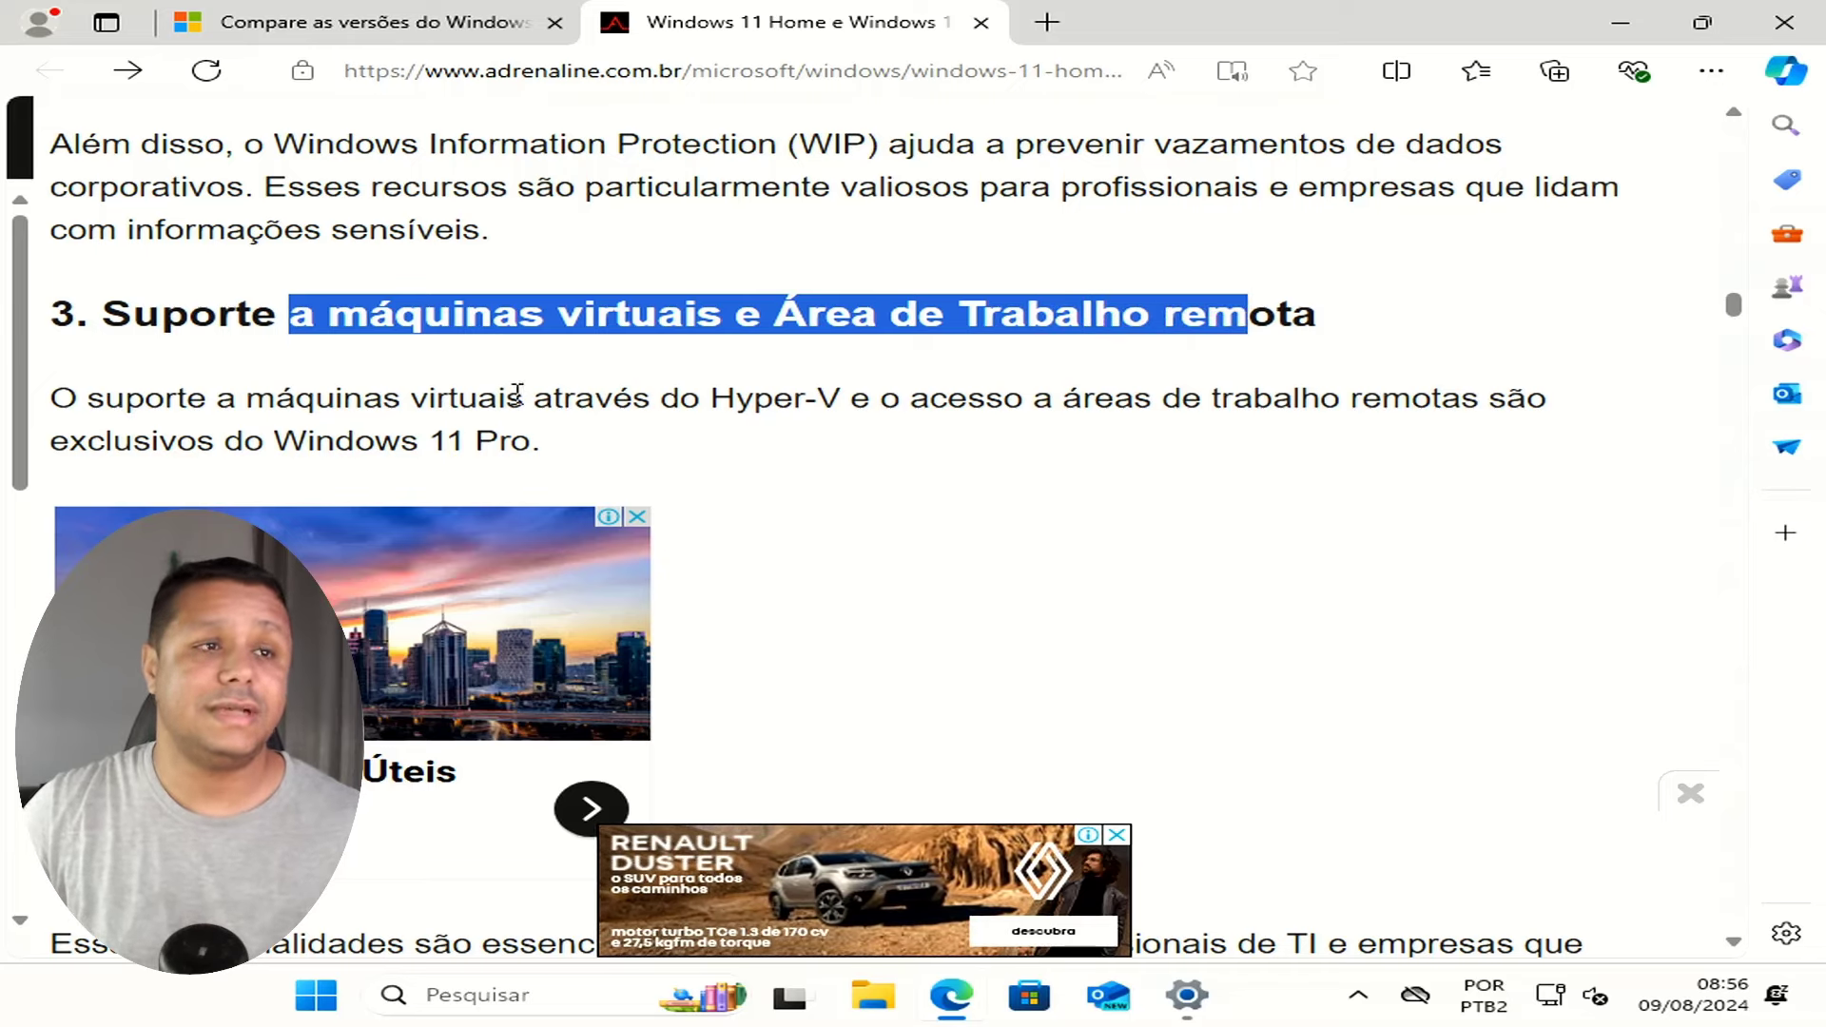
pyautogui.moveTo(660, 398); pyautogui.dragTo(833, 398)
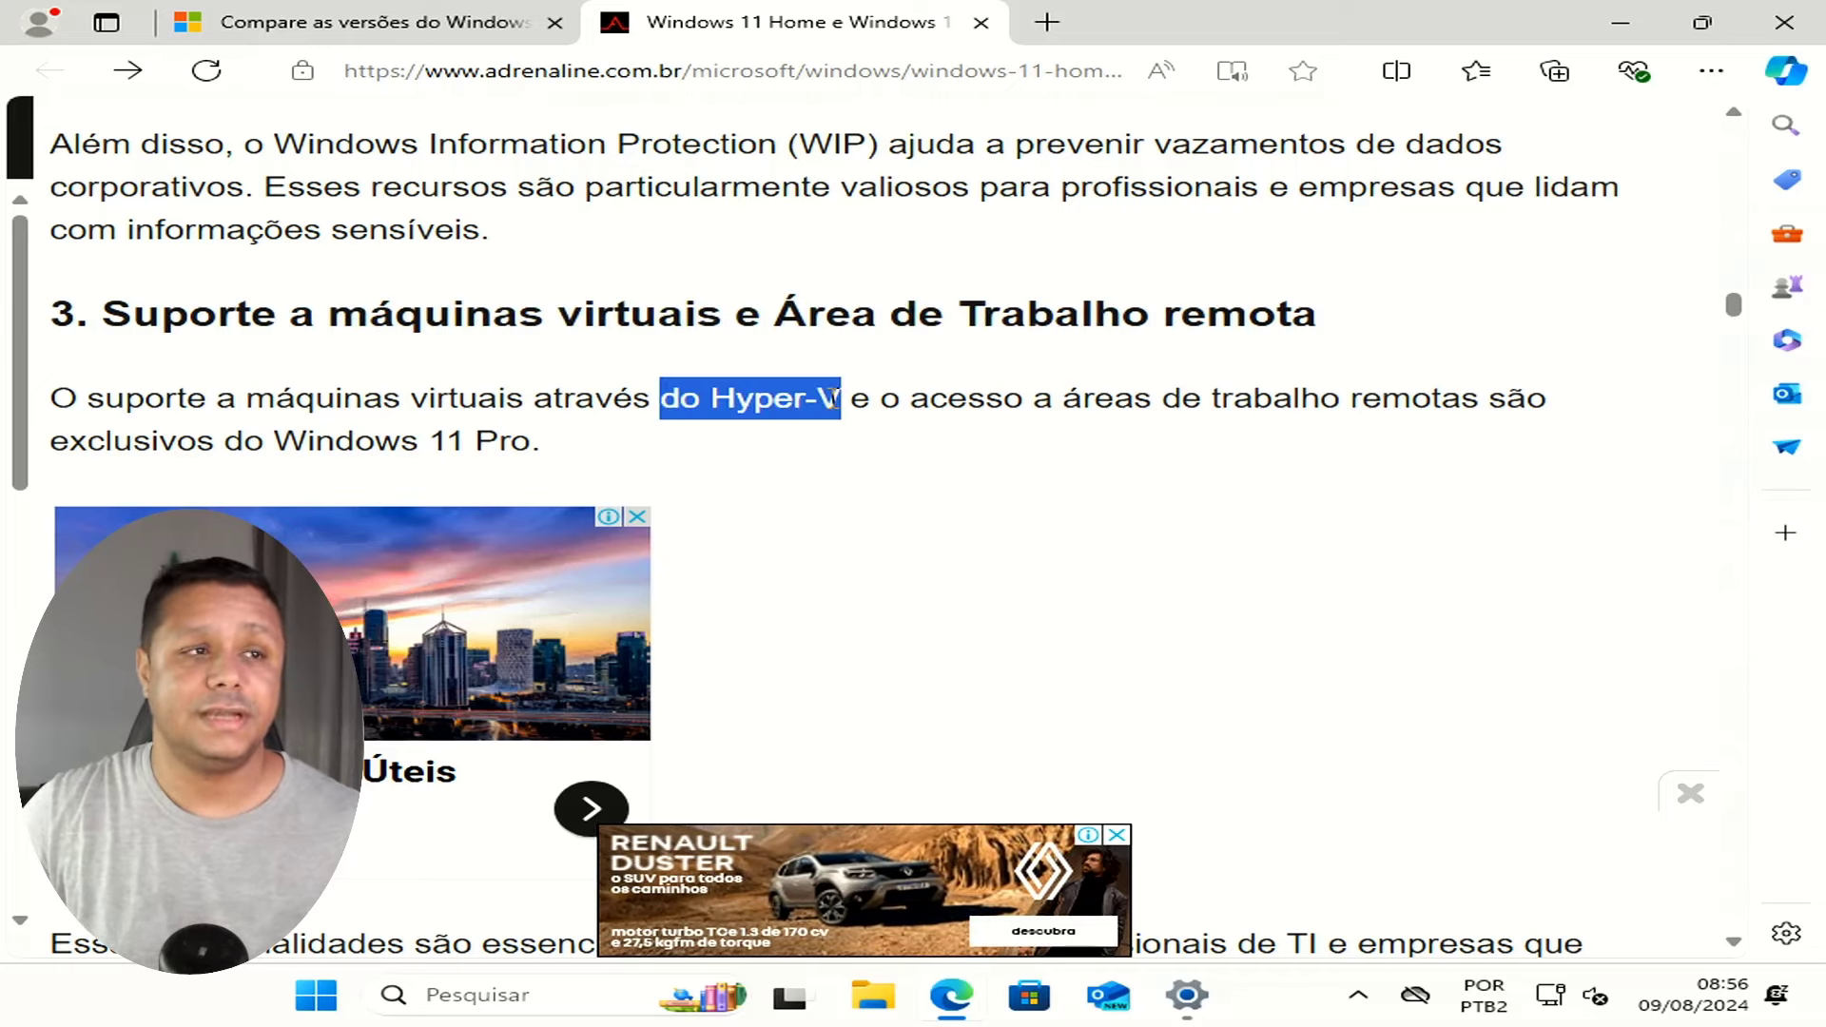
pyautogui.moveTo(419, 440); pyautogui.dragTo(533, 442)
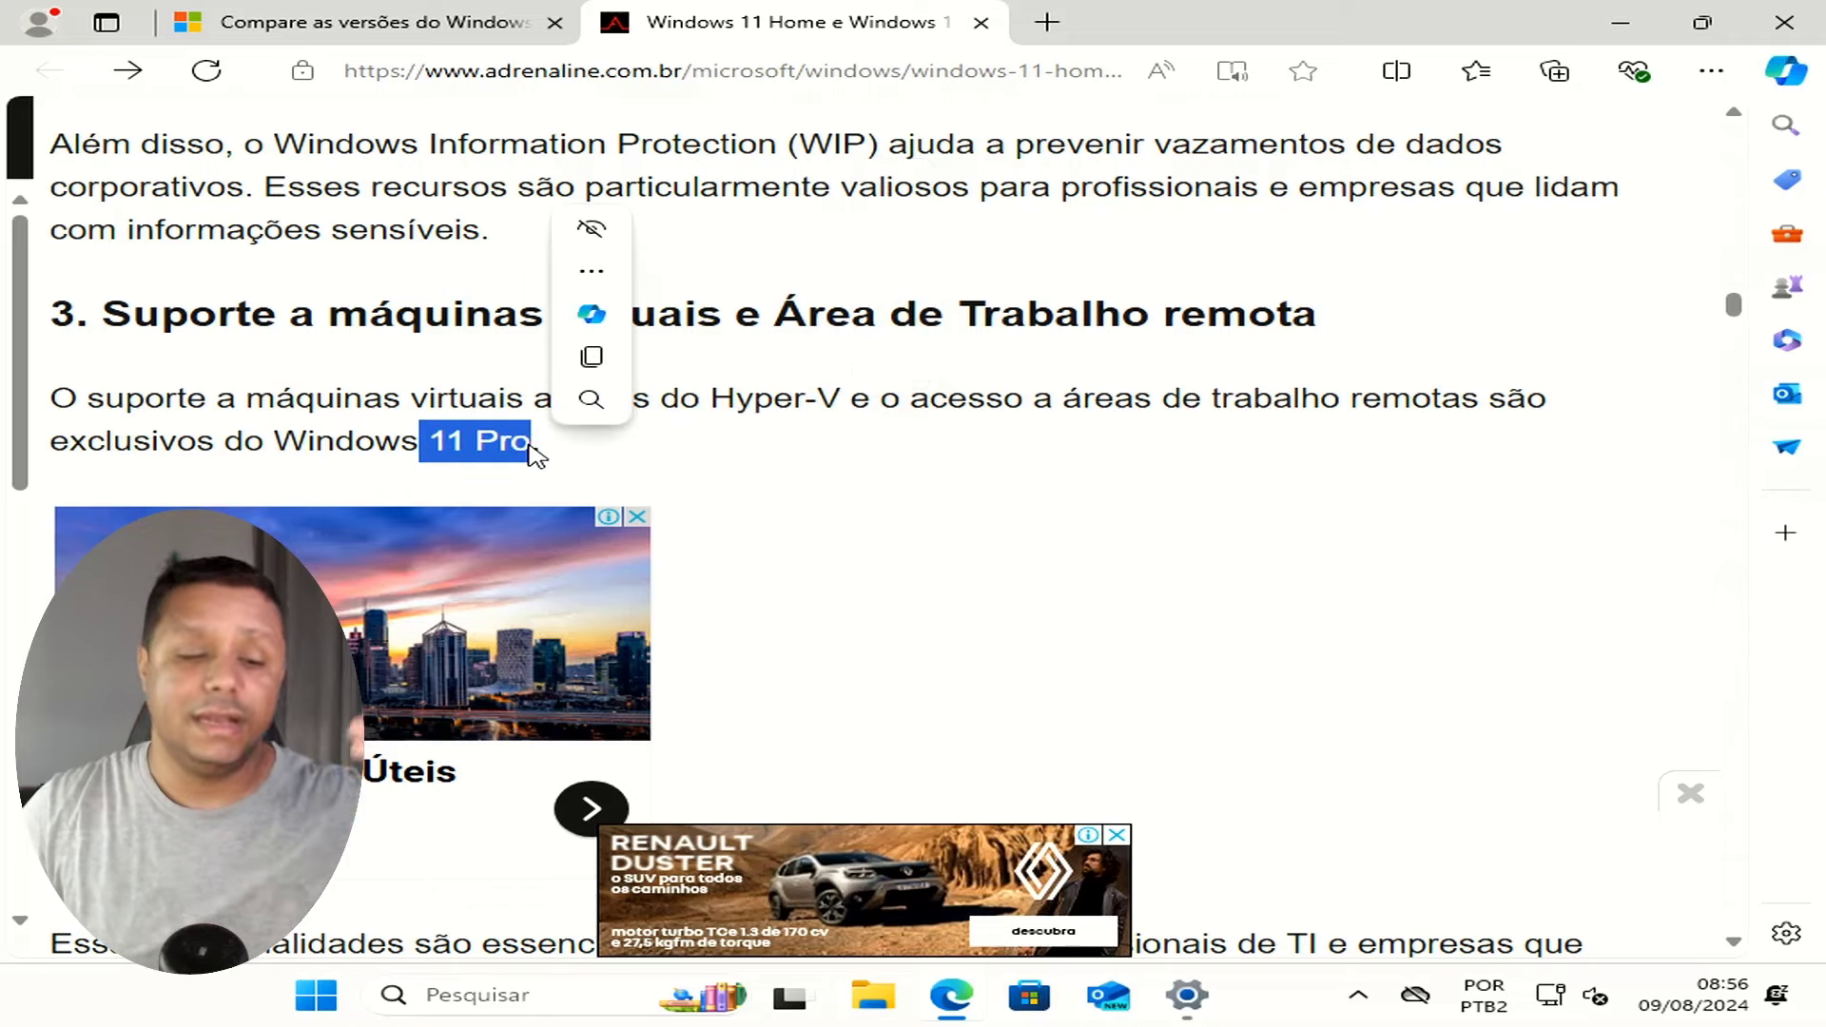
pyautogui.scroll(-5, 1006, 505)
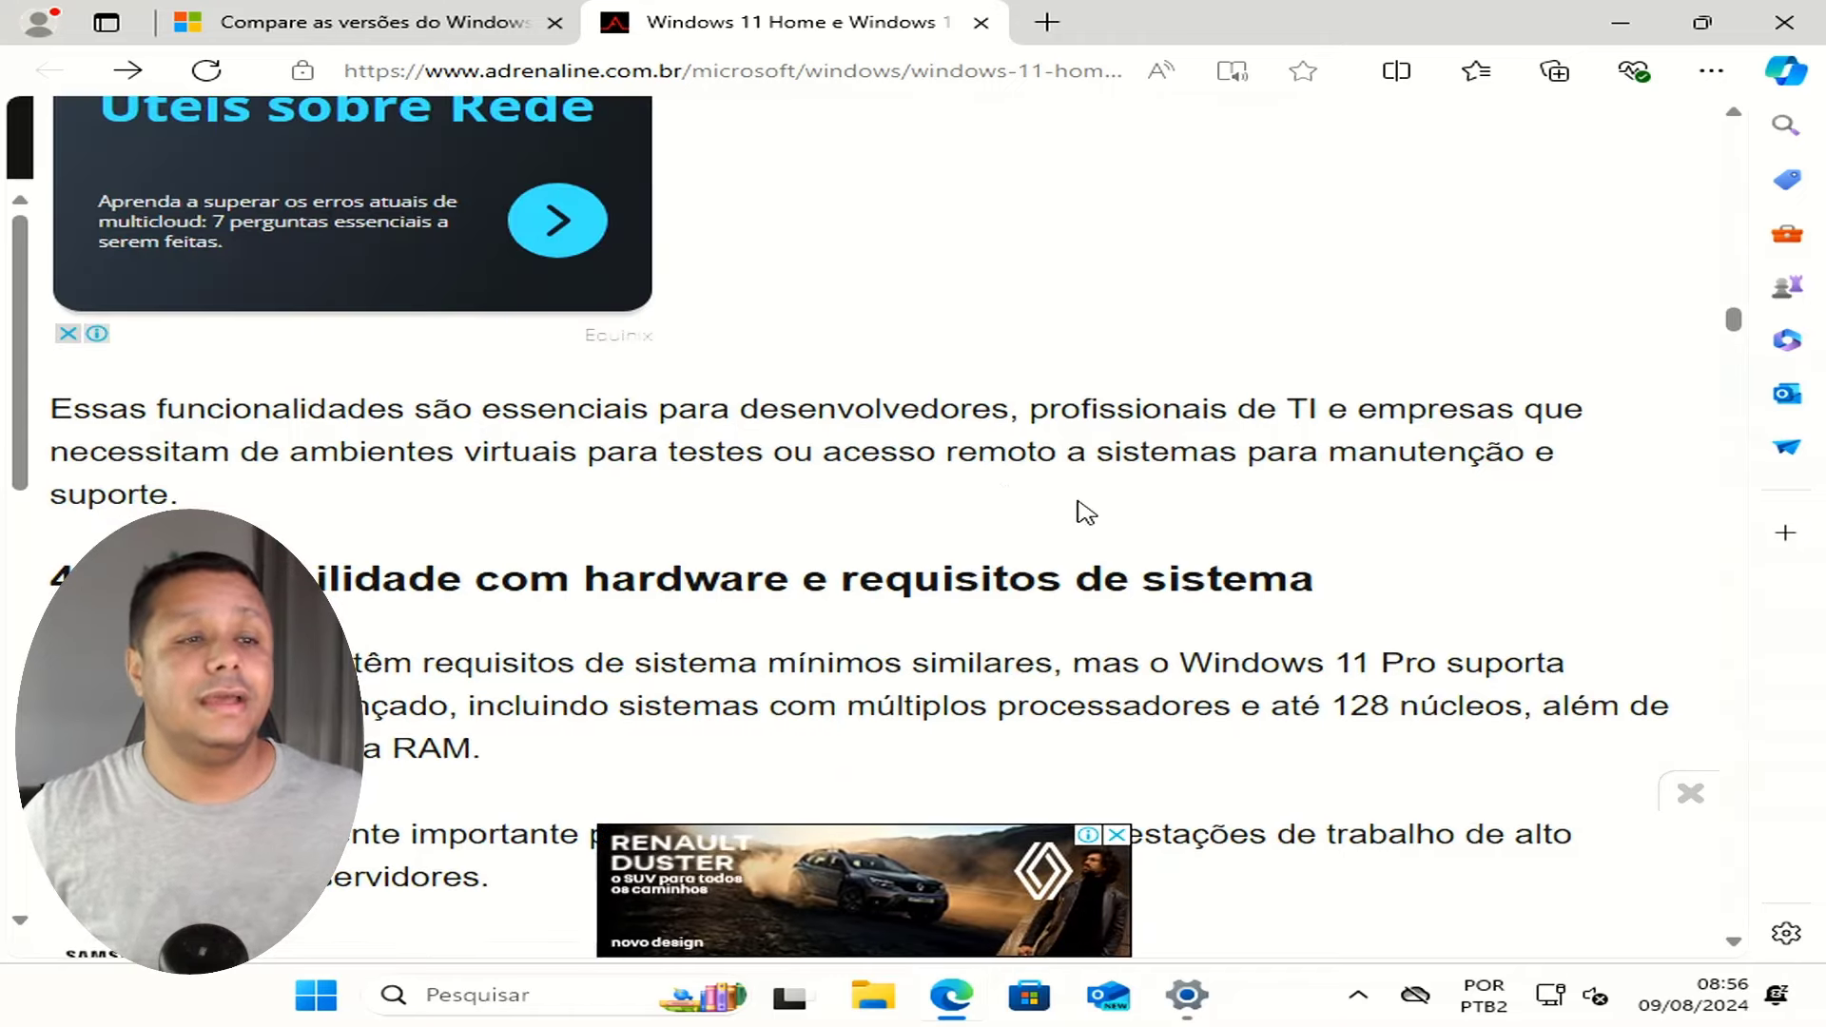
# Search Windows for "politi" to look for the group policy editor, and dismiss the search.
pyautogui.press('super')
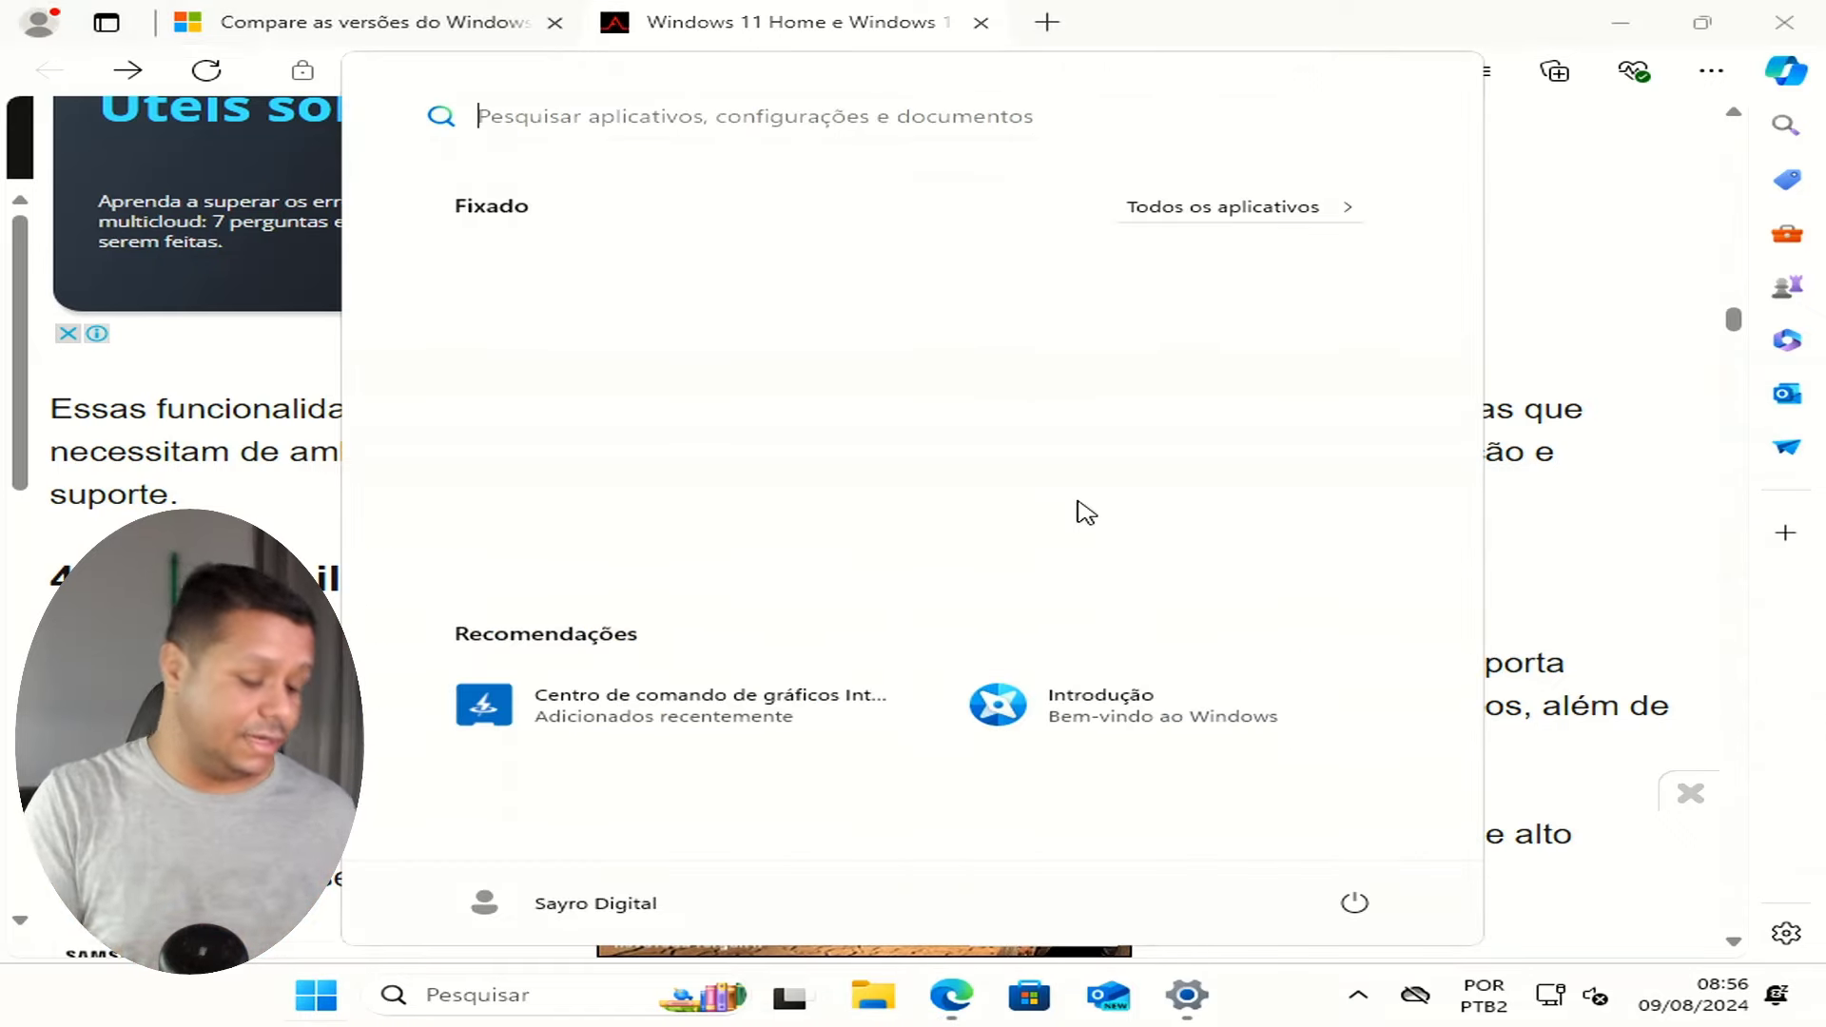
pyautogui.write('po')
pyautogui.press('BackSpace')
pyautogui.press('BackSpace')
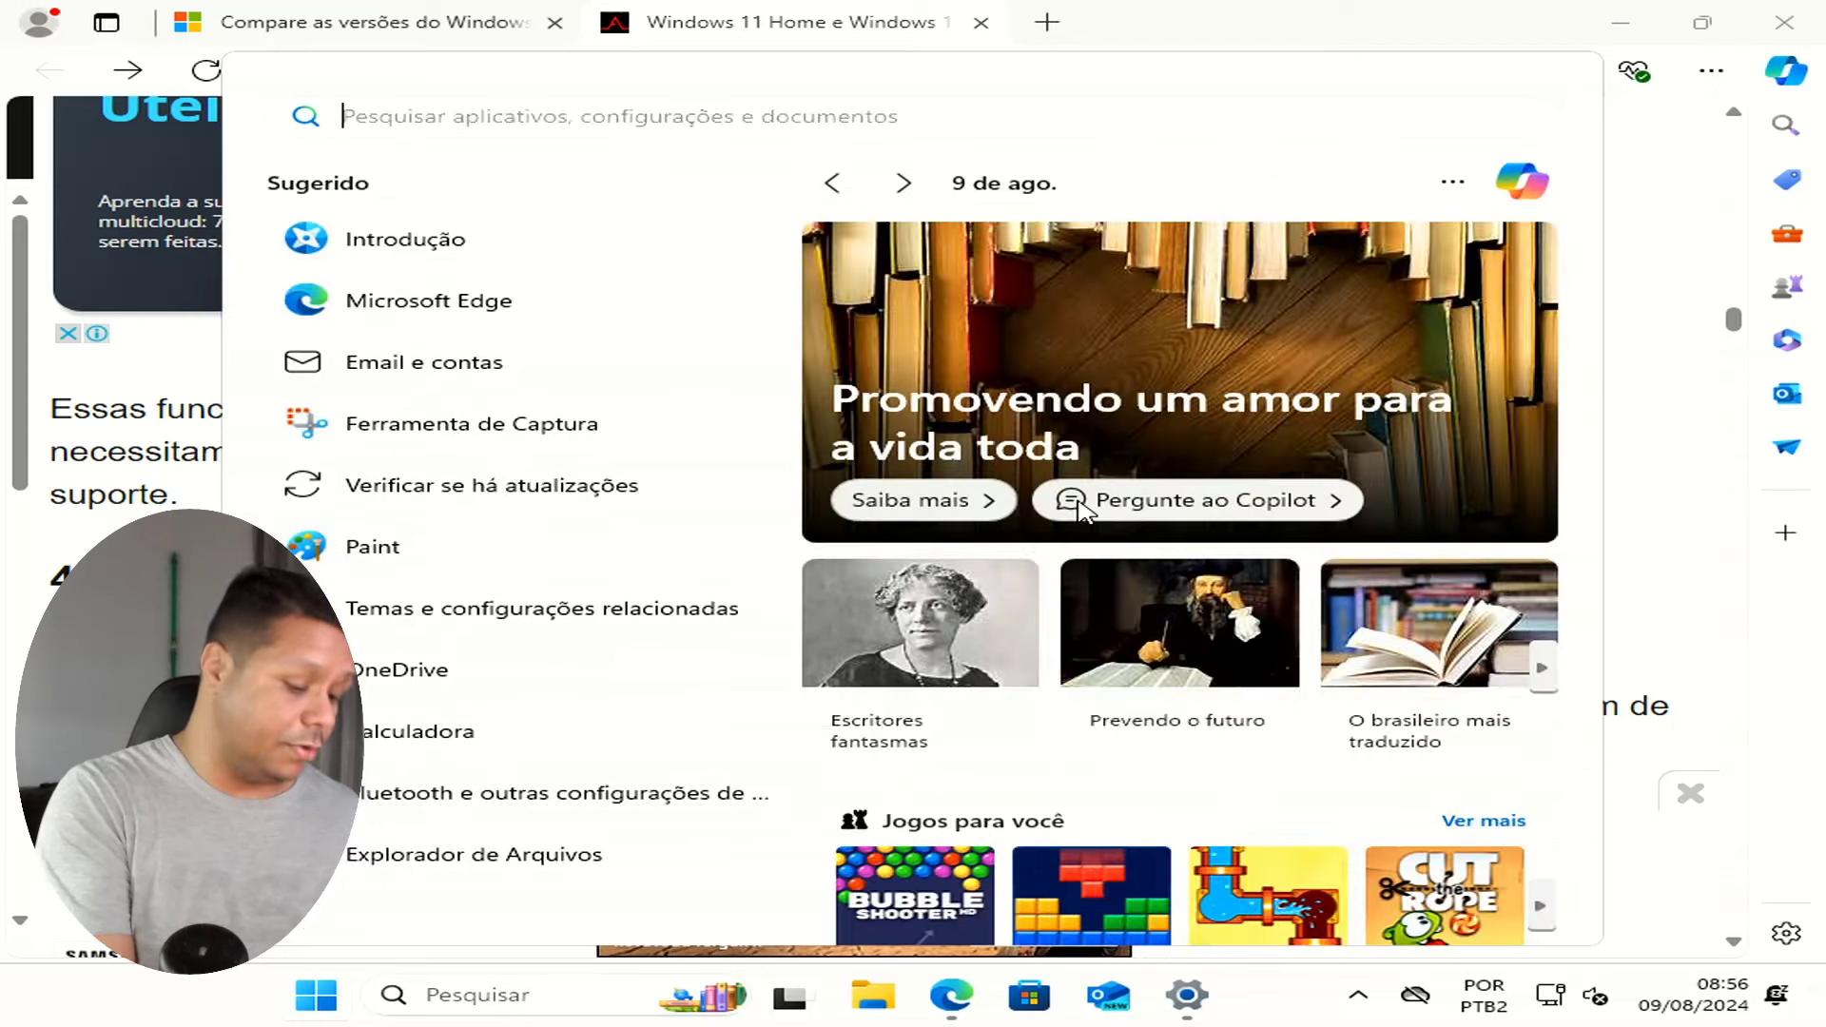
pyautogui.write('politi')
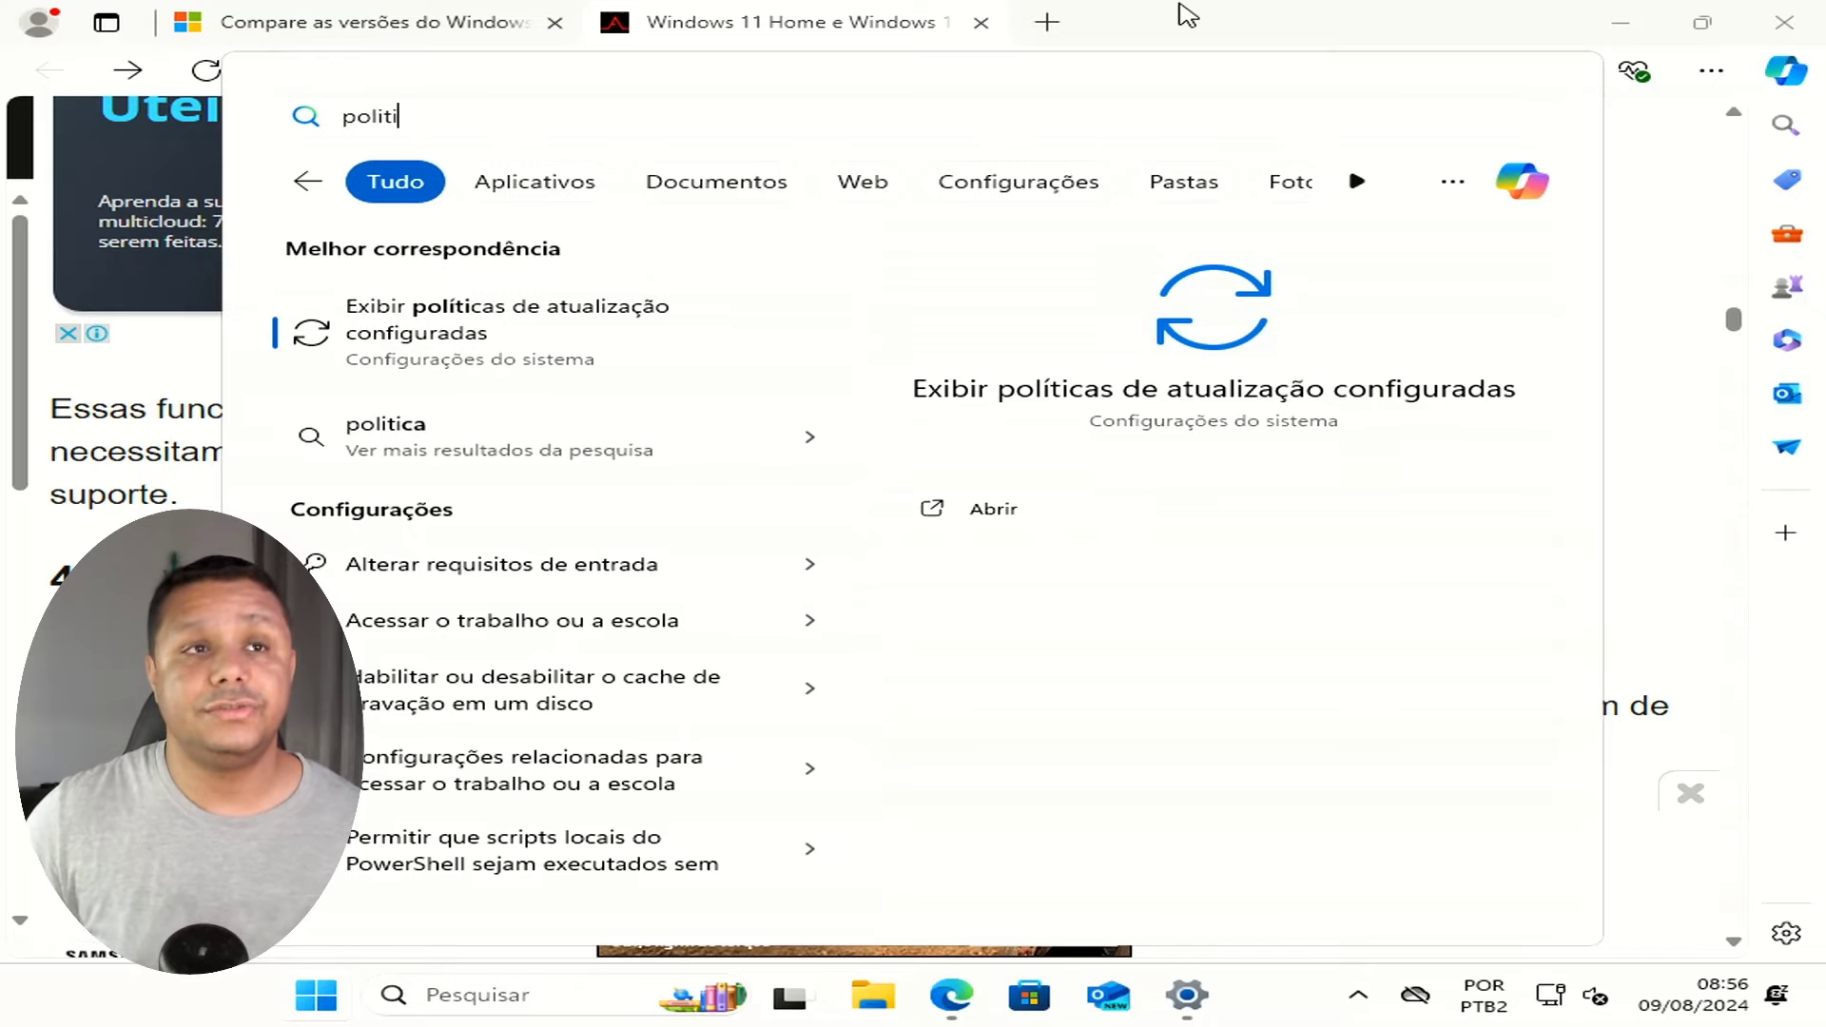
pyautogui.click(1184, 14)
# Read the article's sections on hardware compatibility and on how to choose between Windows 11 Home and Pro.
pyautogui.scroll(-5, 1041, 371)
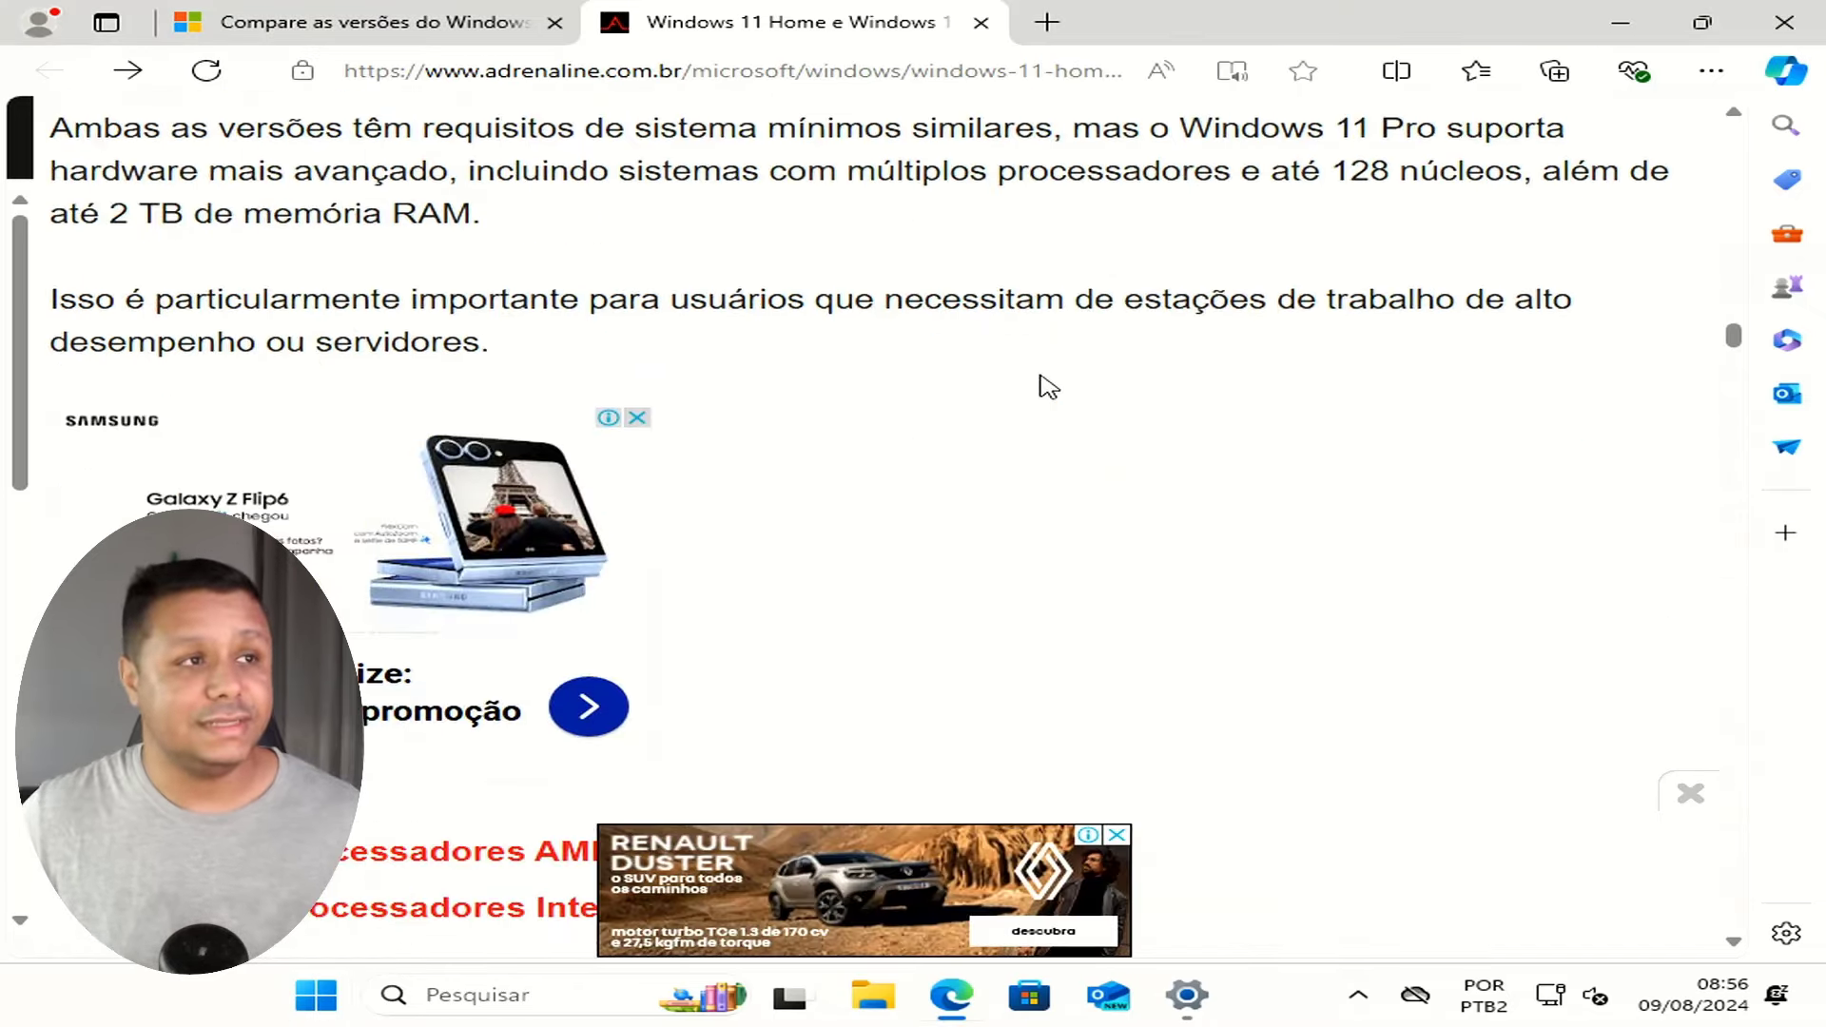
pyautogui.scroll(3, 1040, 381)
pyautogui.scroll(-5, 1024, 385)
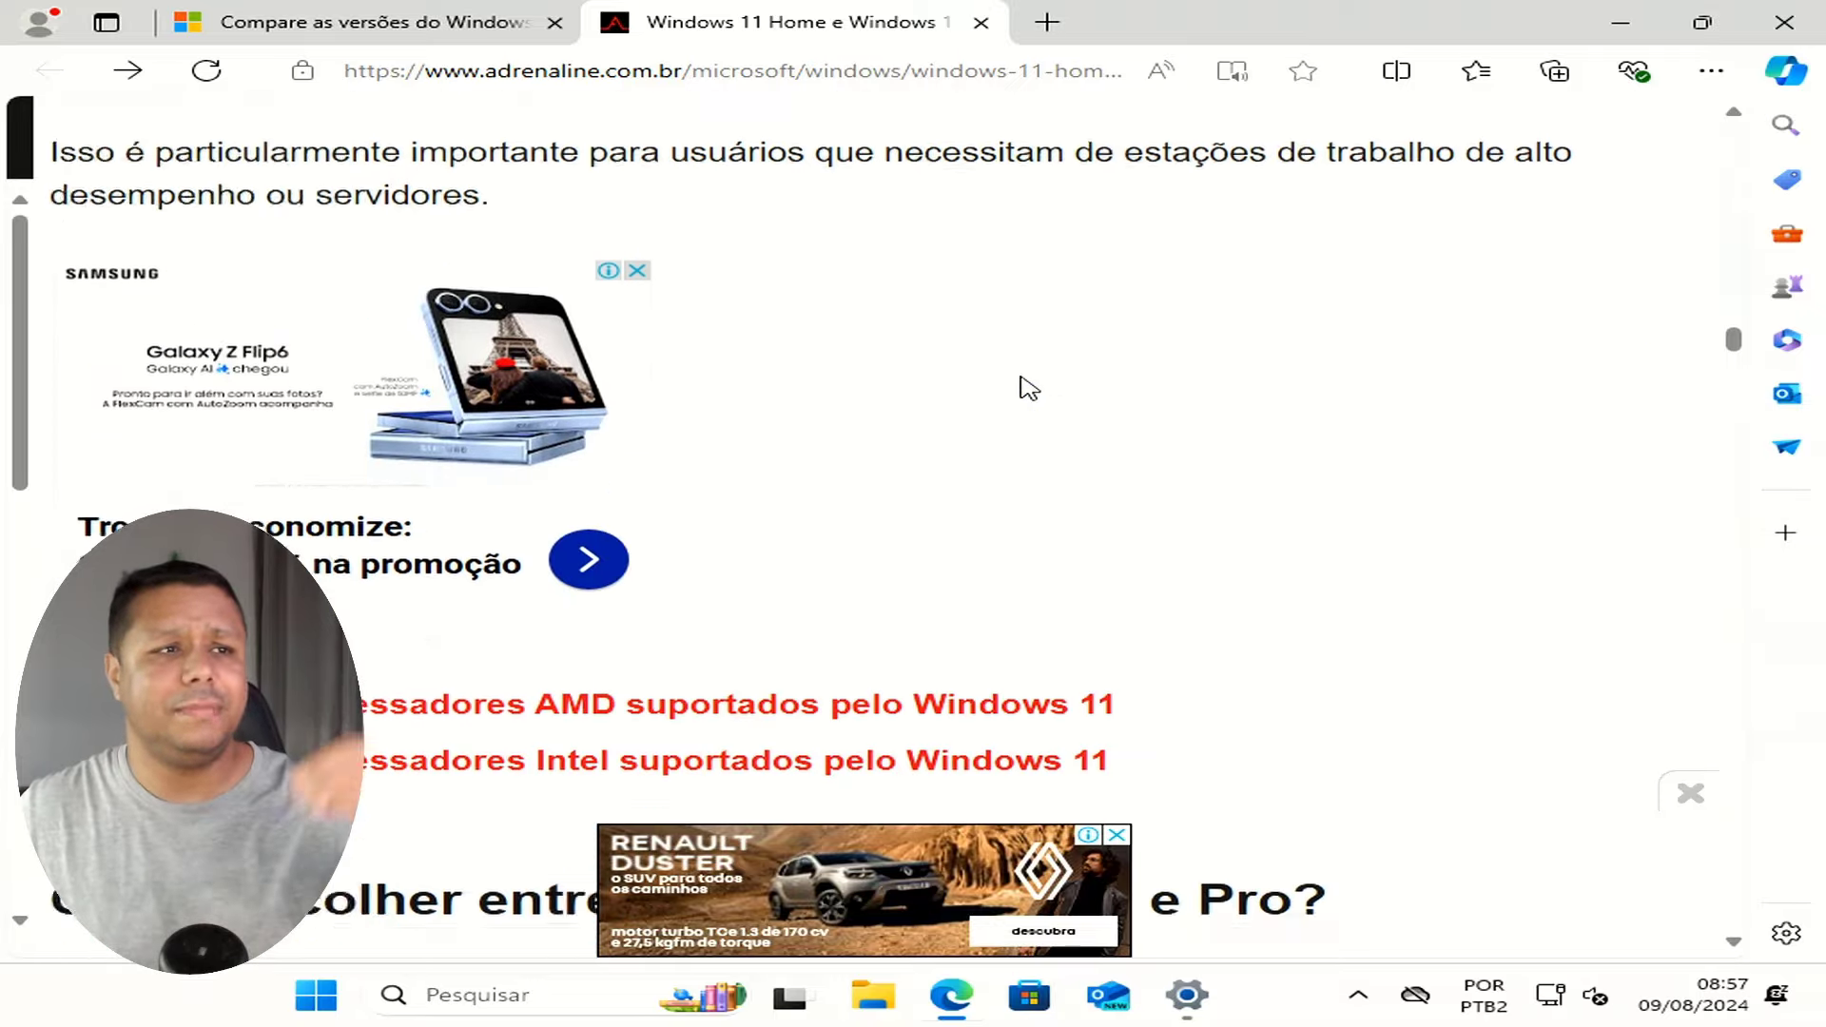
pyautogui.scroll(-4, 1027, 387)
pyautogui.scroll(-4, 1014, 383)
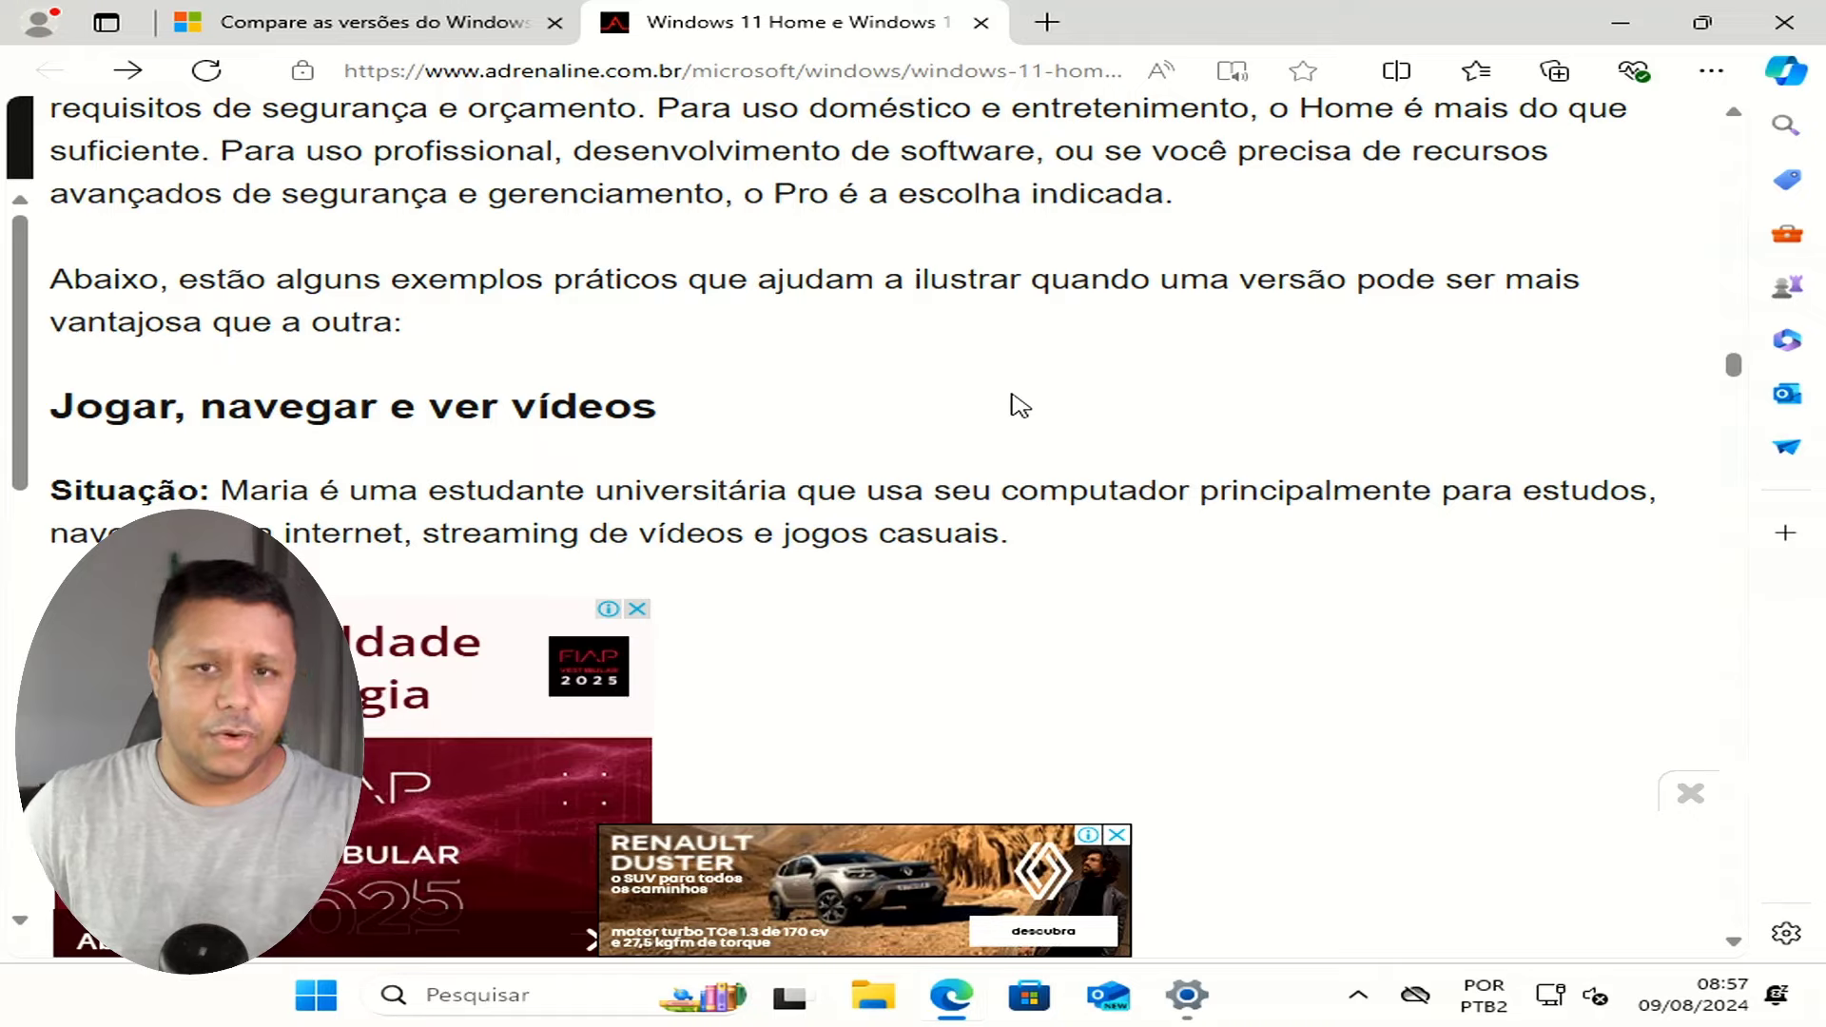
# Review the gaming, browsing and video example, highlighting its situation and the recommendation of Windows 11 Home.
pyautogui.scroll(-3, 1015, 405)
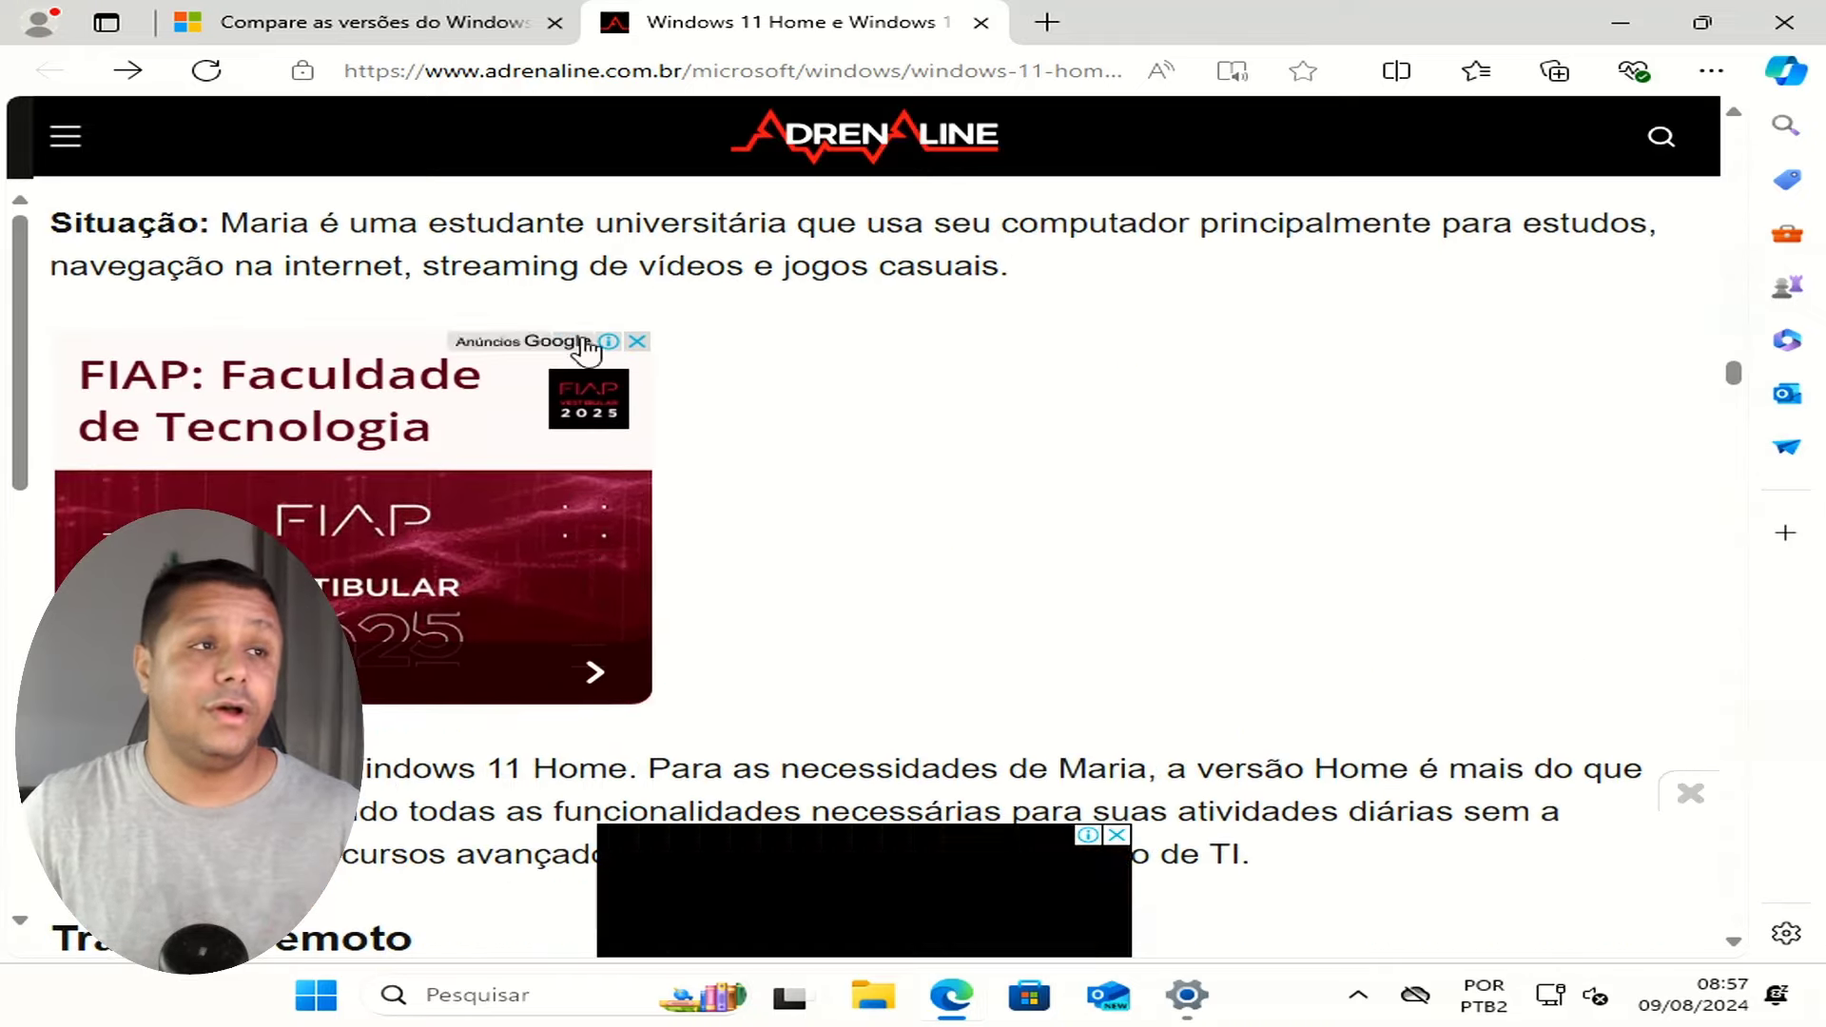
pyautogui.scroll(1, 461, 659)
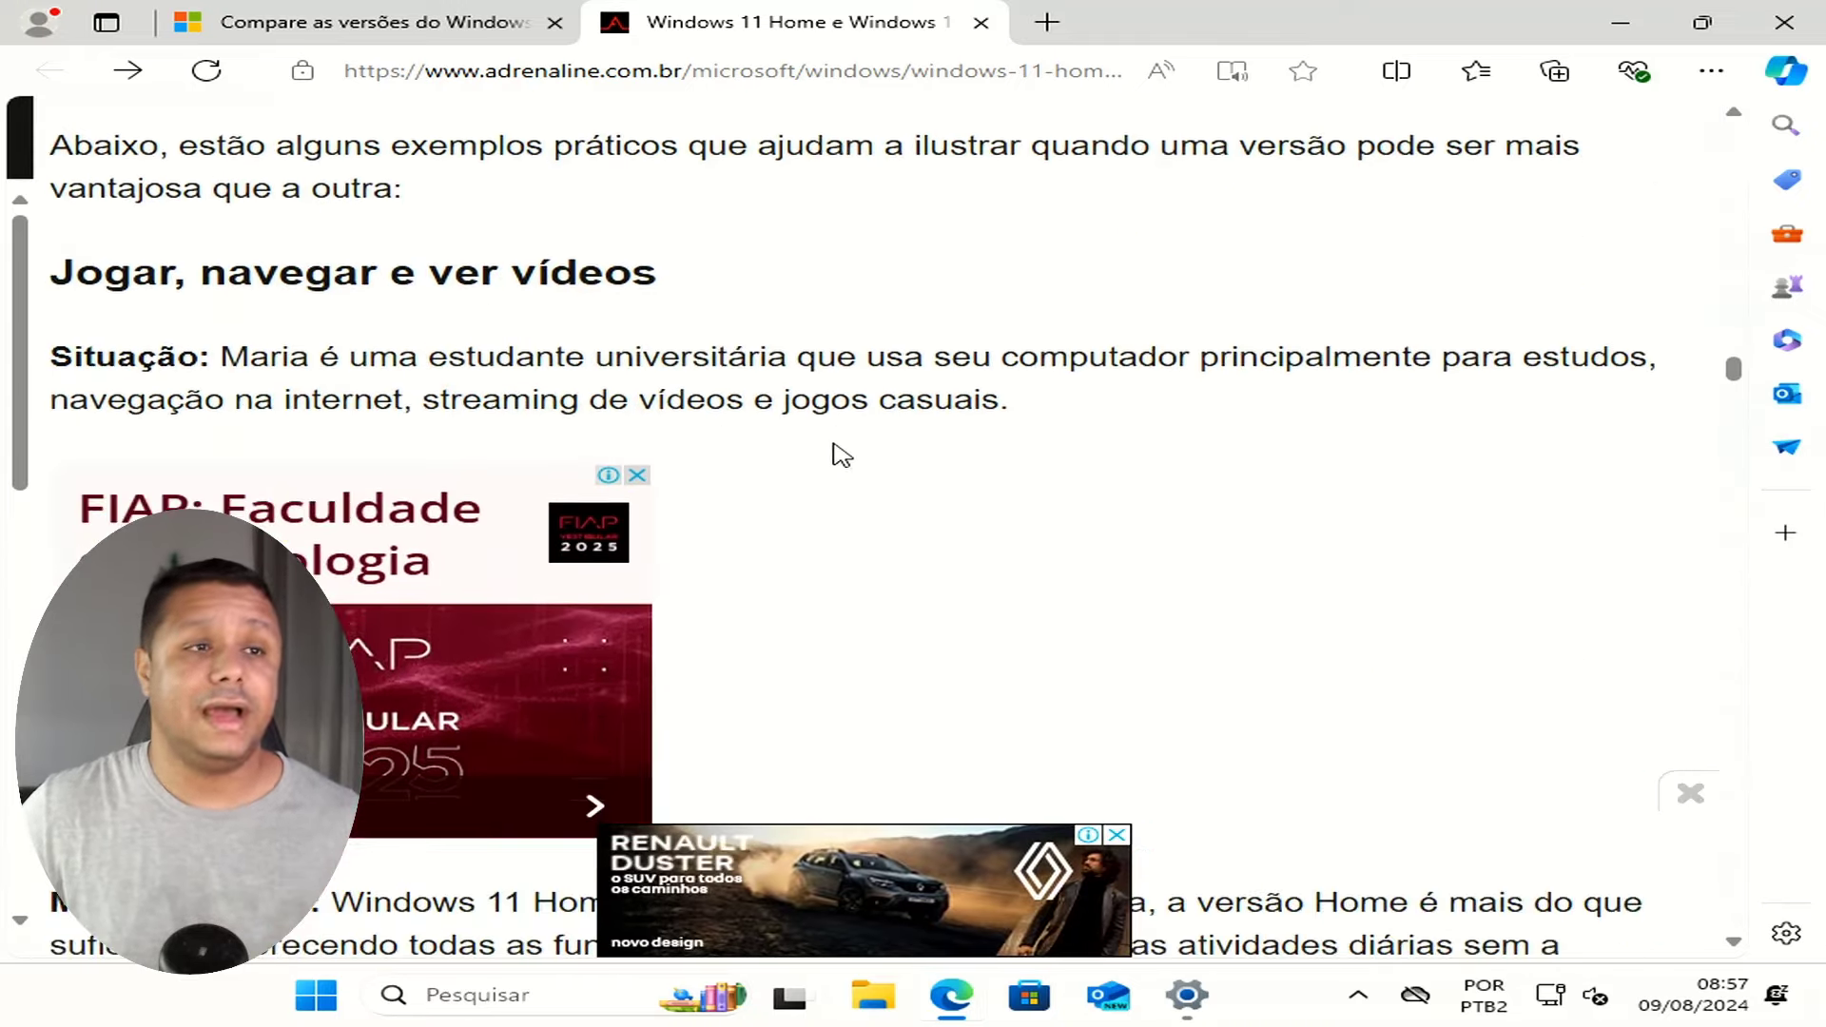
pyautogui.moveTo(1046, 419); pyautogui.dragTo(745, 356)
pyautogui.scroll(-7, 1109, 431)
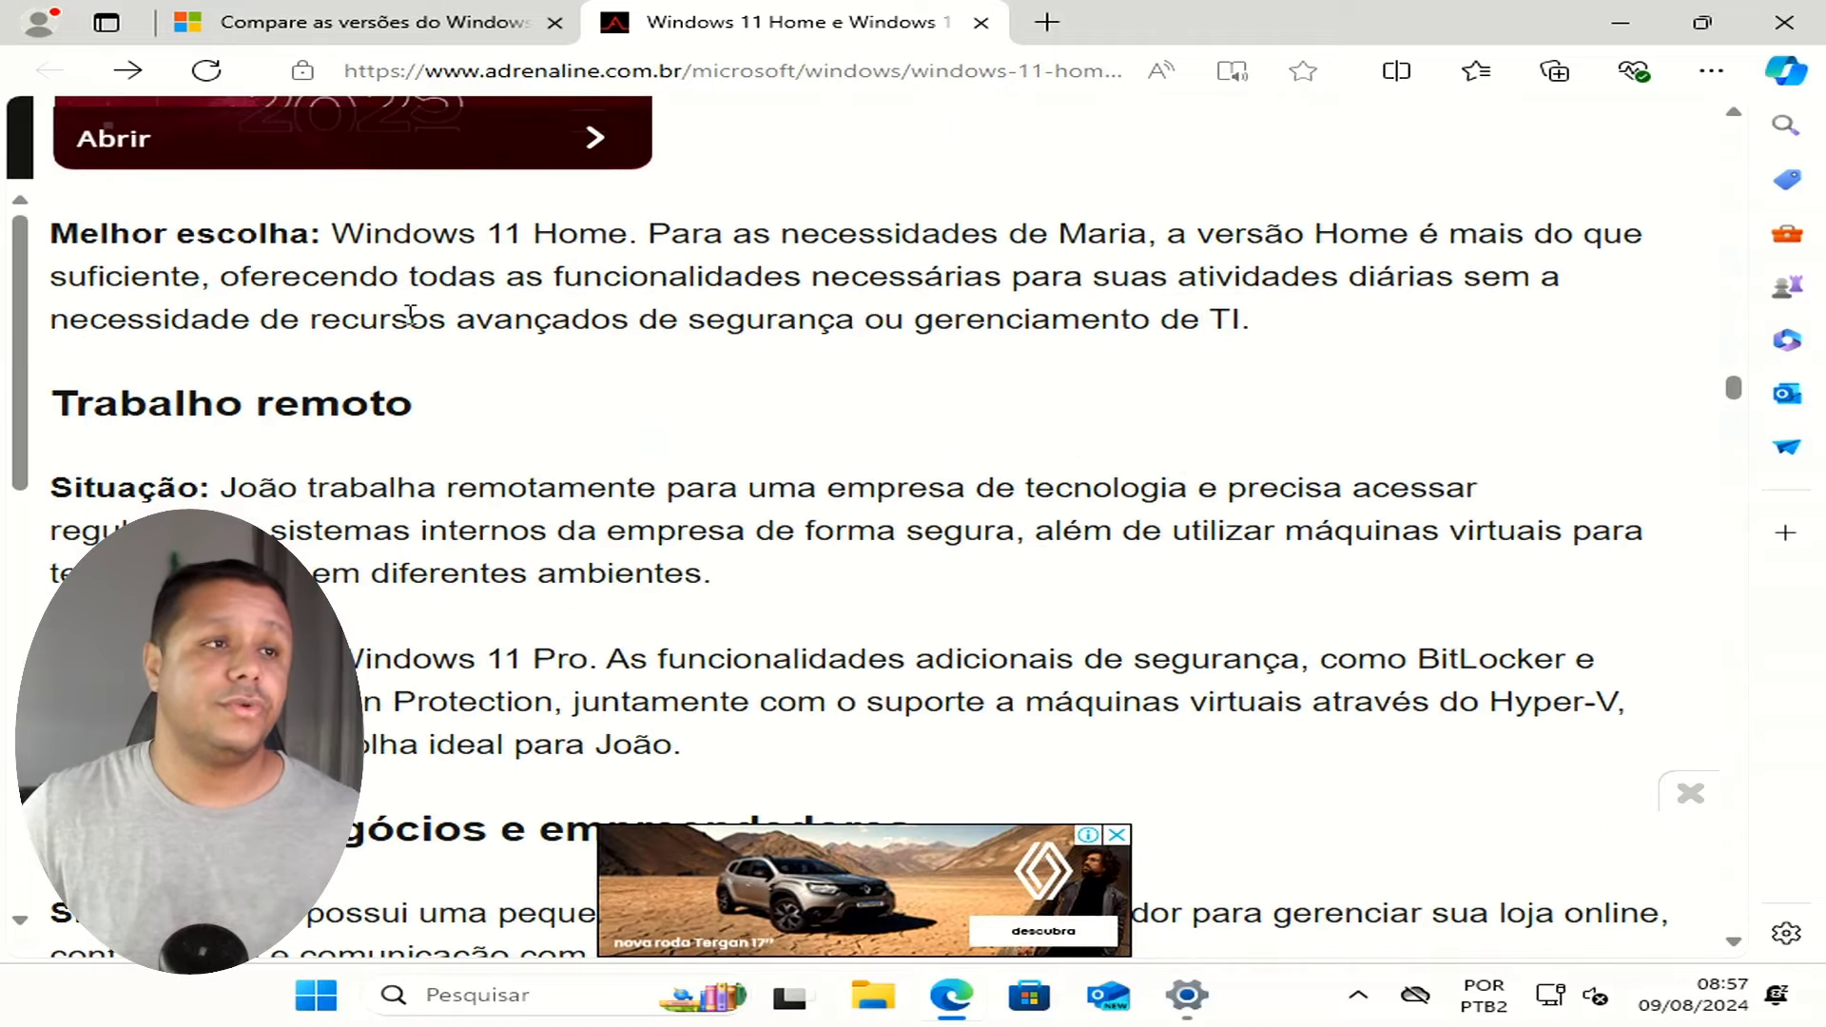
pyautogui.moveTo(446, 241); pyautogui.dragTo(1340, 240)
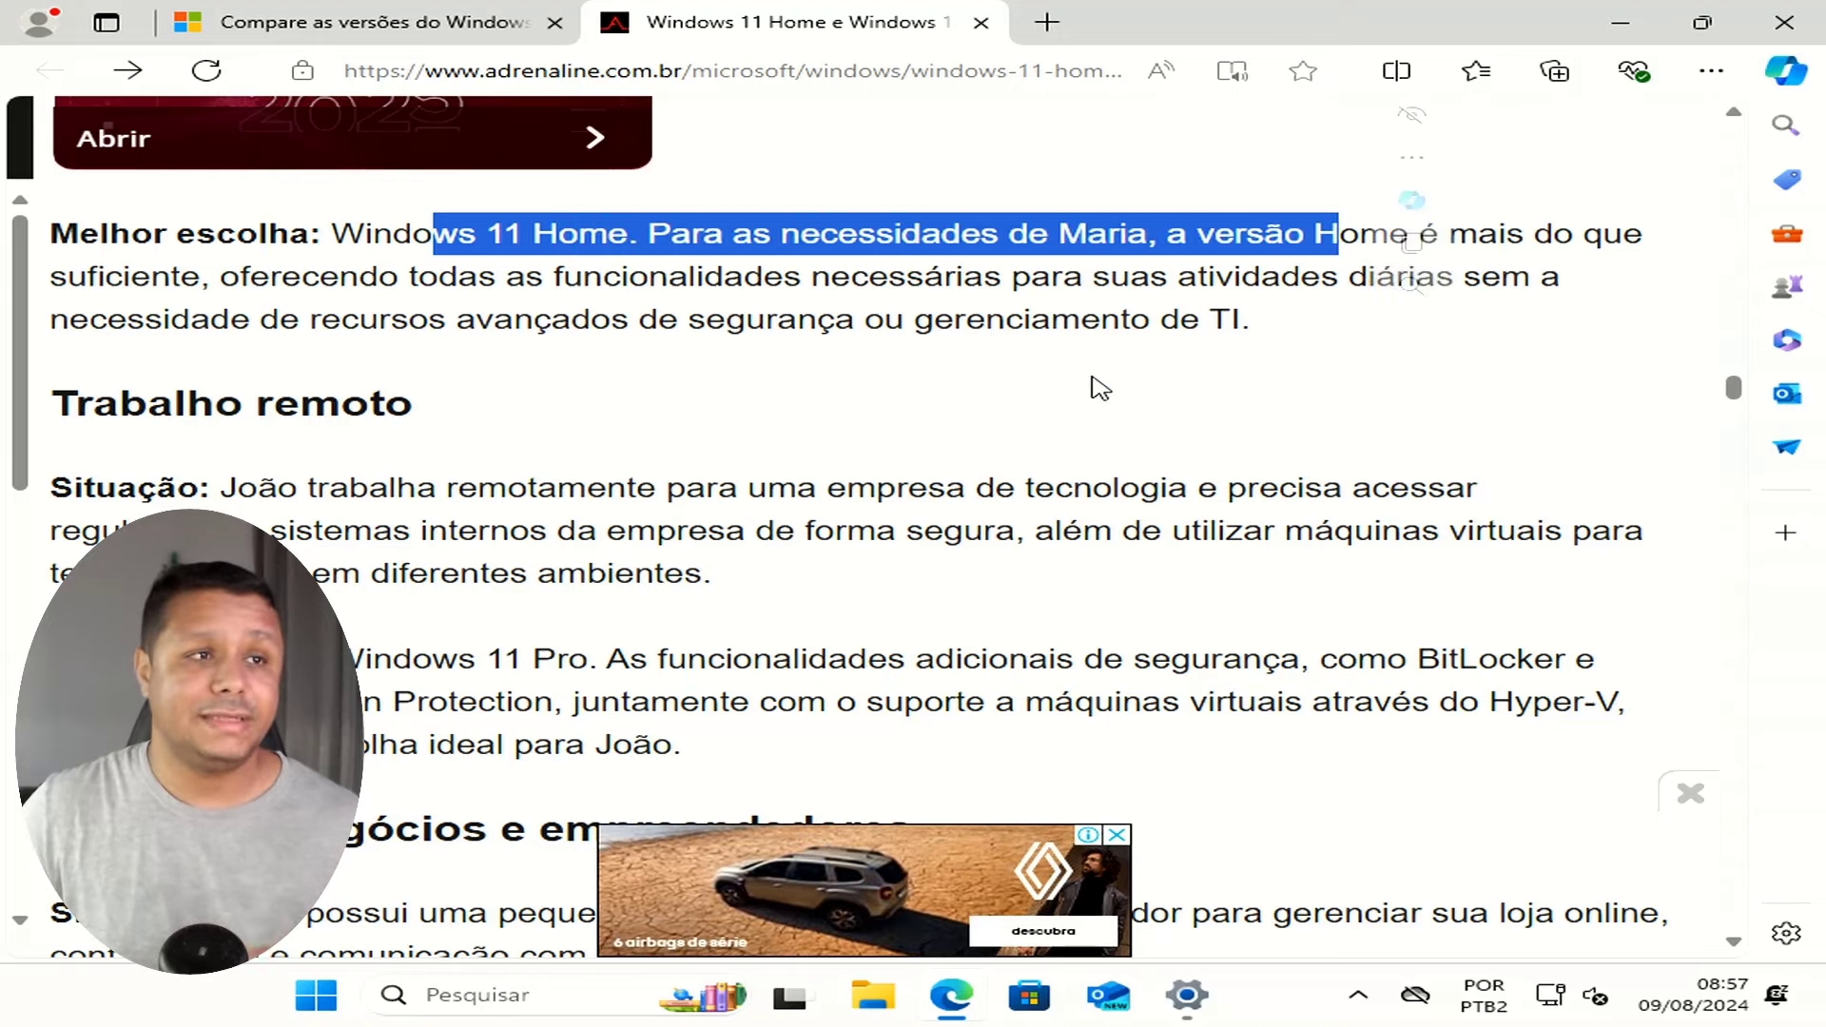
pyautogui.moveTo(631, 321); pyautogui.dragTo(1193, 317)
# Review the remote work, small business, developer and privacy examples, highlighting Windows 11 Pro as the remote worker's best choice.
pyautogui.scroll(-3, 1184, 380)
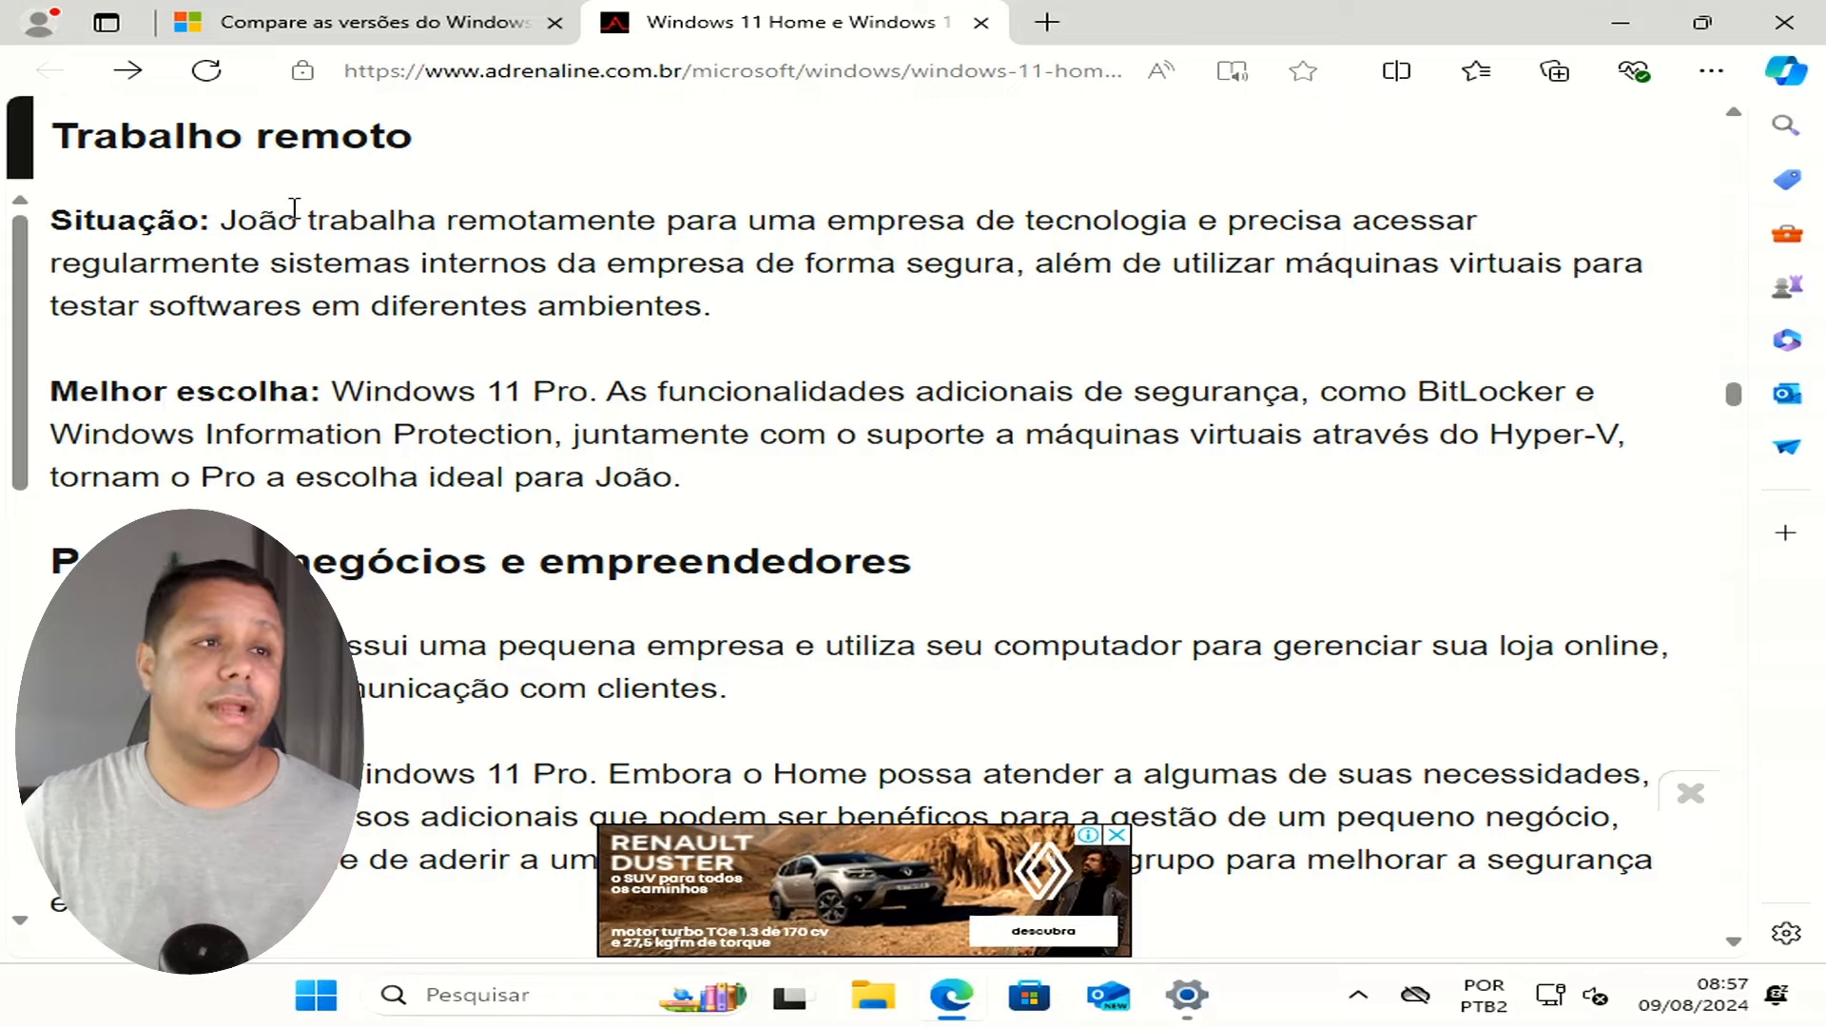
pyautogui.moveTo(335, 394); pyautogui.dragTo(555, 383)
pyautogui.scroll(-3, 665, 385)
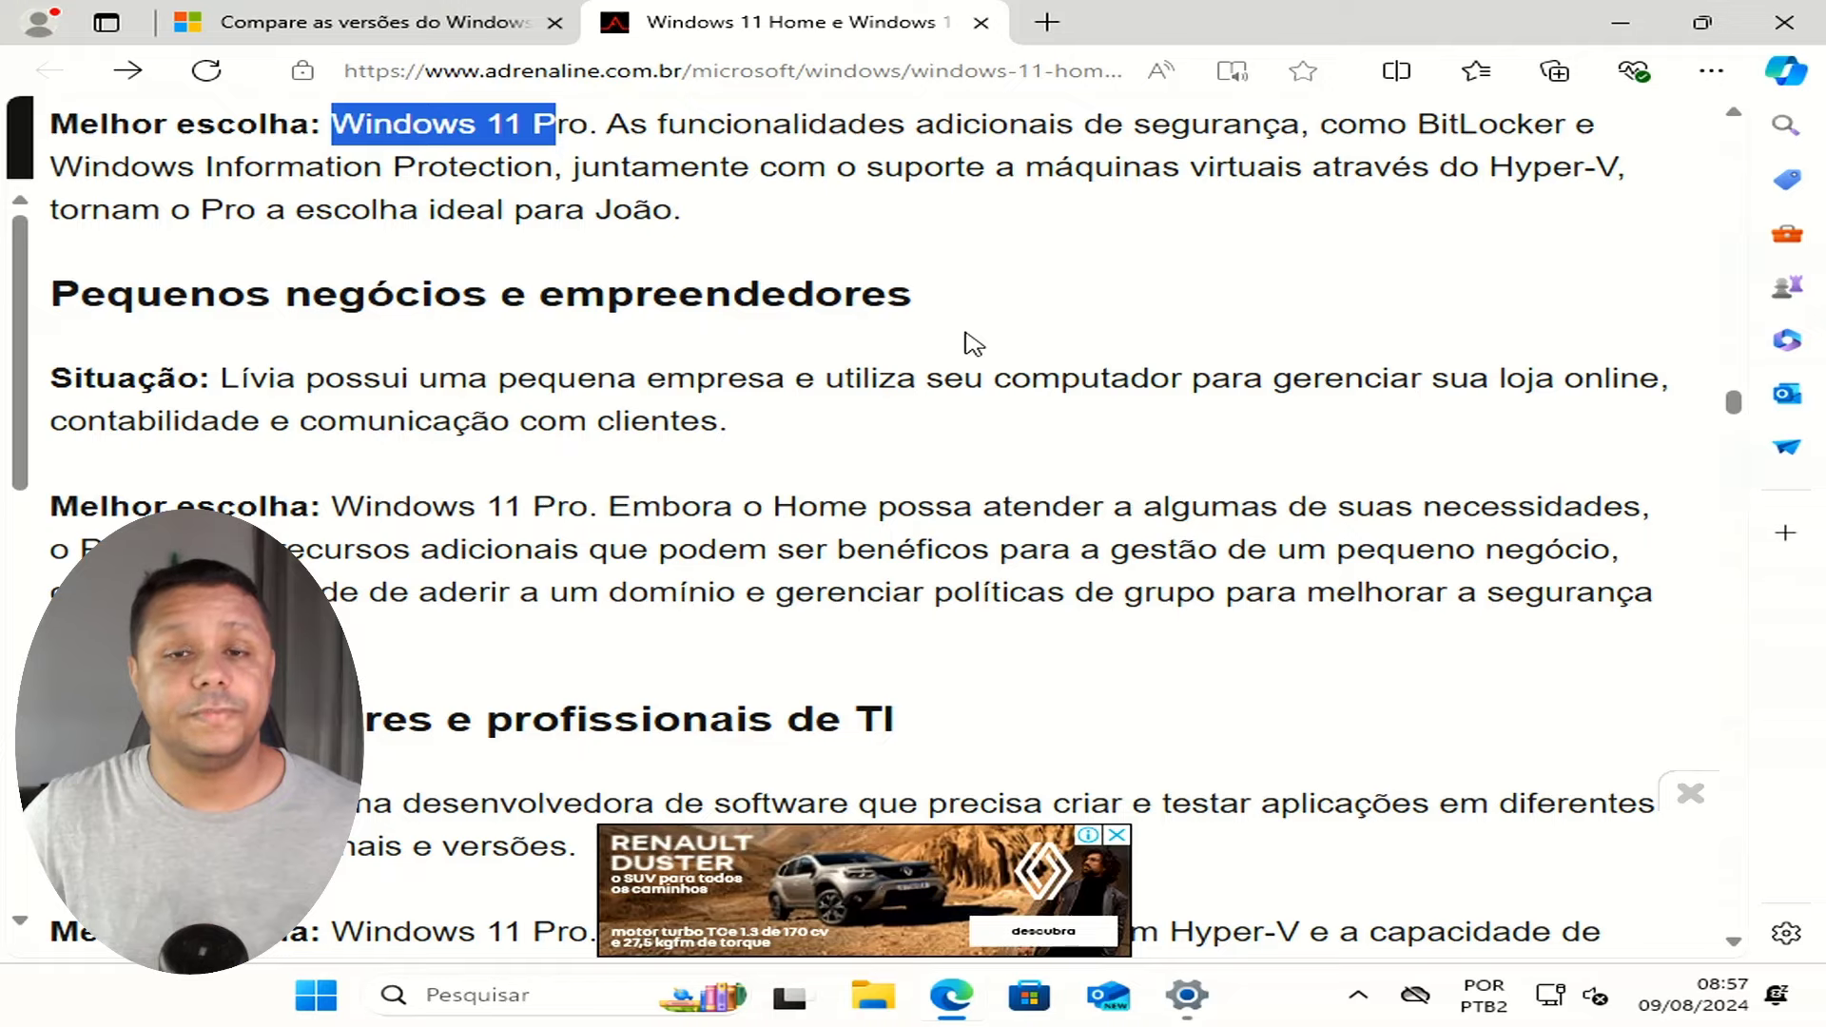
pyautogui.scroll(-4, 972, 343)
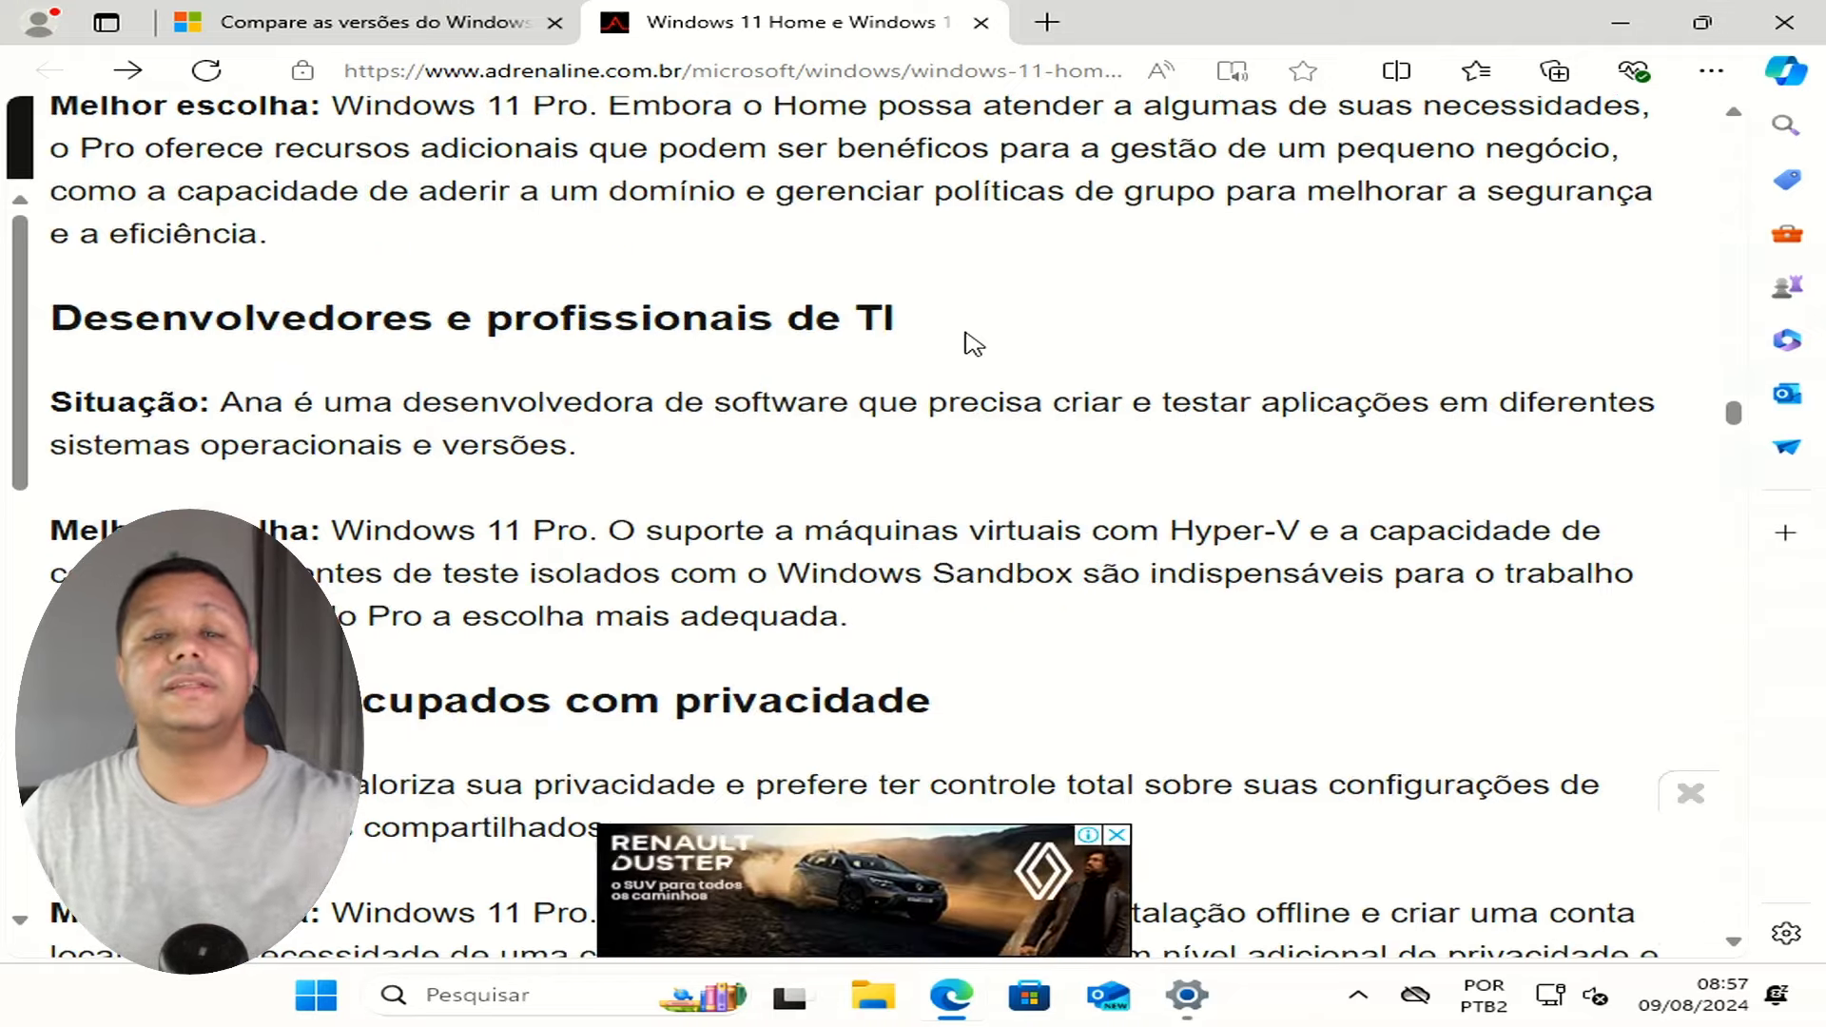
pyautogui.scroll(-4, 972, 343)
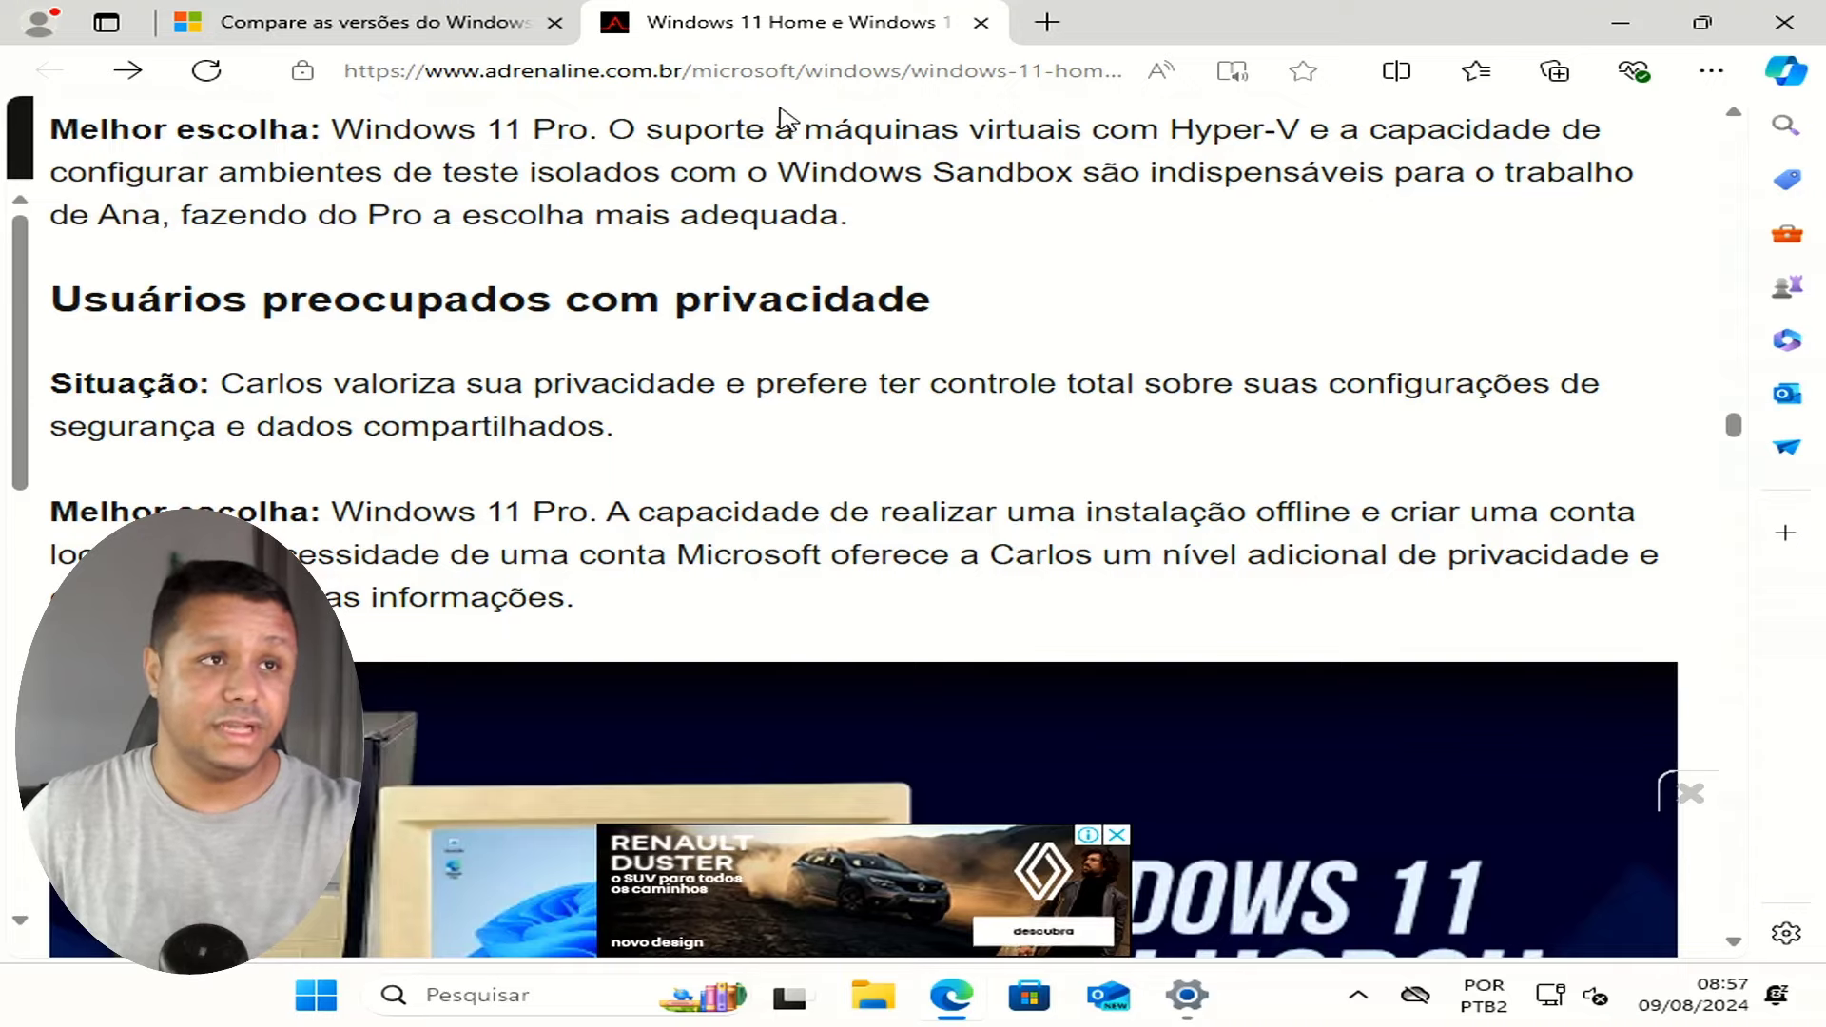
# Show the full web addresses of the Adrenaline article and Microsoft's comparison page, and return to the article.
pyautogui.click(789, 74)
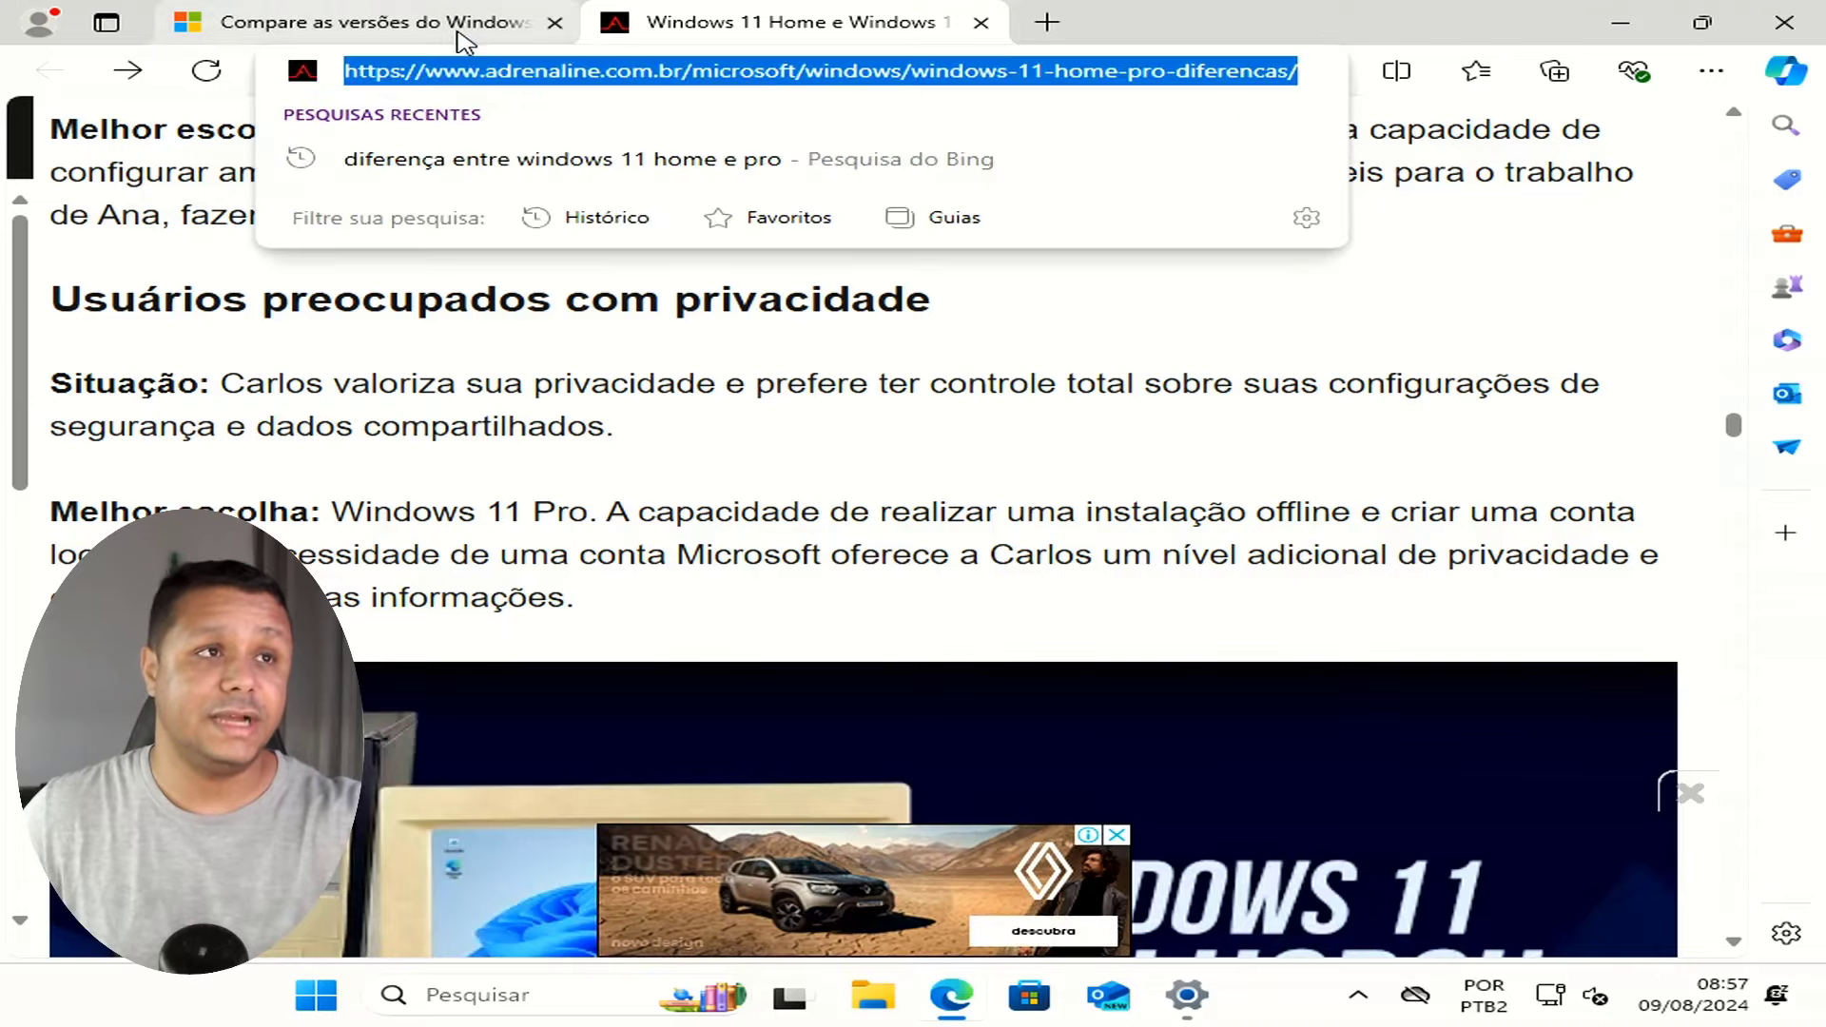
pyautogui.click(381, 22)
pyautogui.click(693, 69)
pyautogui.click(745, 24)
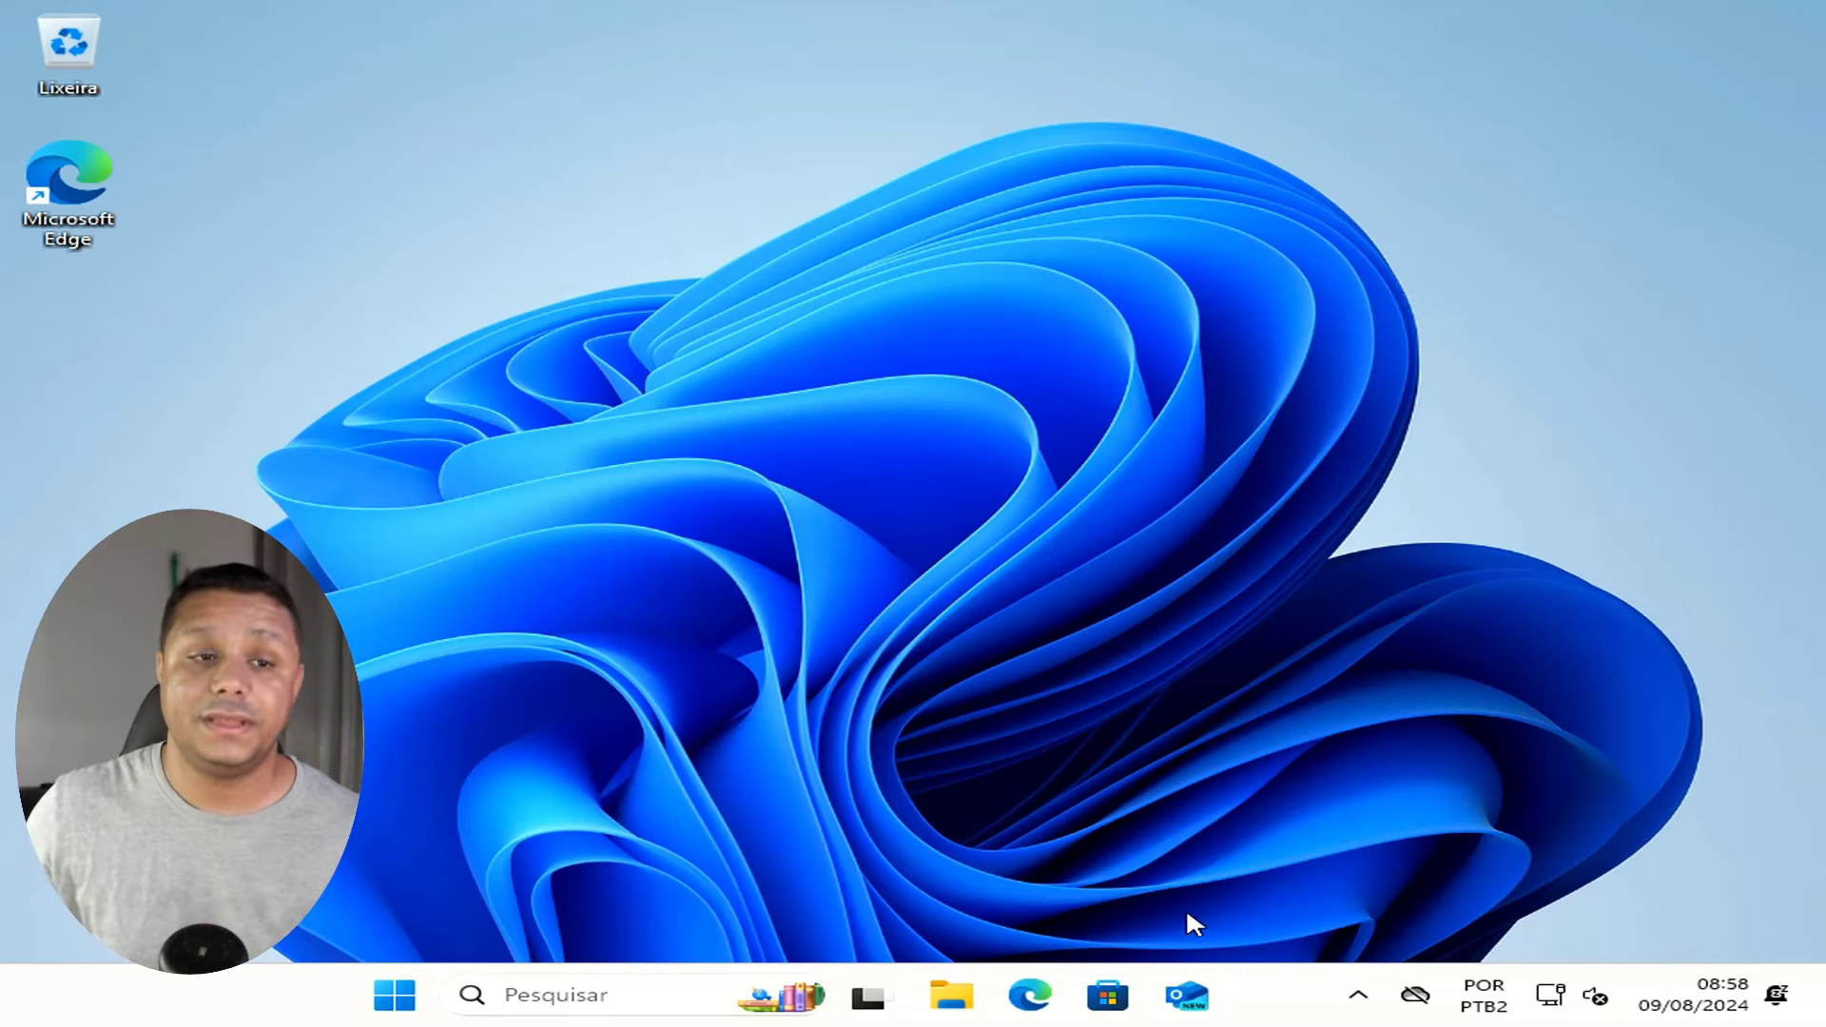
# Open Task Manager from the desktop, reposition its window and display the startup apps list.
pyautogui.rightClick(1256, 990)
pyautogui.click(1369, 905)
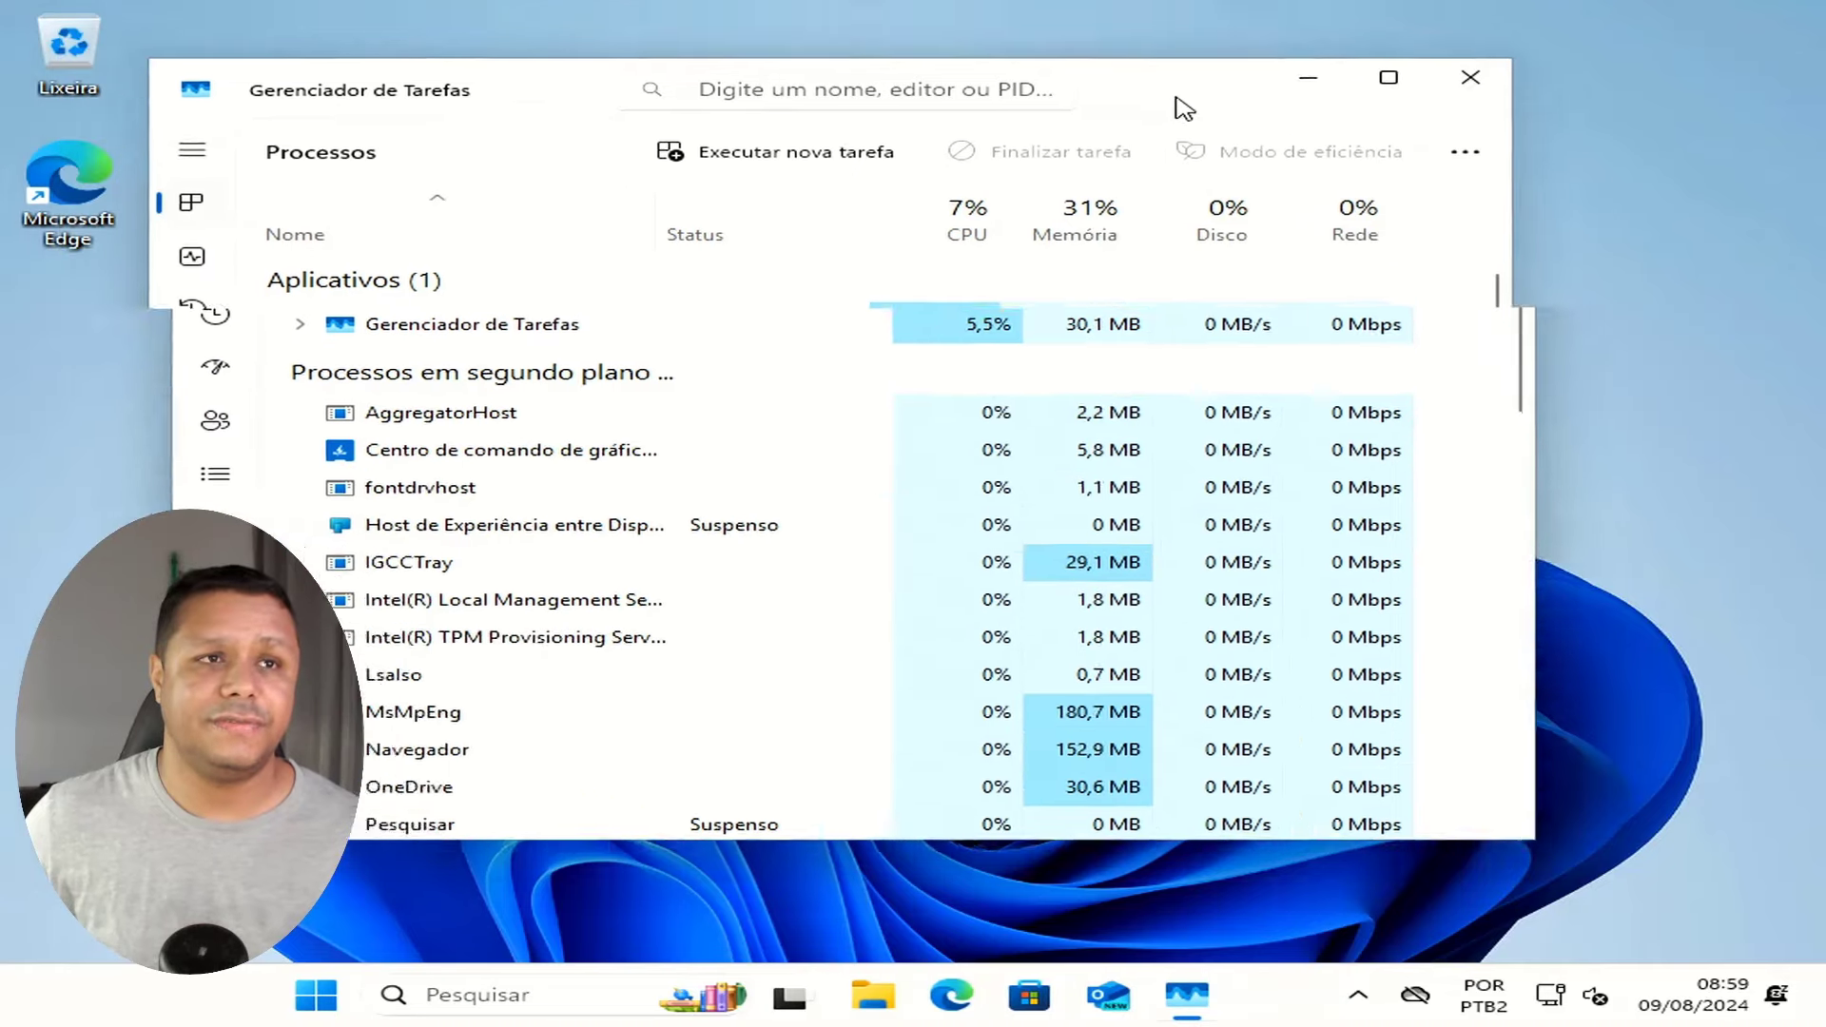
pyautogui.moveTo(1182, 108); pyautogui.dragTo(1488, 132)
pyautogui.click(498, 392)
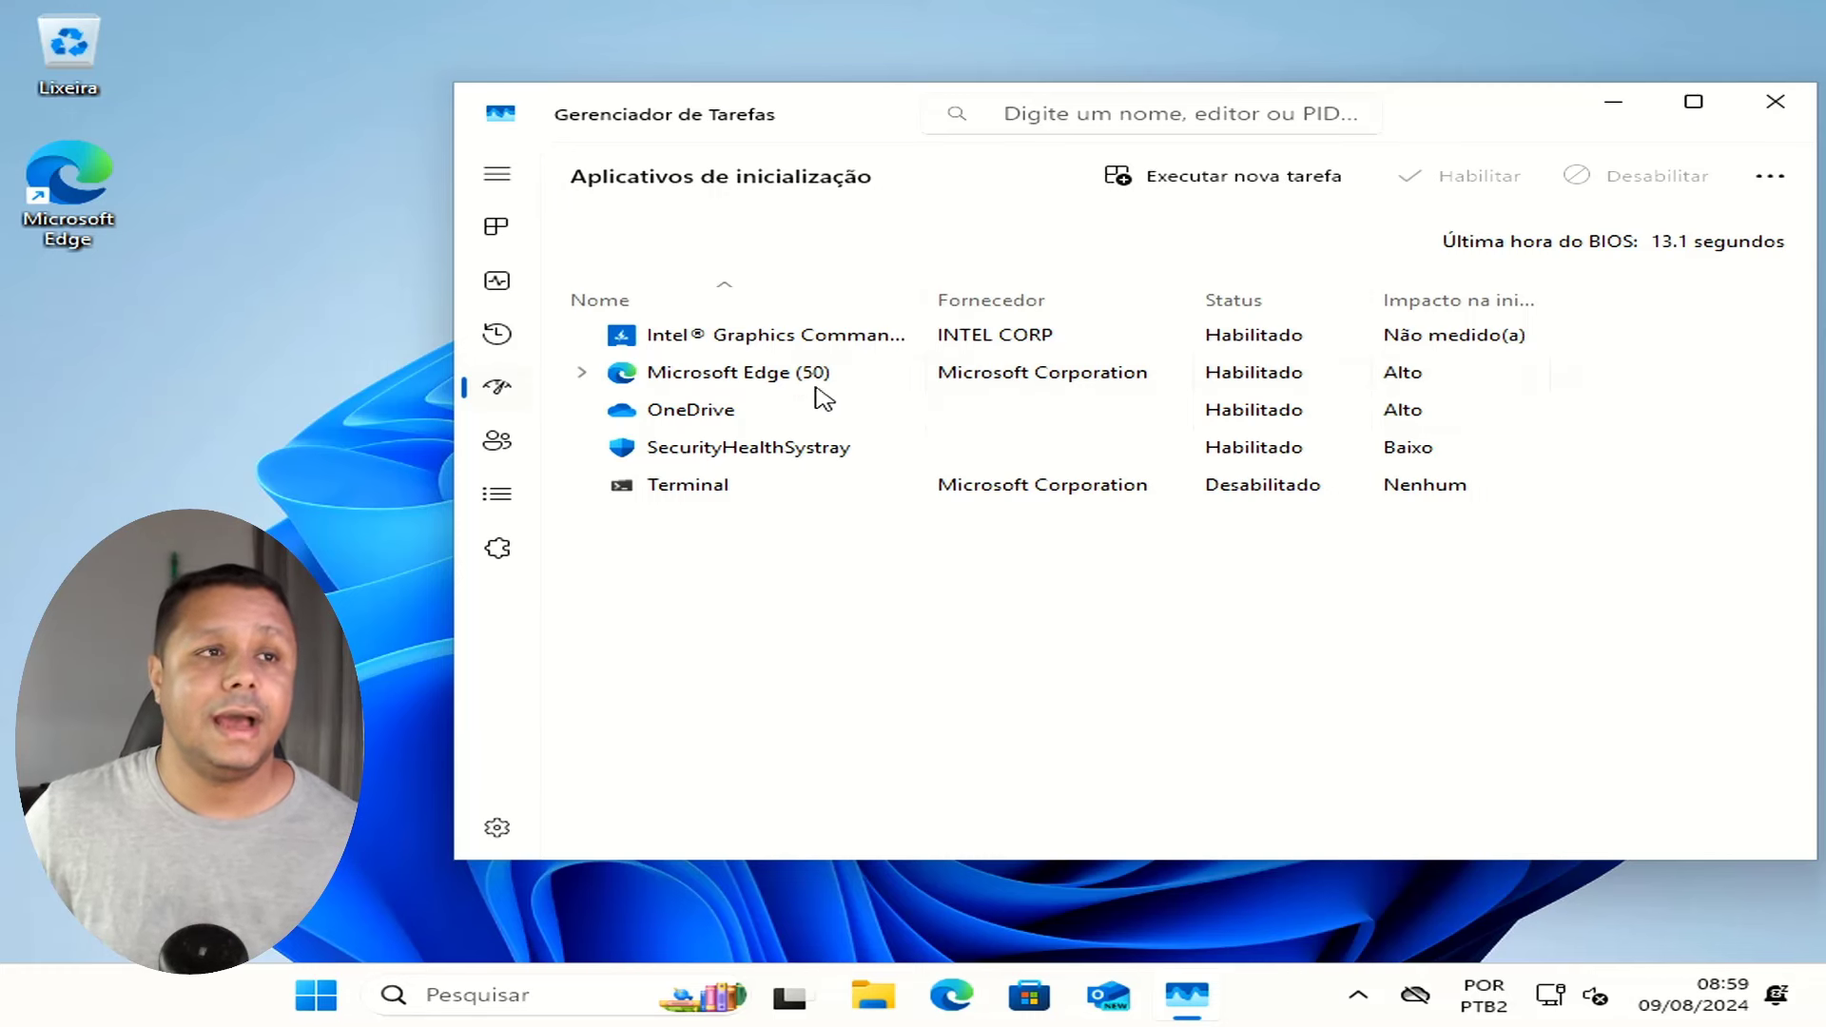
# Disable Microsoft Edge, the Intel Graphics Command entry and OneDrive in the startup apps.
pyautogui.rightClick(789, 374)
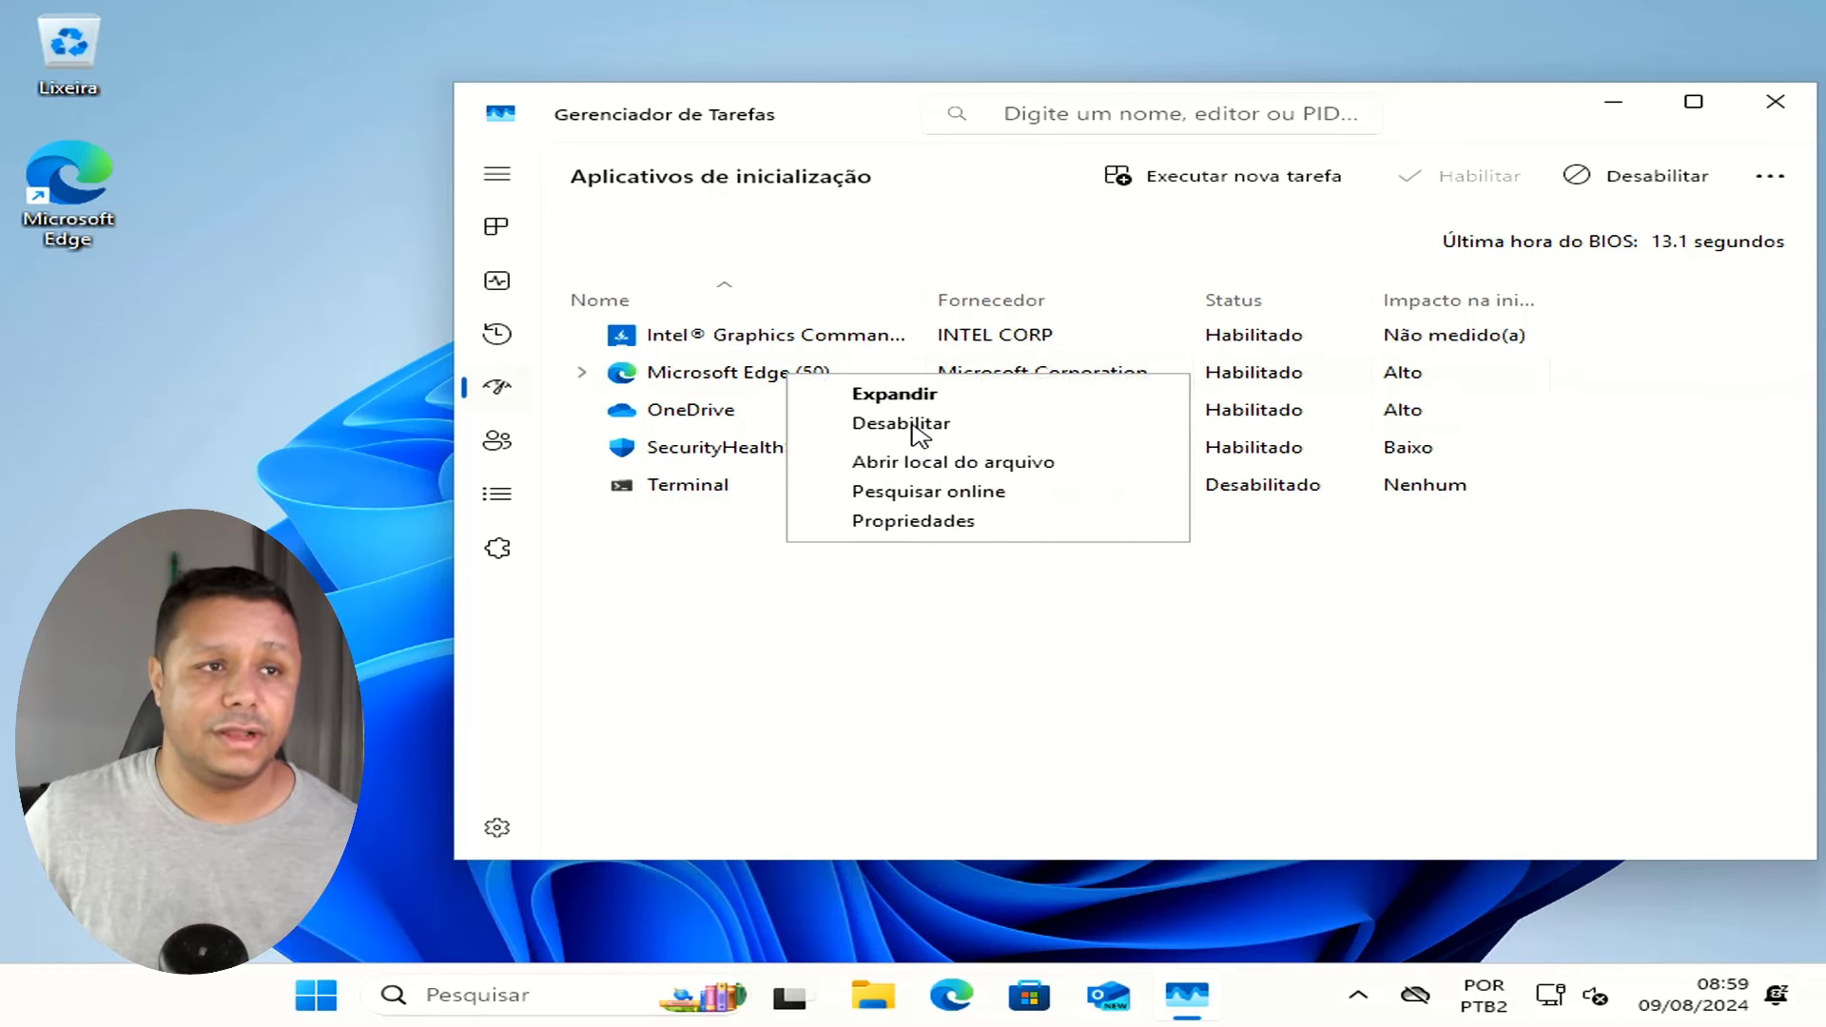
pyautogui.click(914, 425)
pyautogui.rightClick(1030, 345)
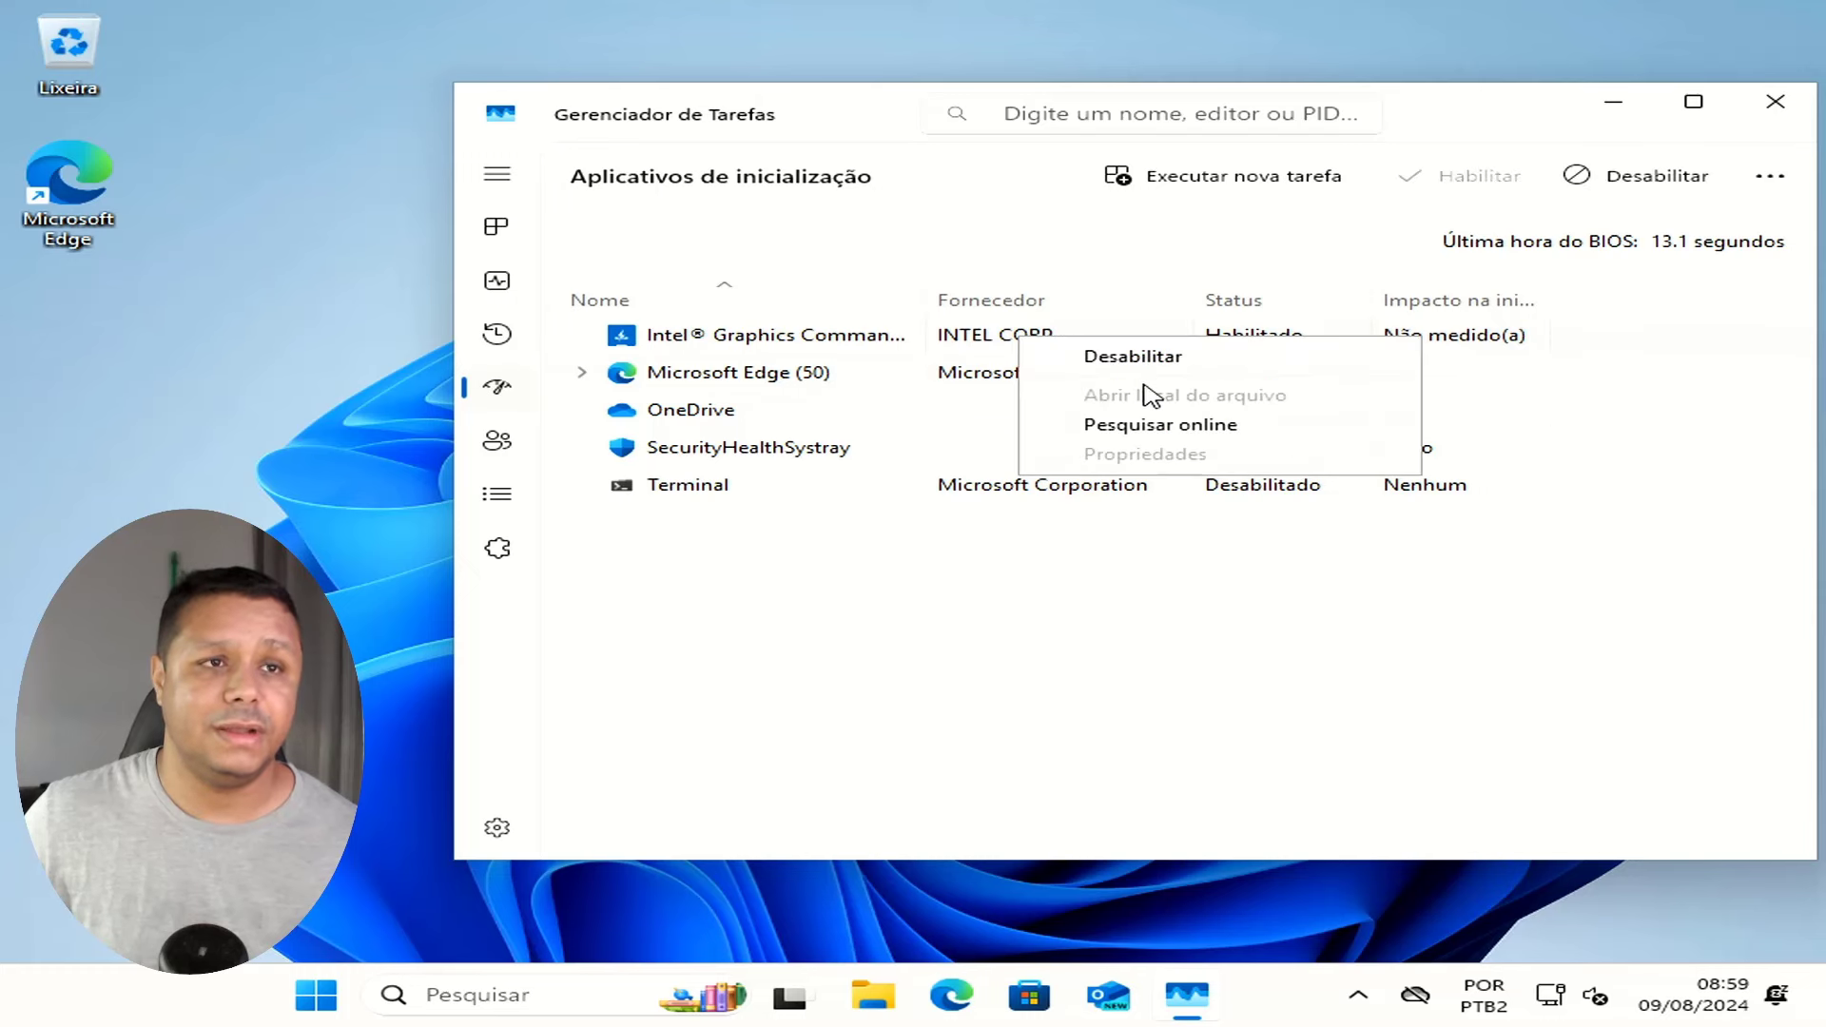
pyautogui.click(1141, 358)
pyautogui.rightClick(1249, 411)
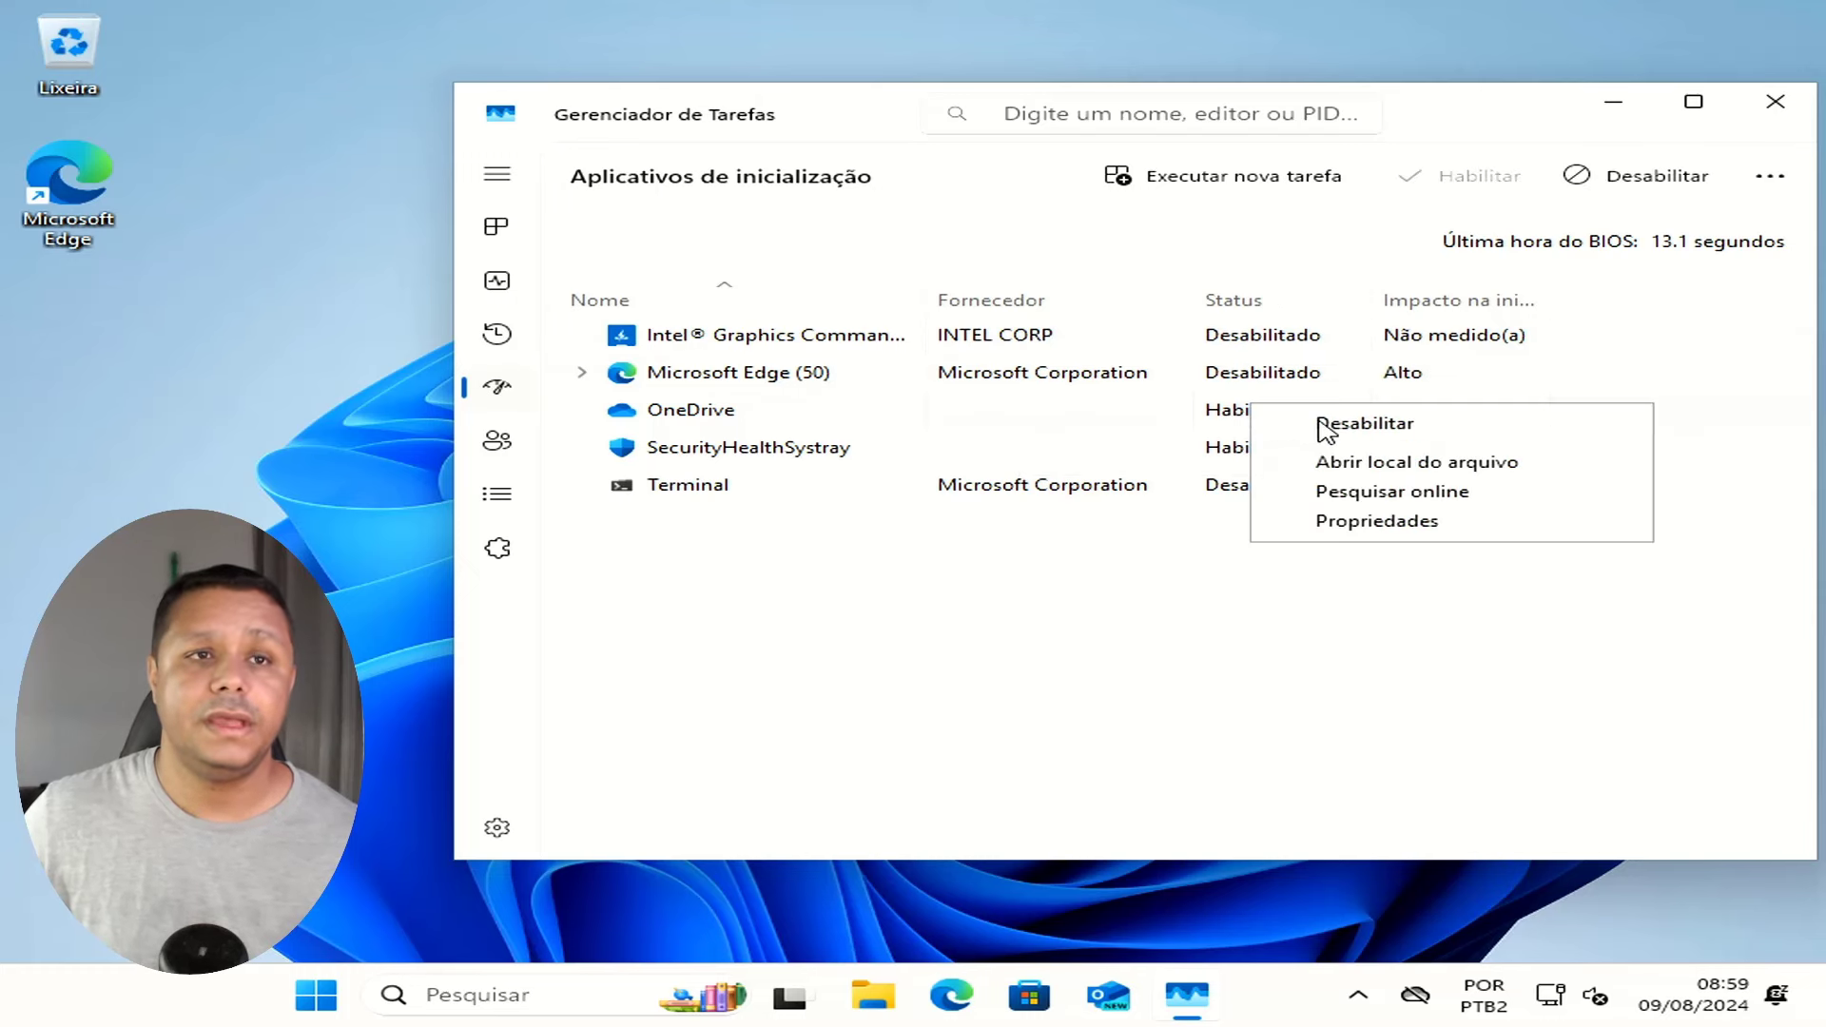
pyautogui.click(1323, 424)
# Examine the performance readings for the CPU, Disco 1 (C: D:) and memory, ending on the memory view.
pyautogui.click(498, 282)
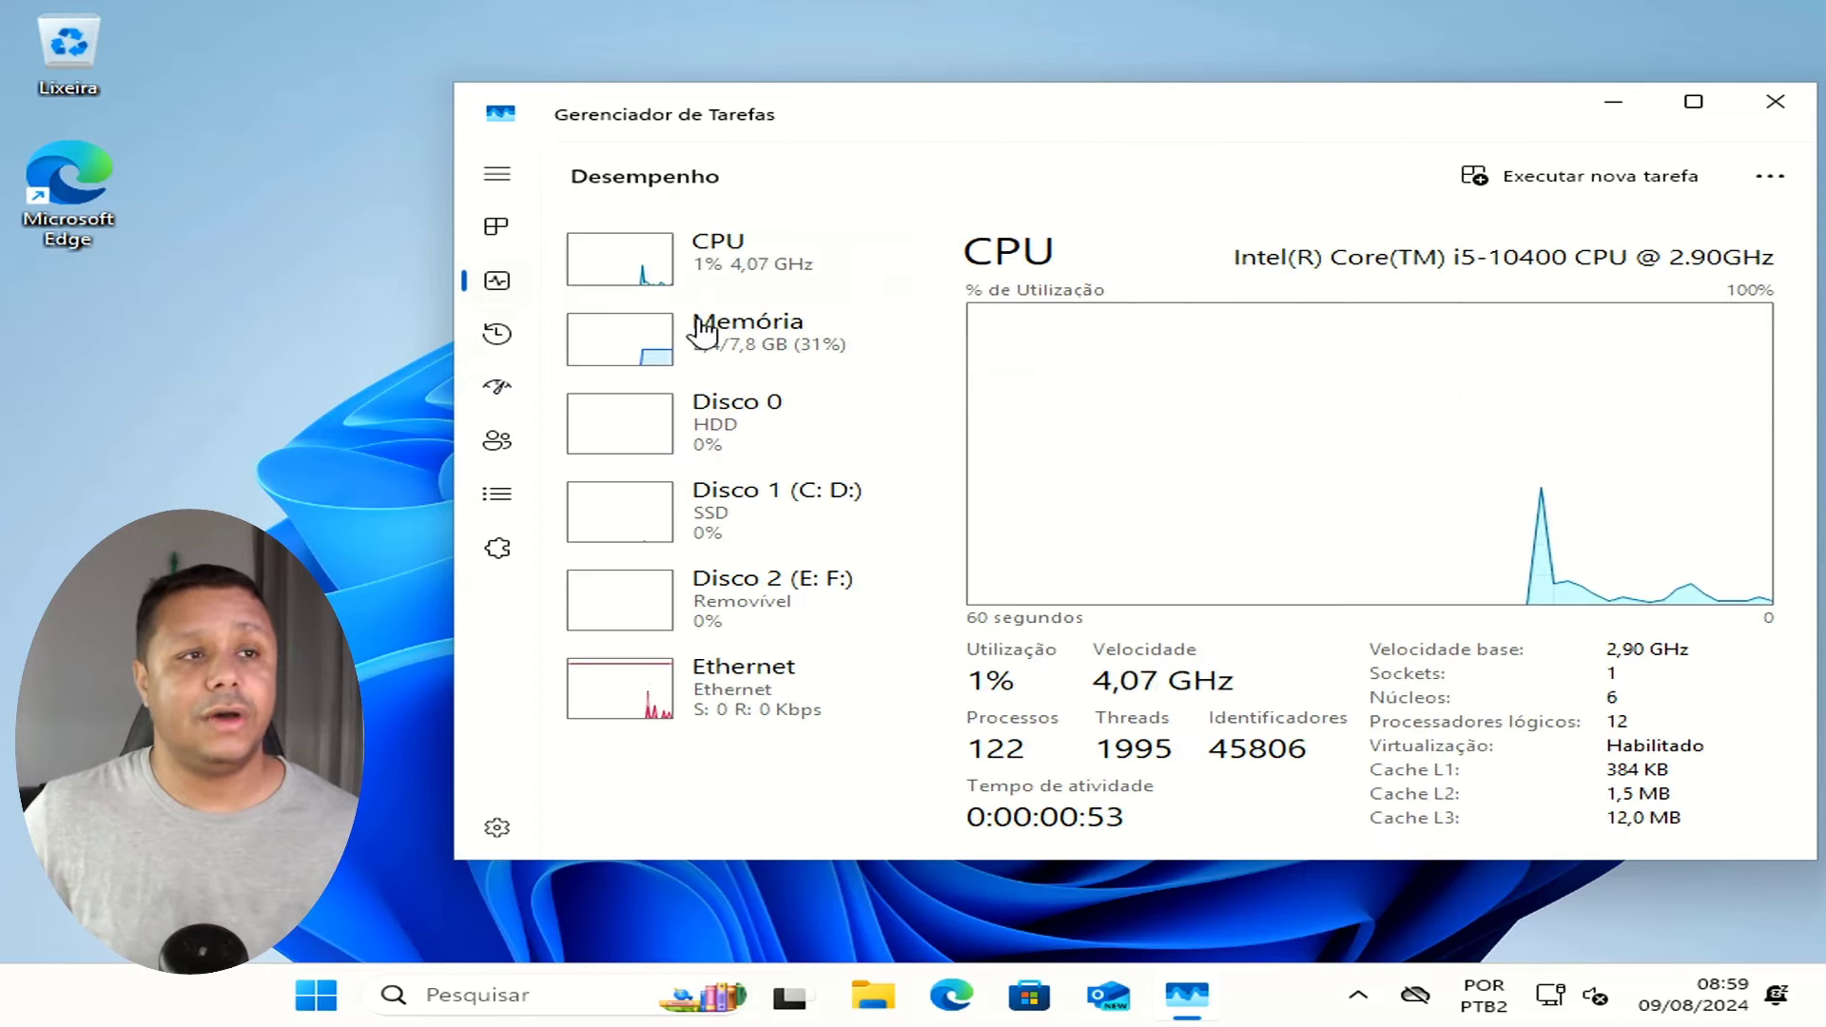
pyautogui.click(738, 342)
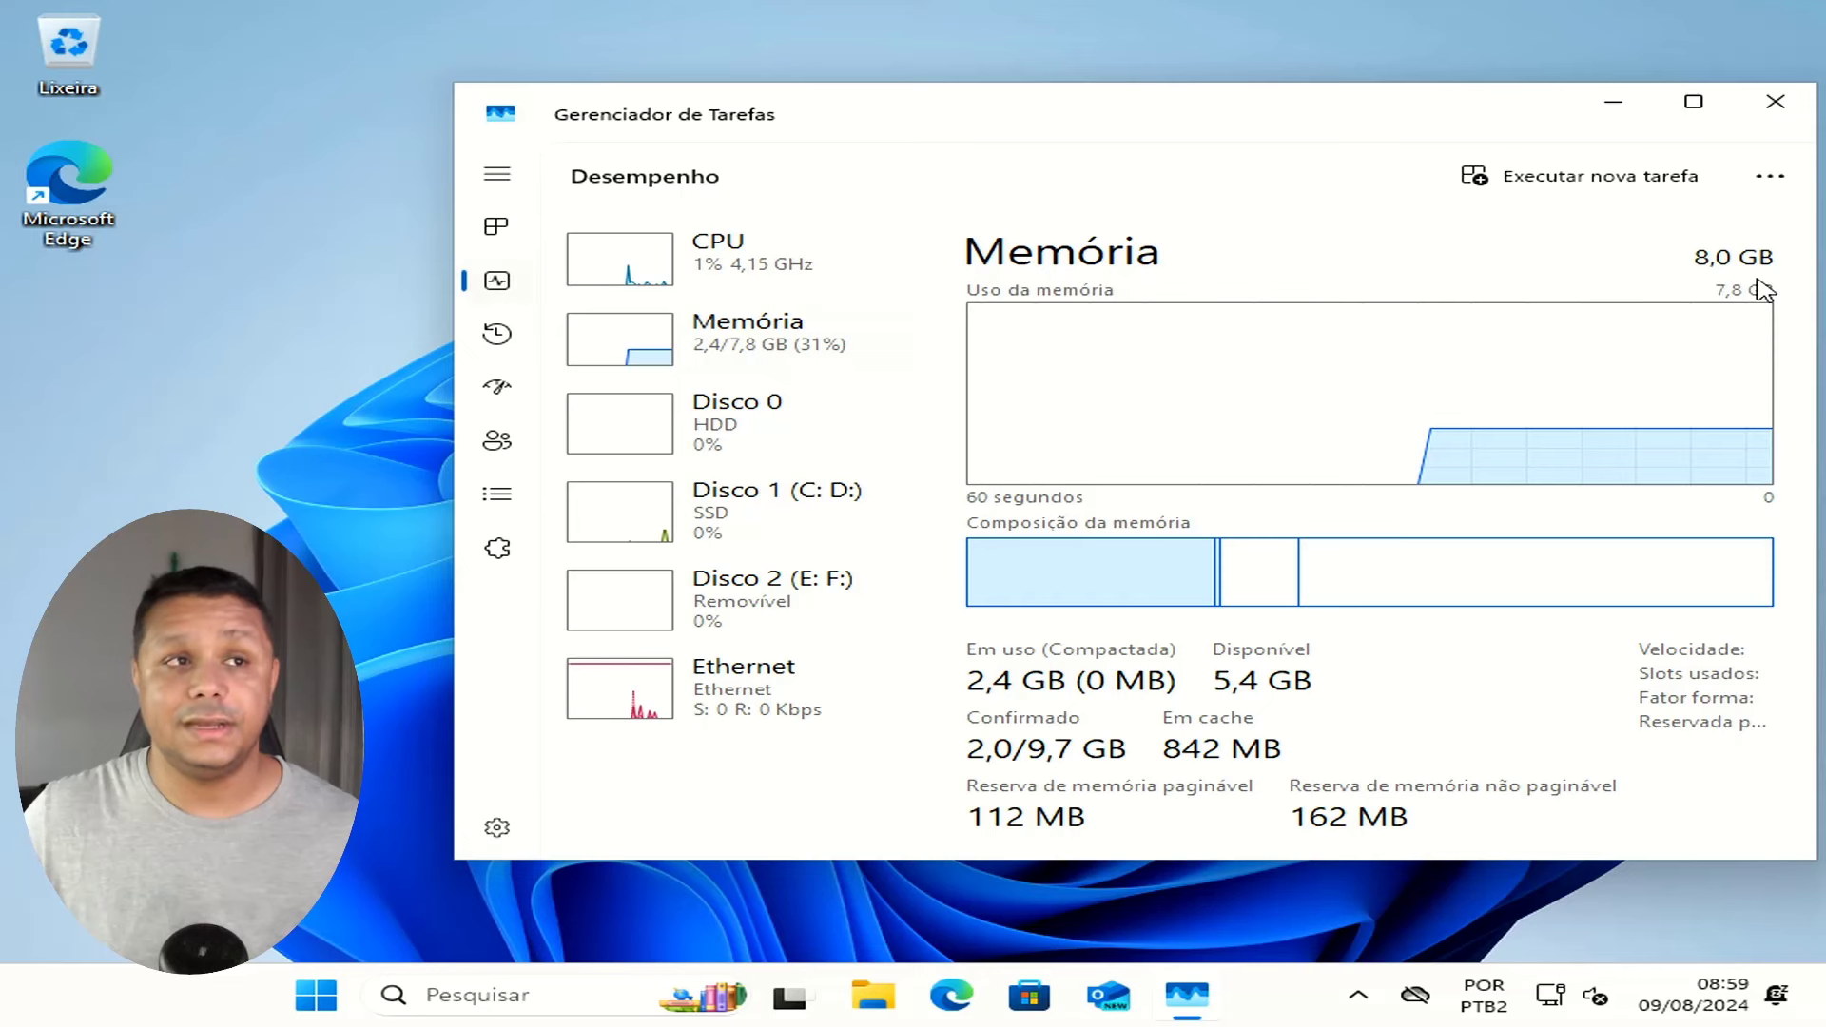
pyautogui.click(760, 269)
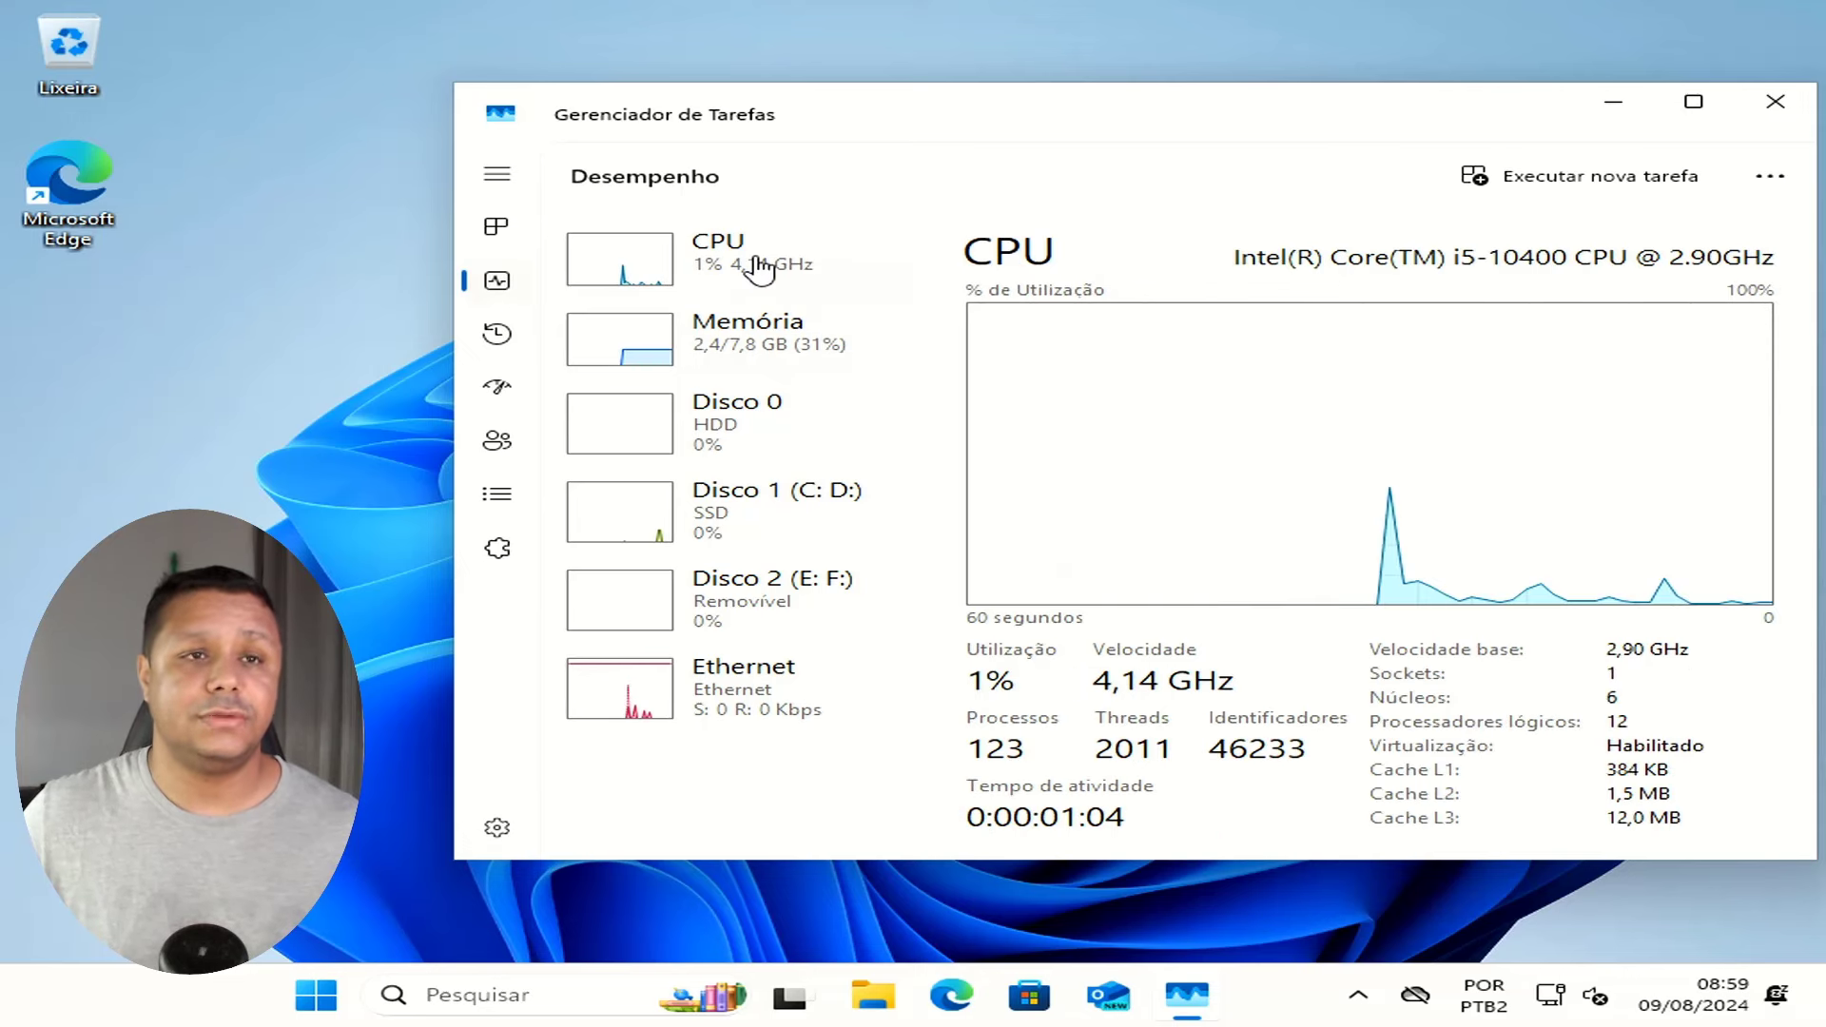
pyautogui.click(752, 504)
pyautogui.click(758, 362)
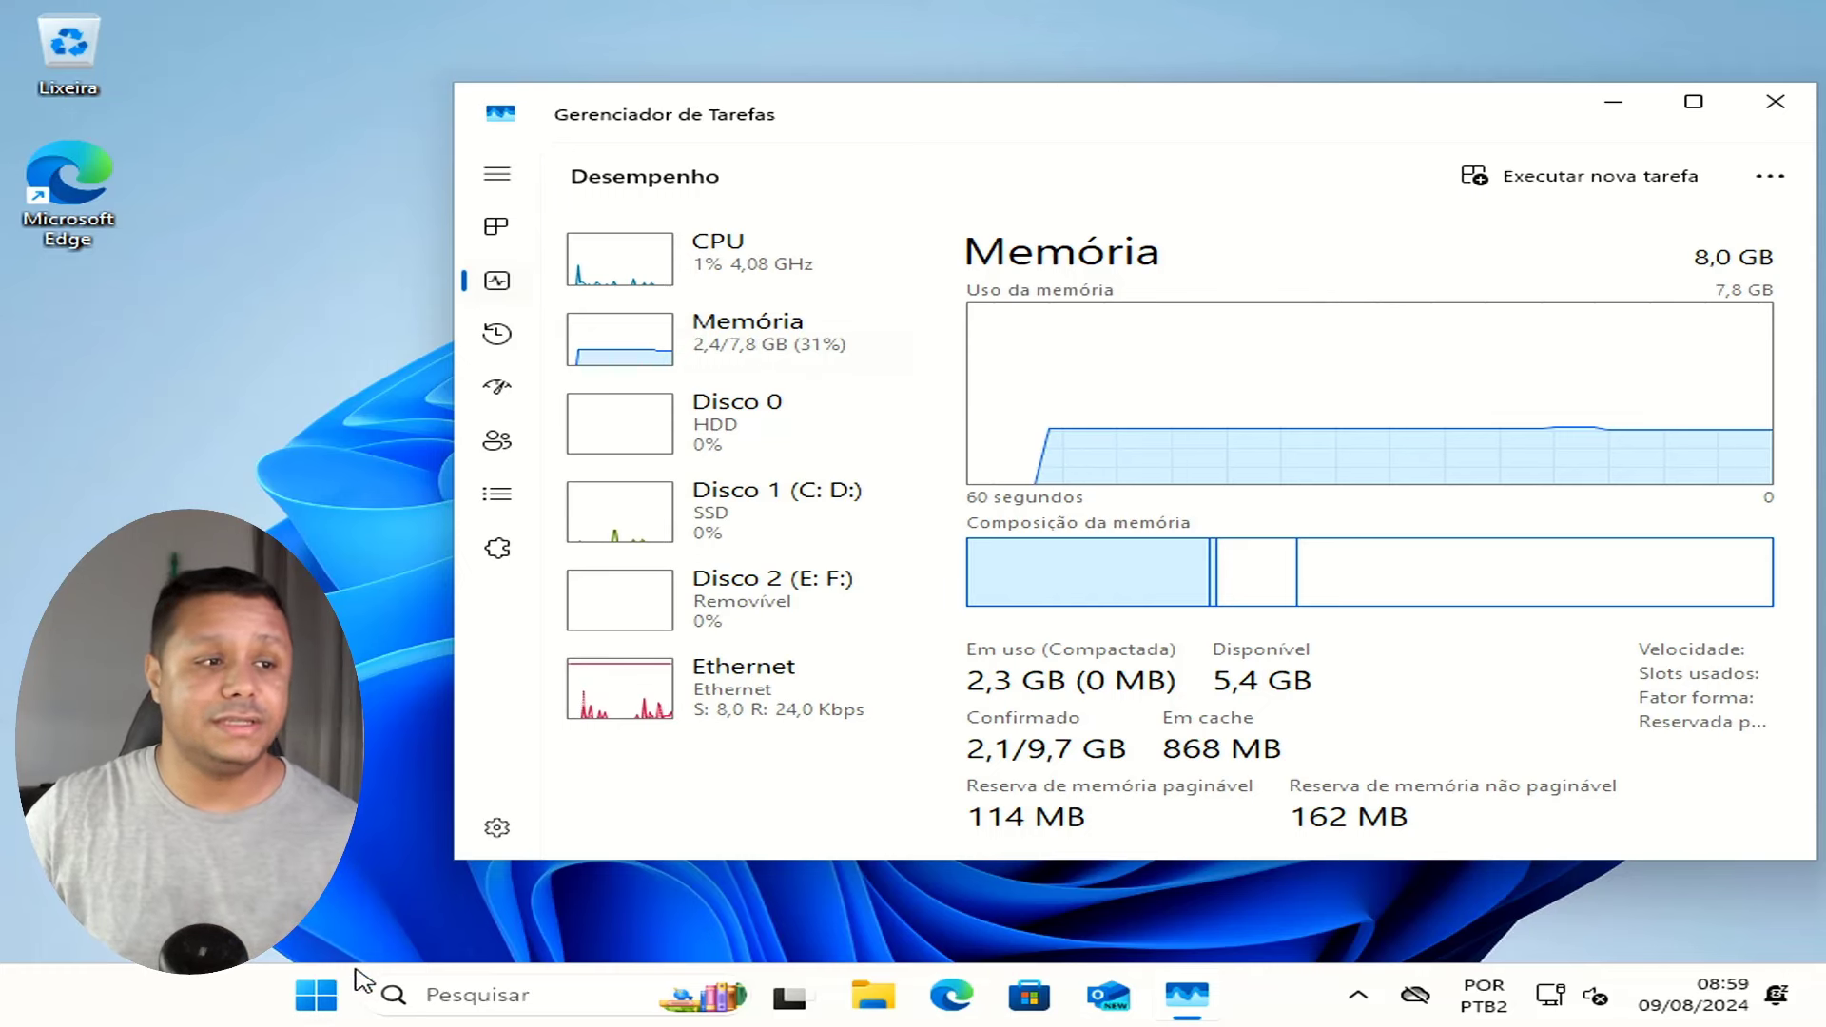
# Restart the computer and choose Windows 11 Pro as the image to install in Windows setup.
pyautogui.rightClick(315, 994)
pyautogui.moveTo(447, 879)
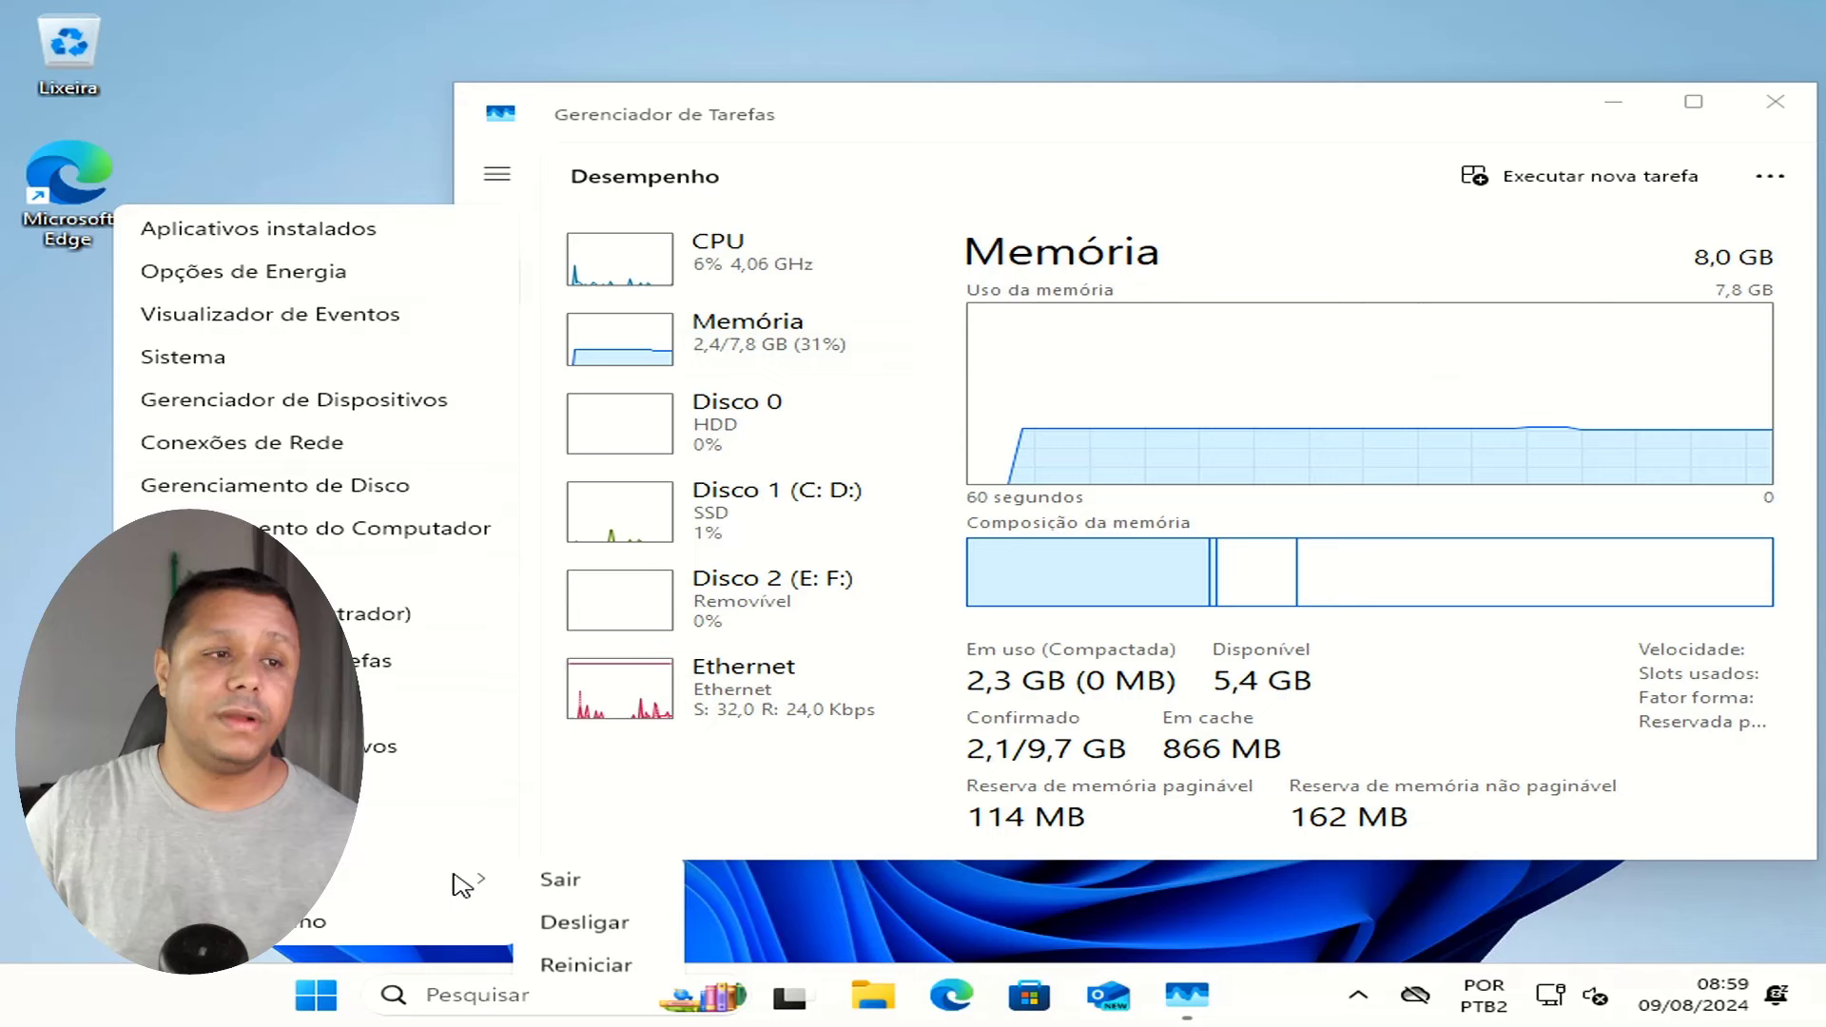
pyautogui.click(605, 963)
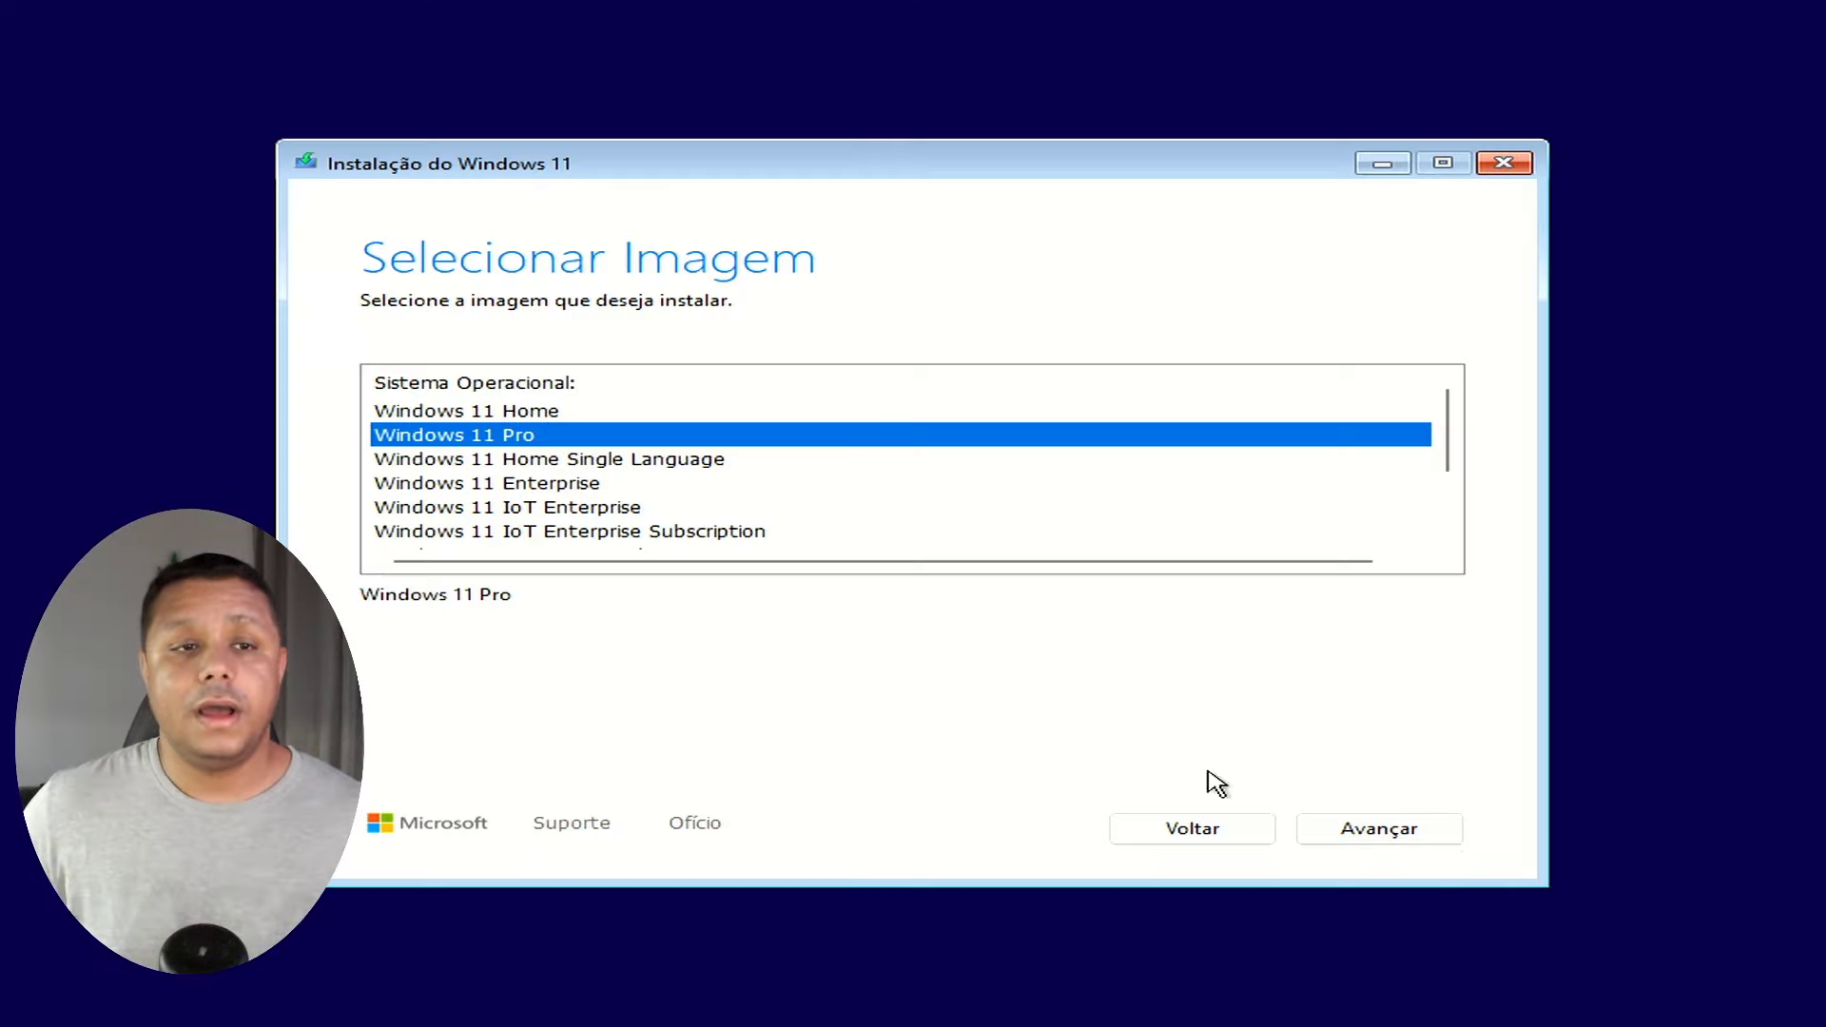
pyautogui.click(1434, 839)
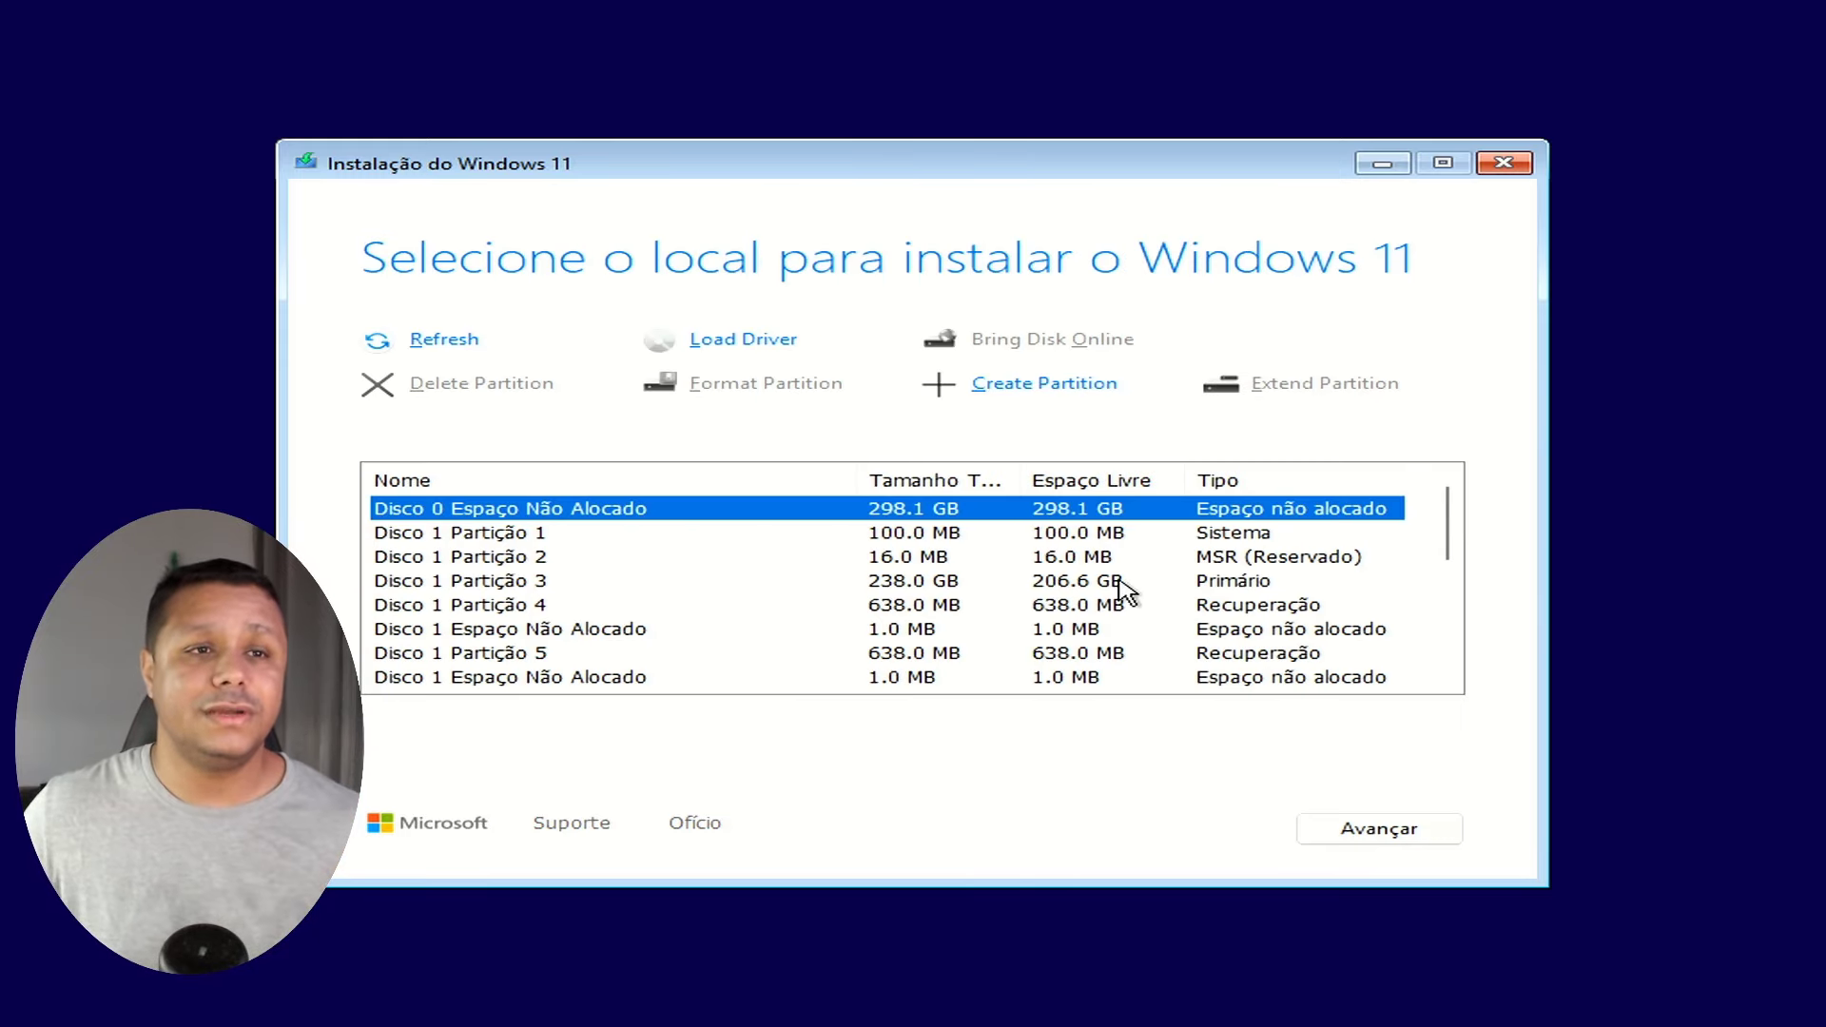
# Delete the 238.0 GB primary partition on Disco 1 and install Windows in the freed unallocated space.
pyautogui.click(1096, 582)
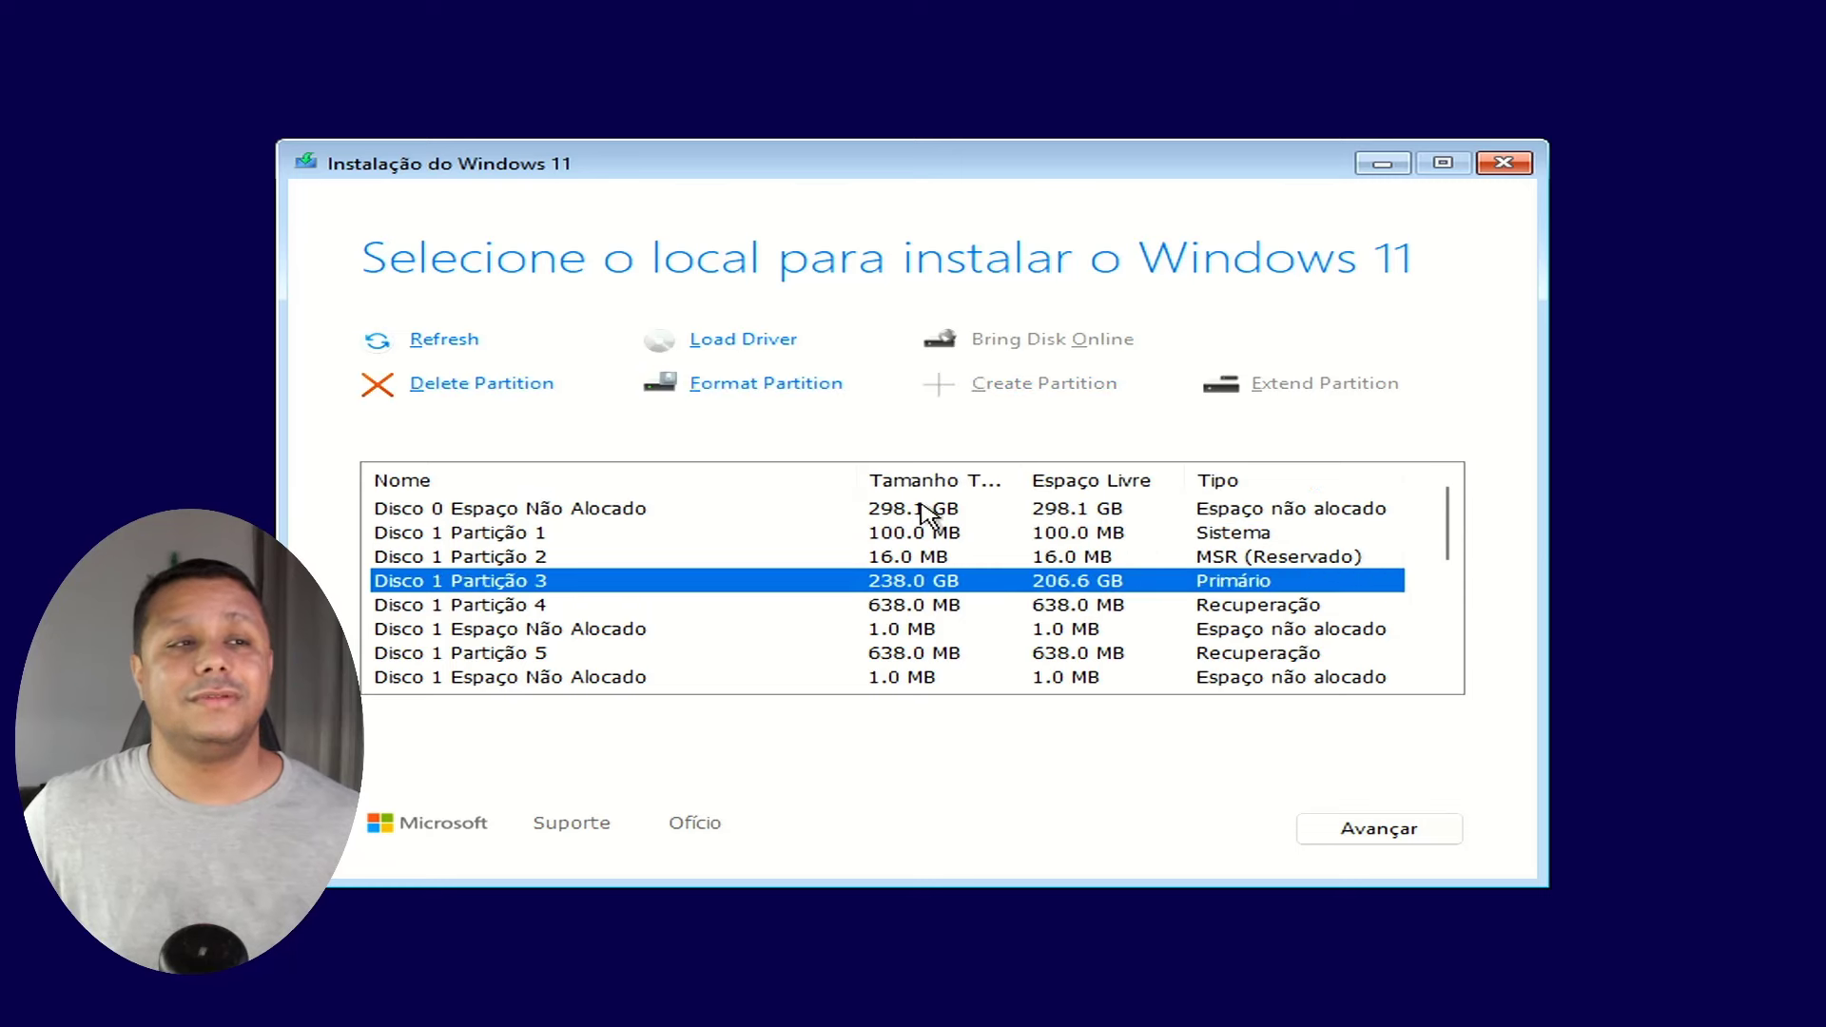
pyautogui.click(518, 385)
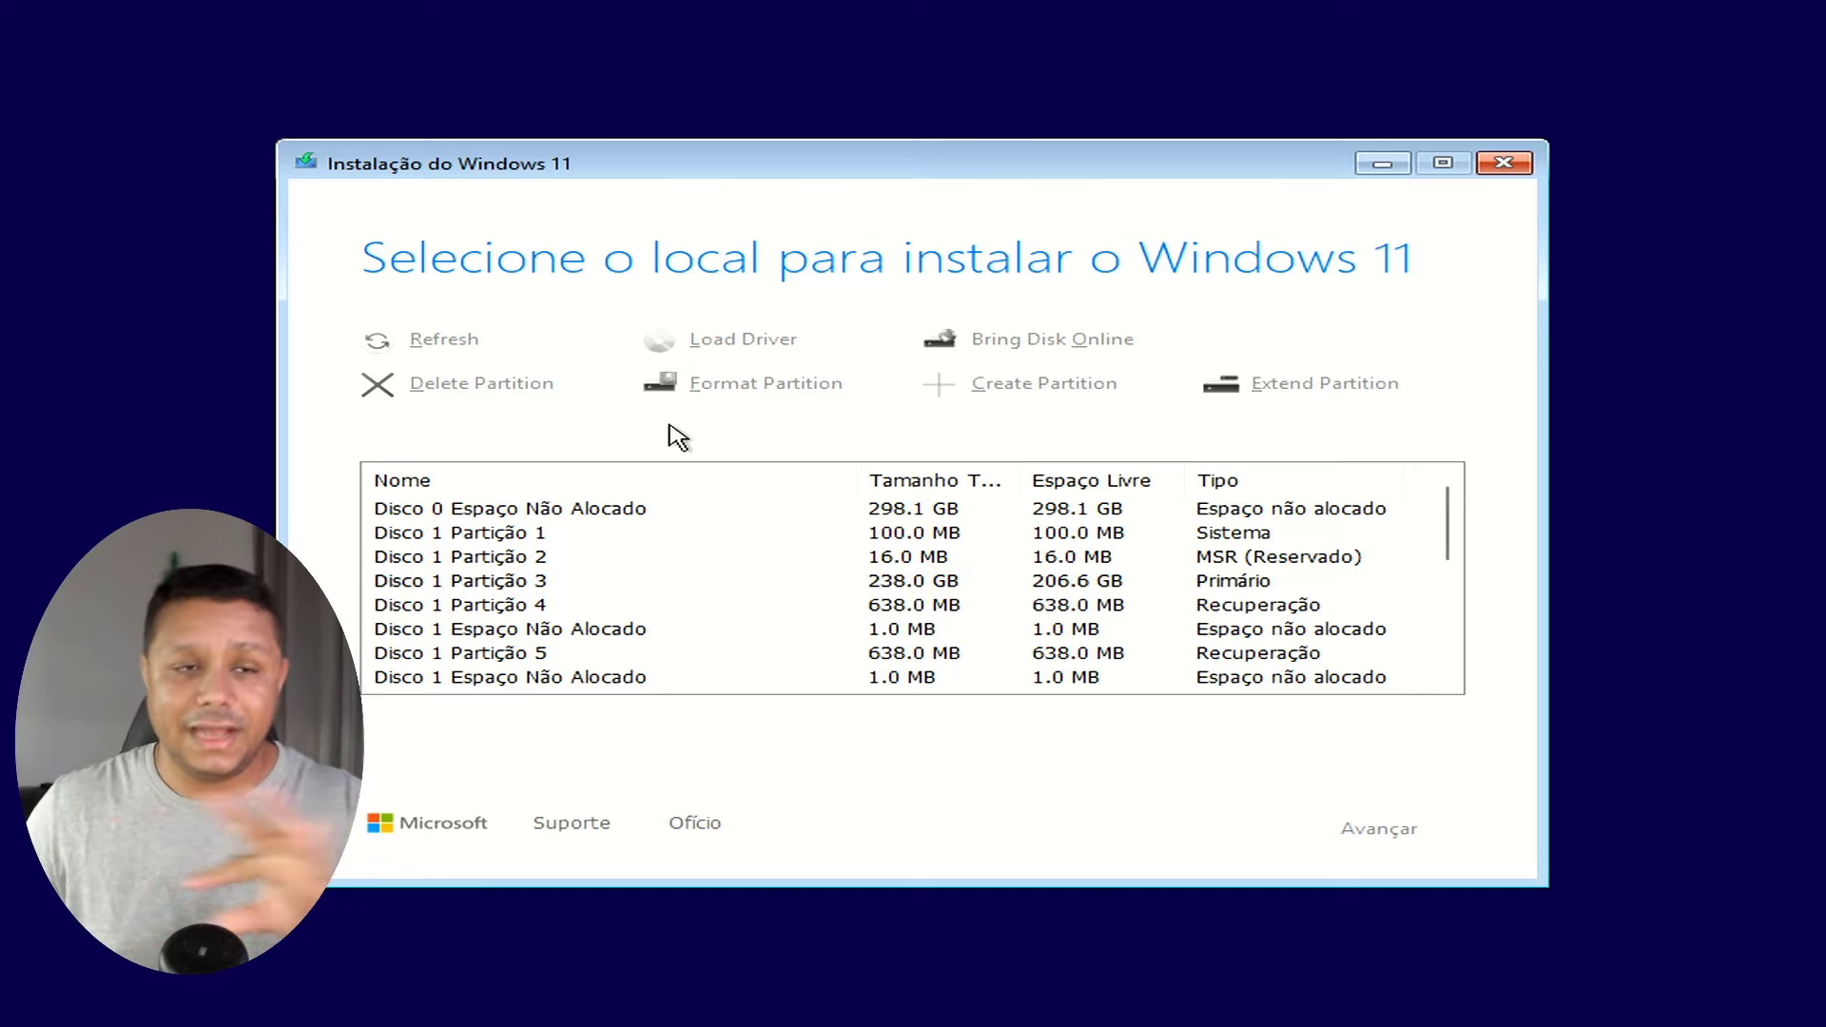
pyautogui.click(941, 584)
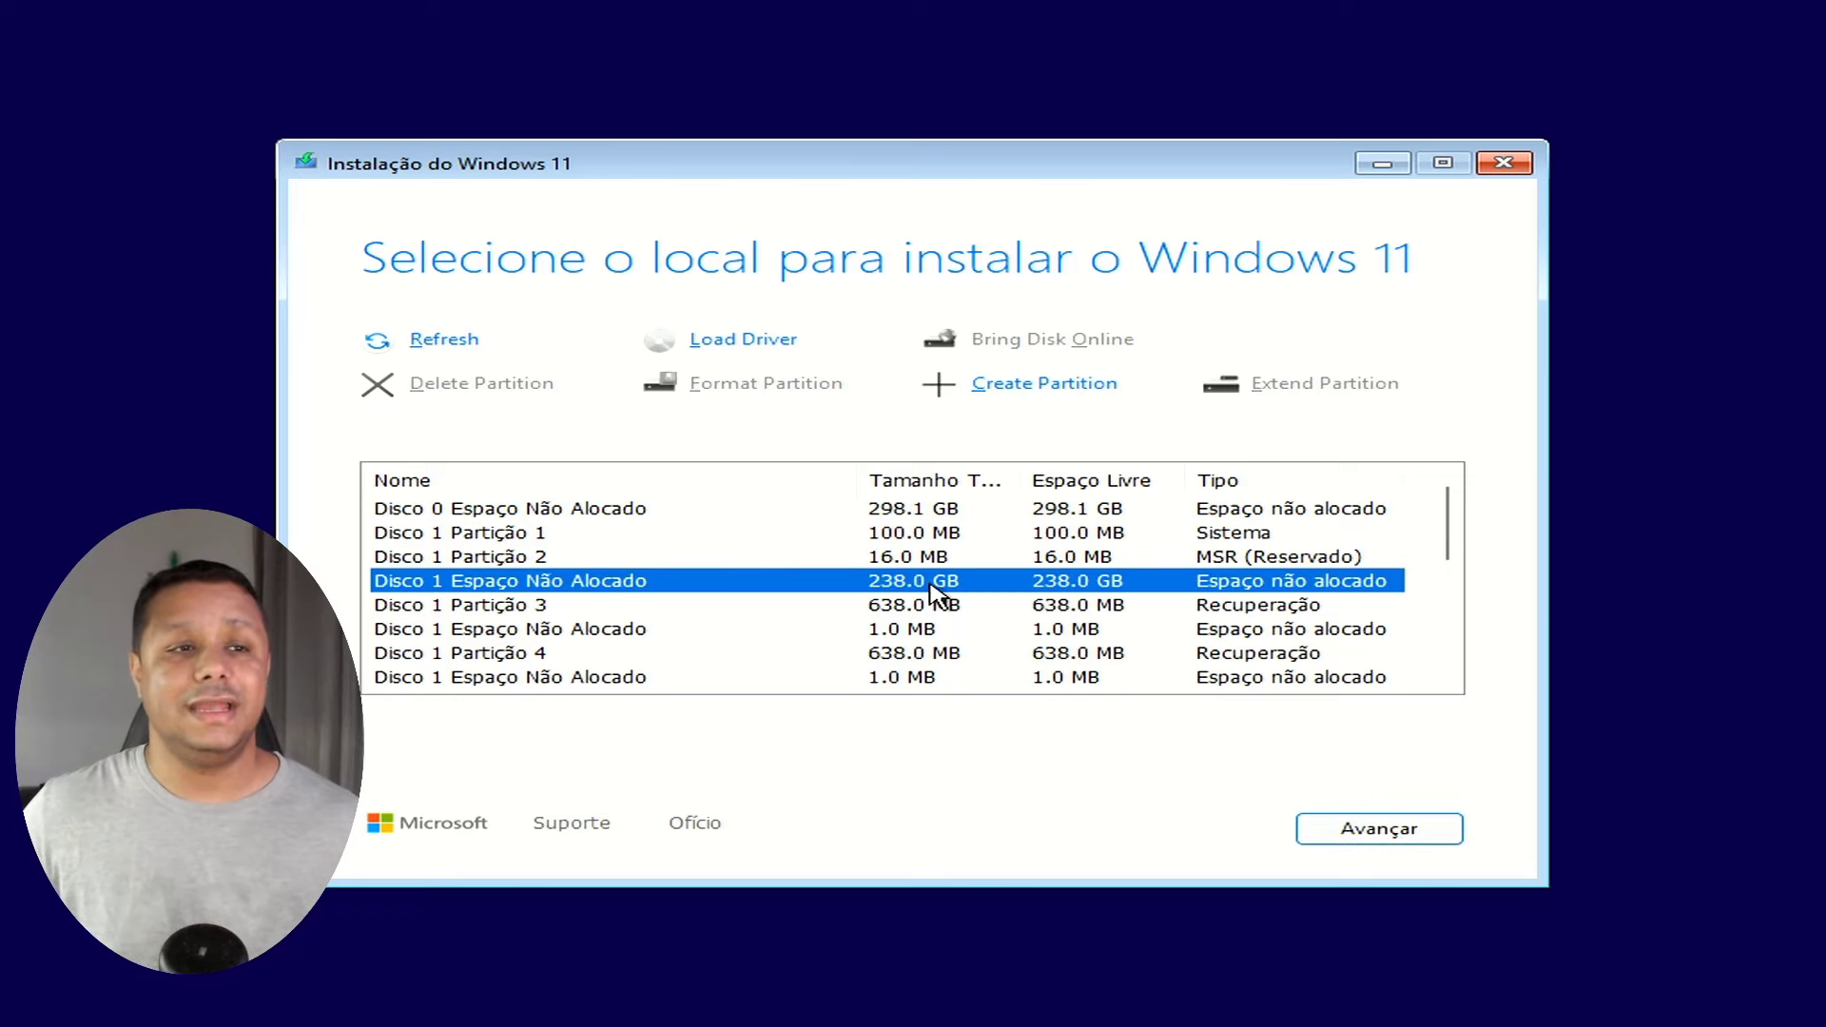
pyautogui.click(1369, 835)
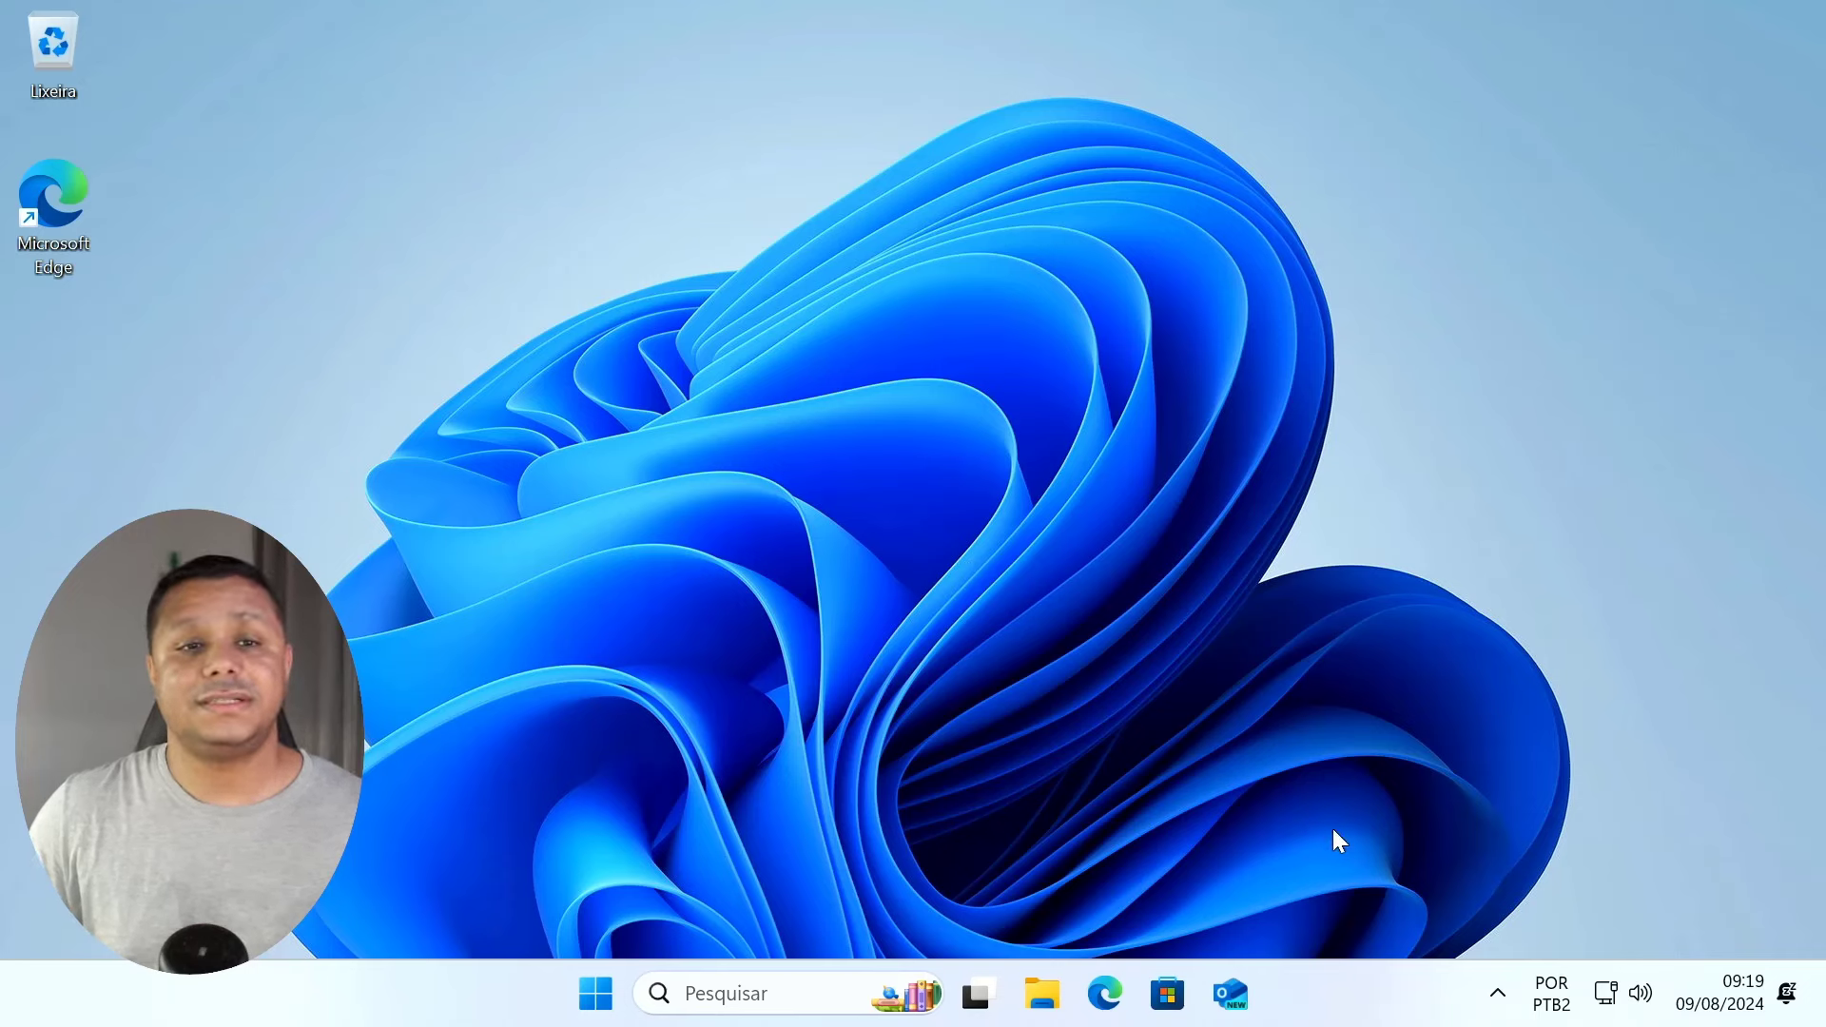
# Check the hidden tray icons, open Task Manager and inspect OneDrive's entry in the startup apps list.
pyautogui.click(1494, 1010)
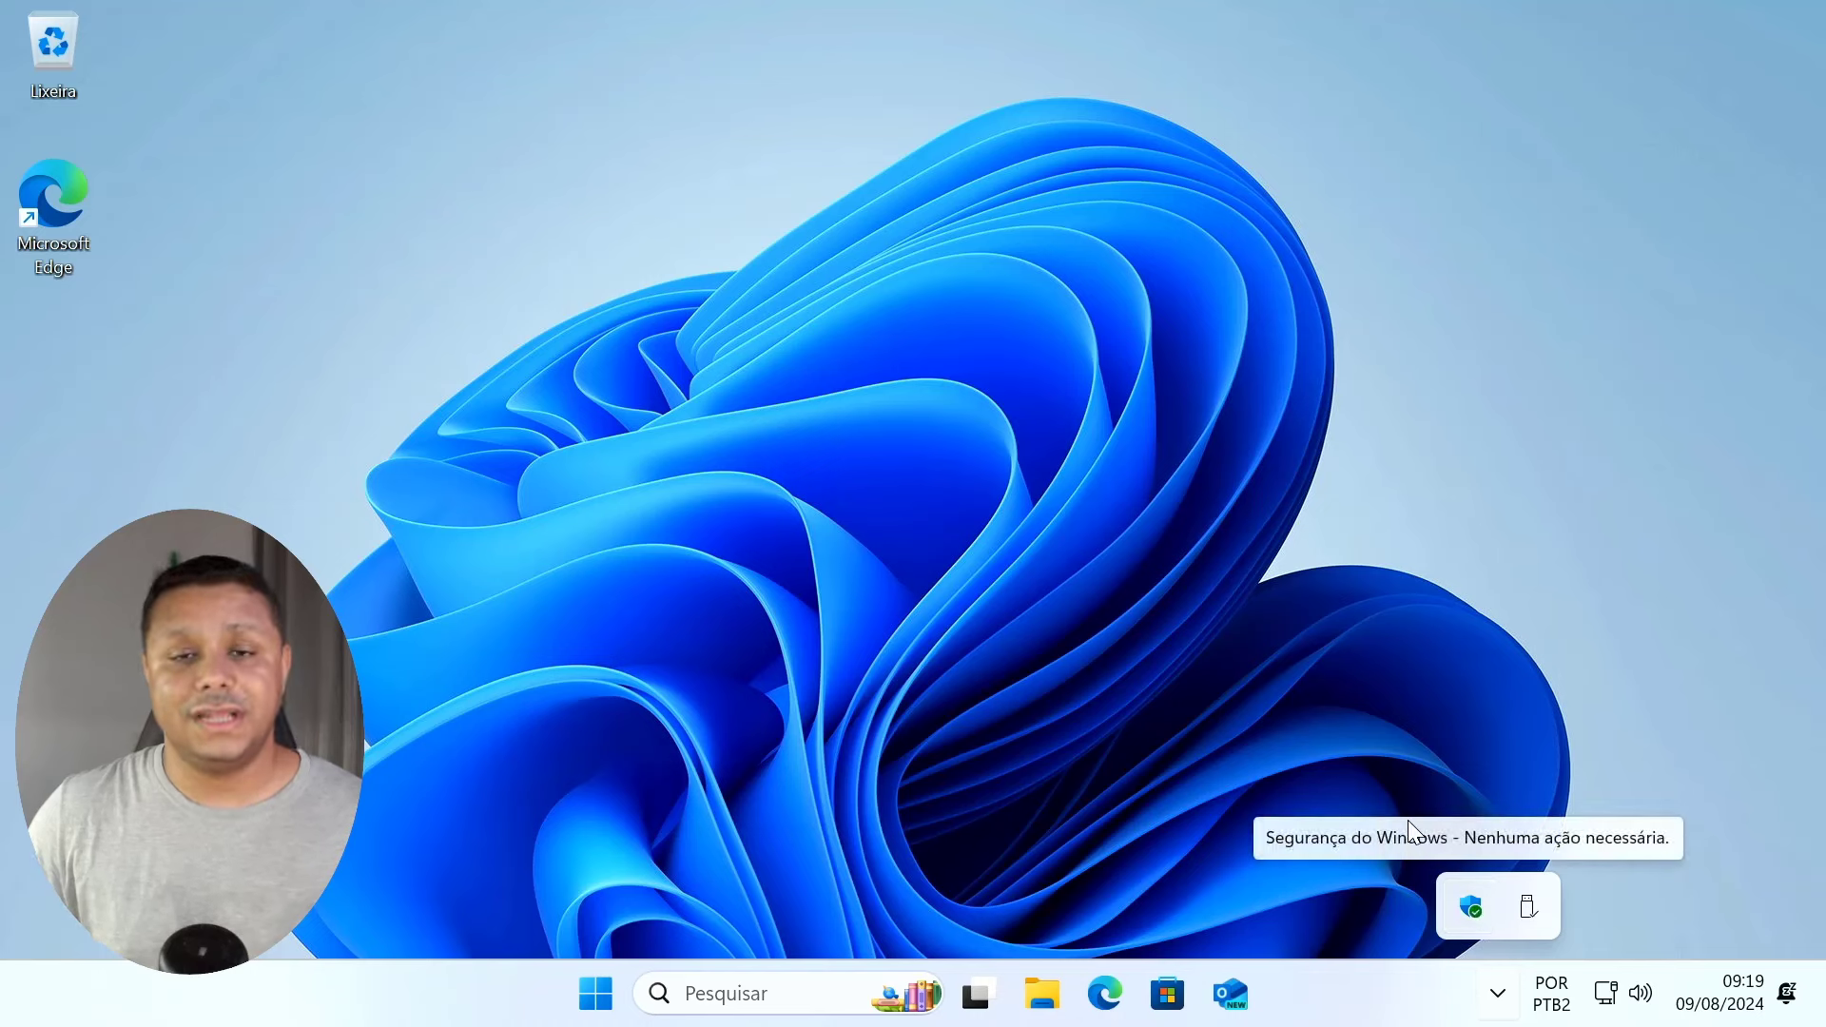
pyautogui.rightClick(1348, 1003)
pyautogui.click(1396, 873)
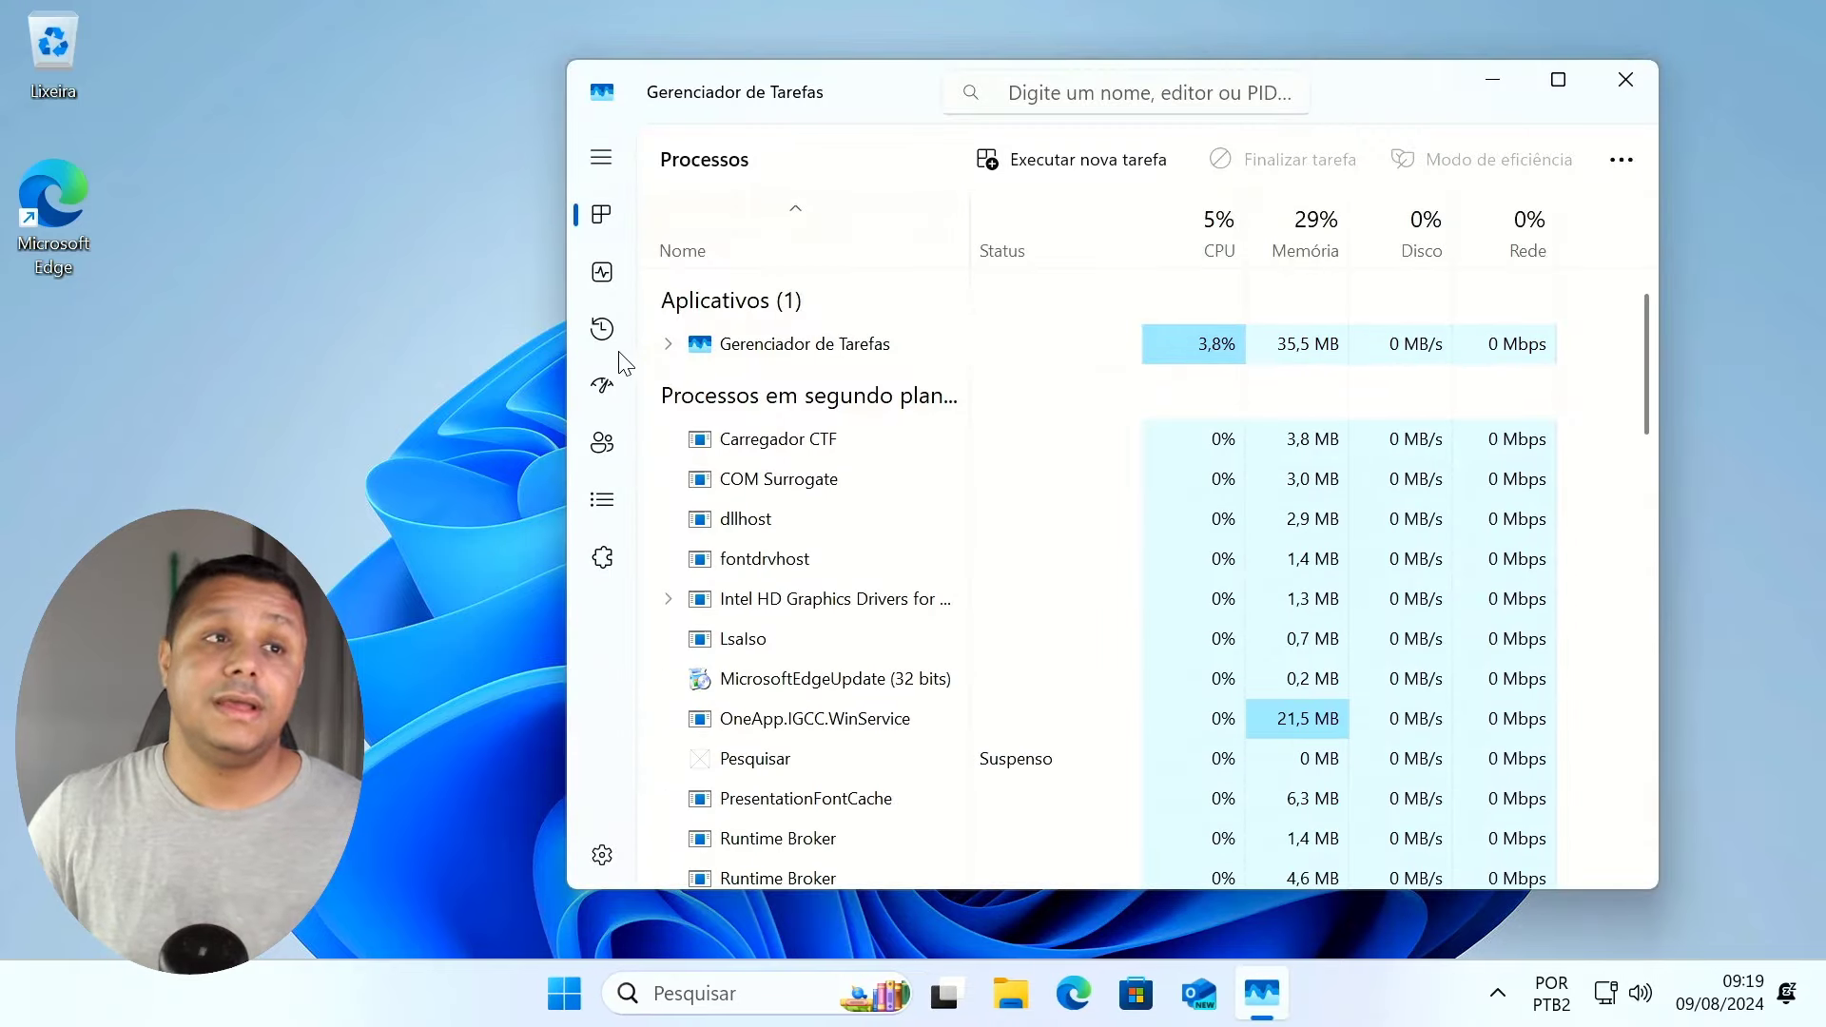
pyautogui.click(601, 385)
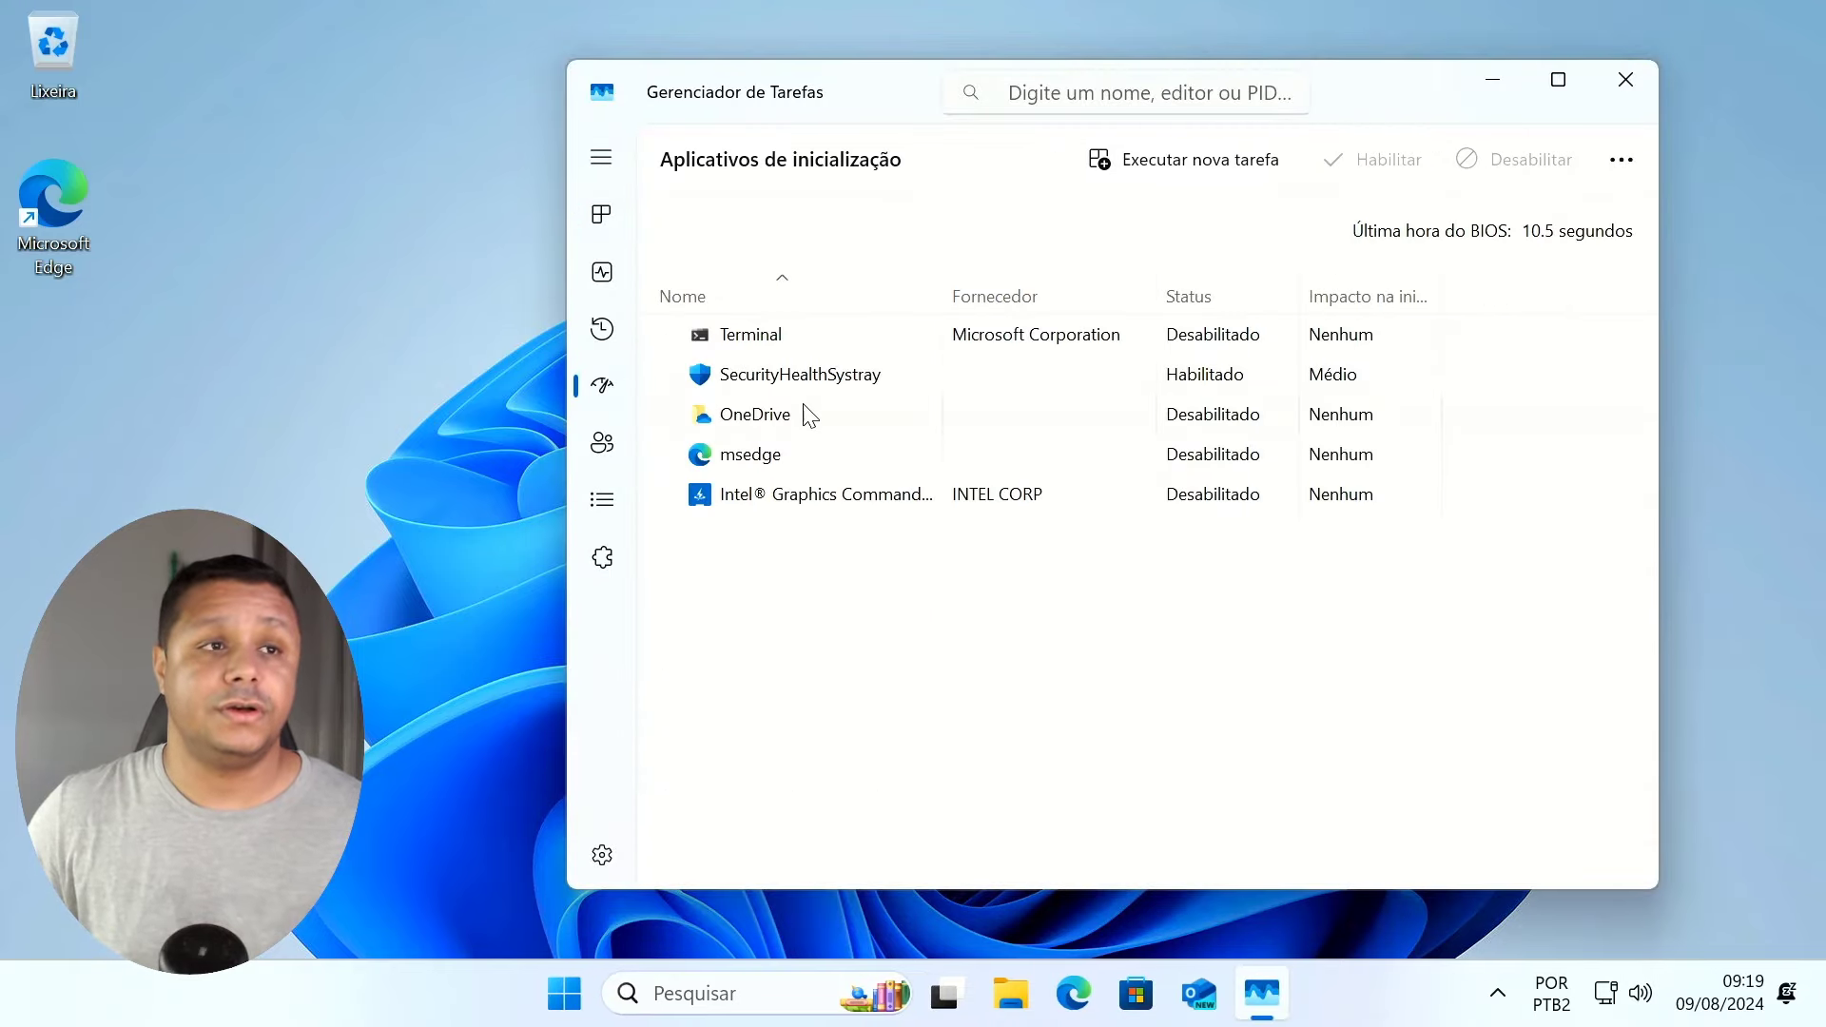
pyautogui.click(764, 416)
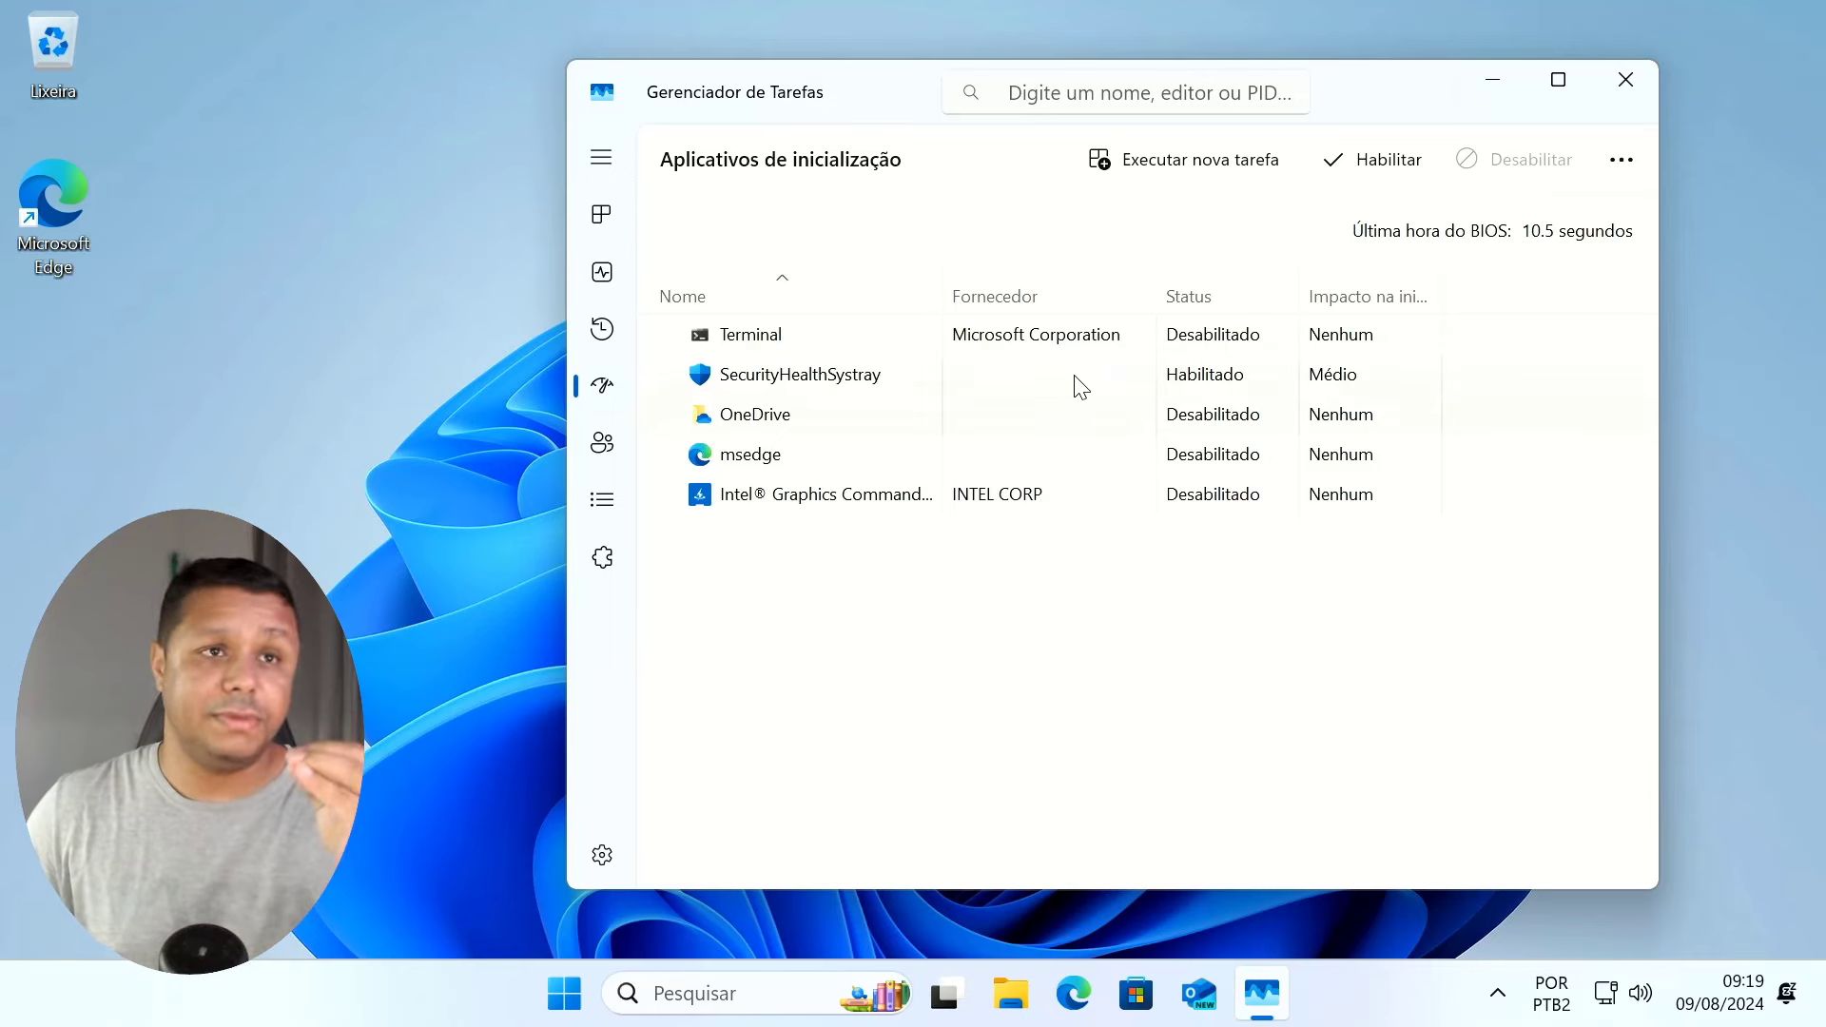
# Examine memory usage in Task Manager's performance view and take a brief look at the Start menu.
pyautogui.click(602, 272)
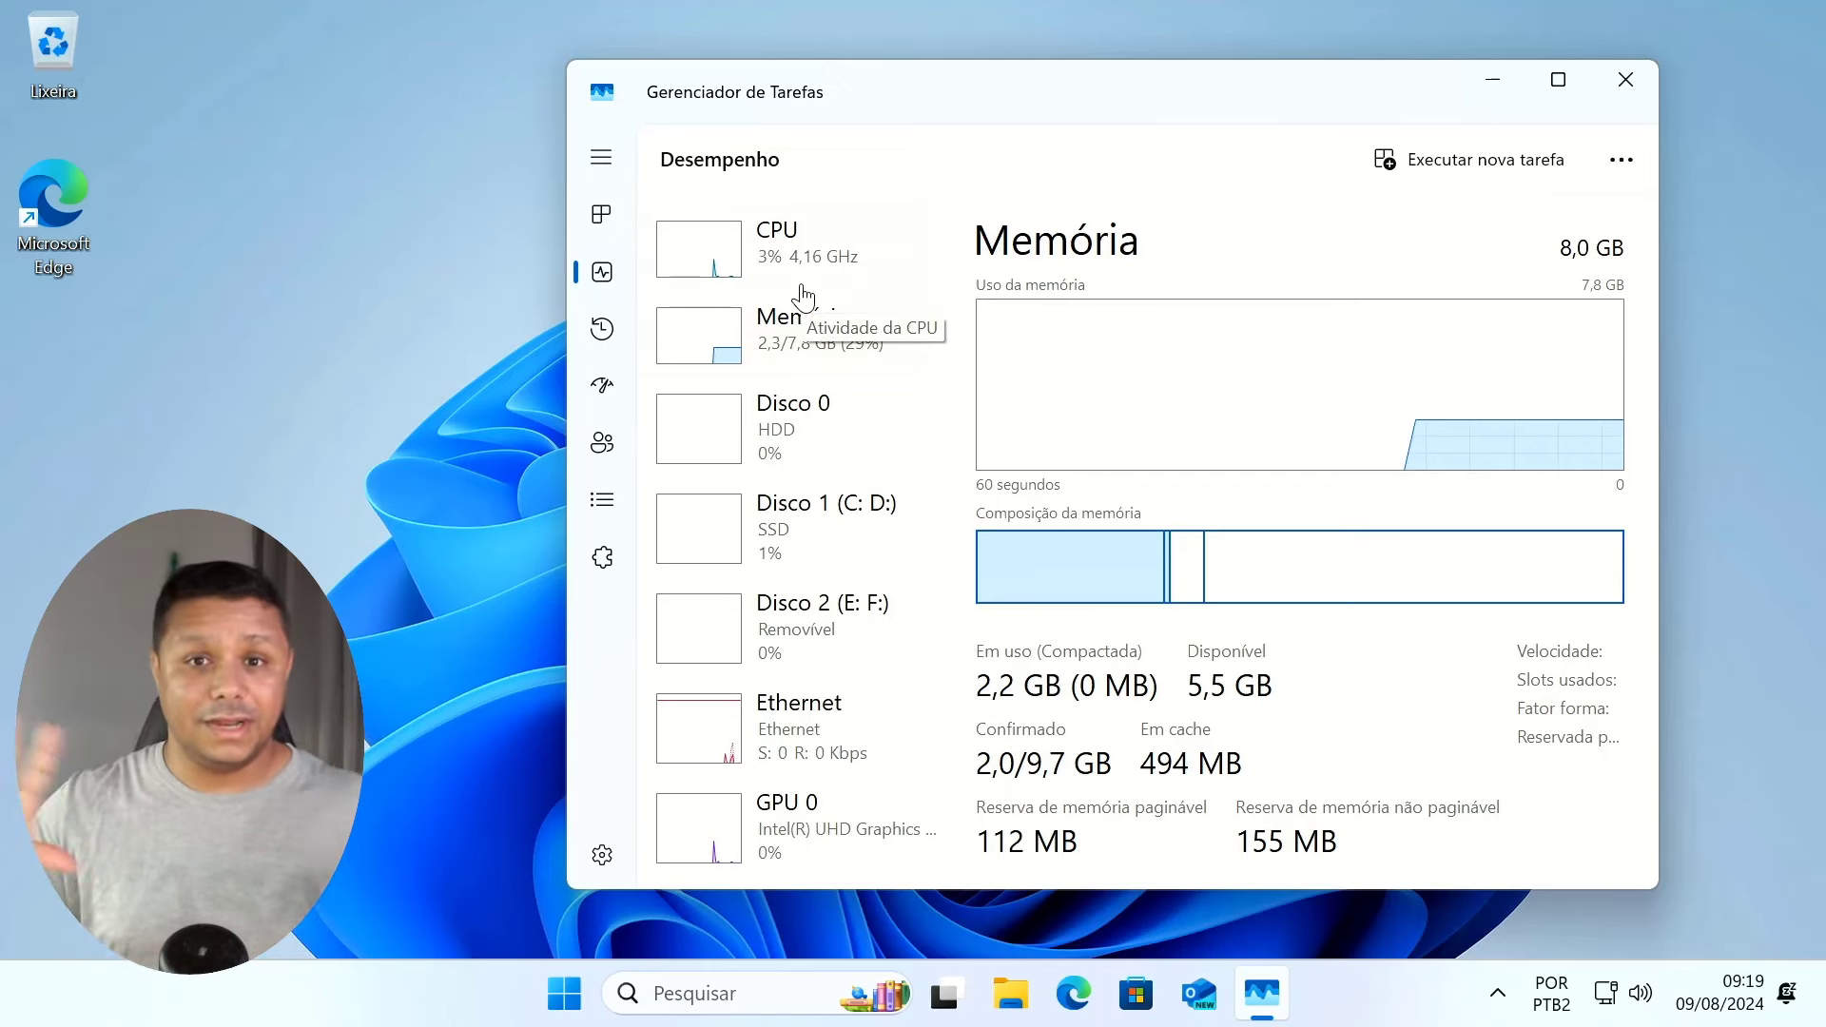
pyautogui.click(569, 997)
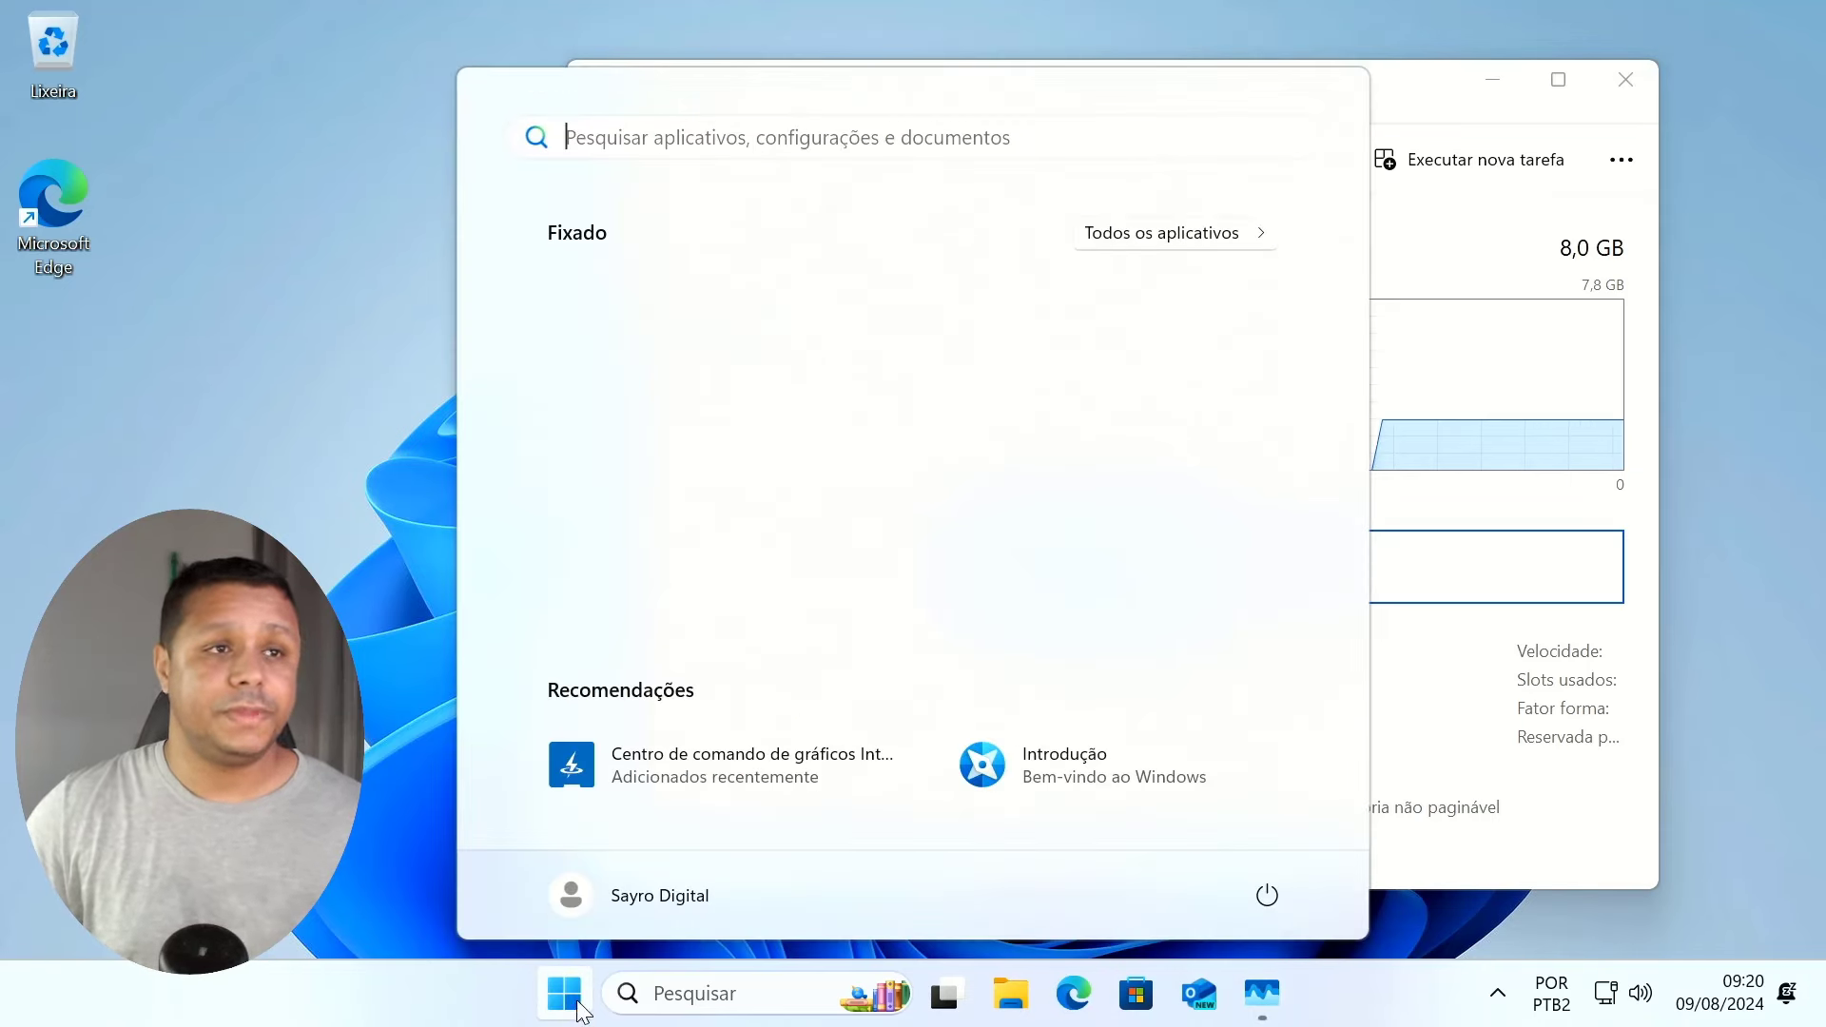
pyautogui.click(1427, 242)
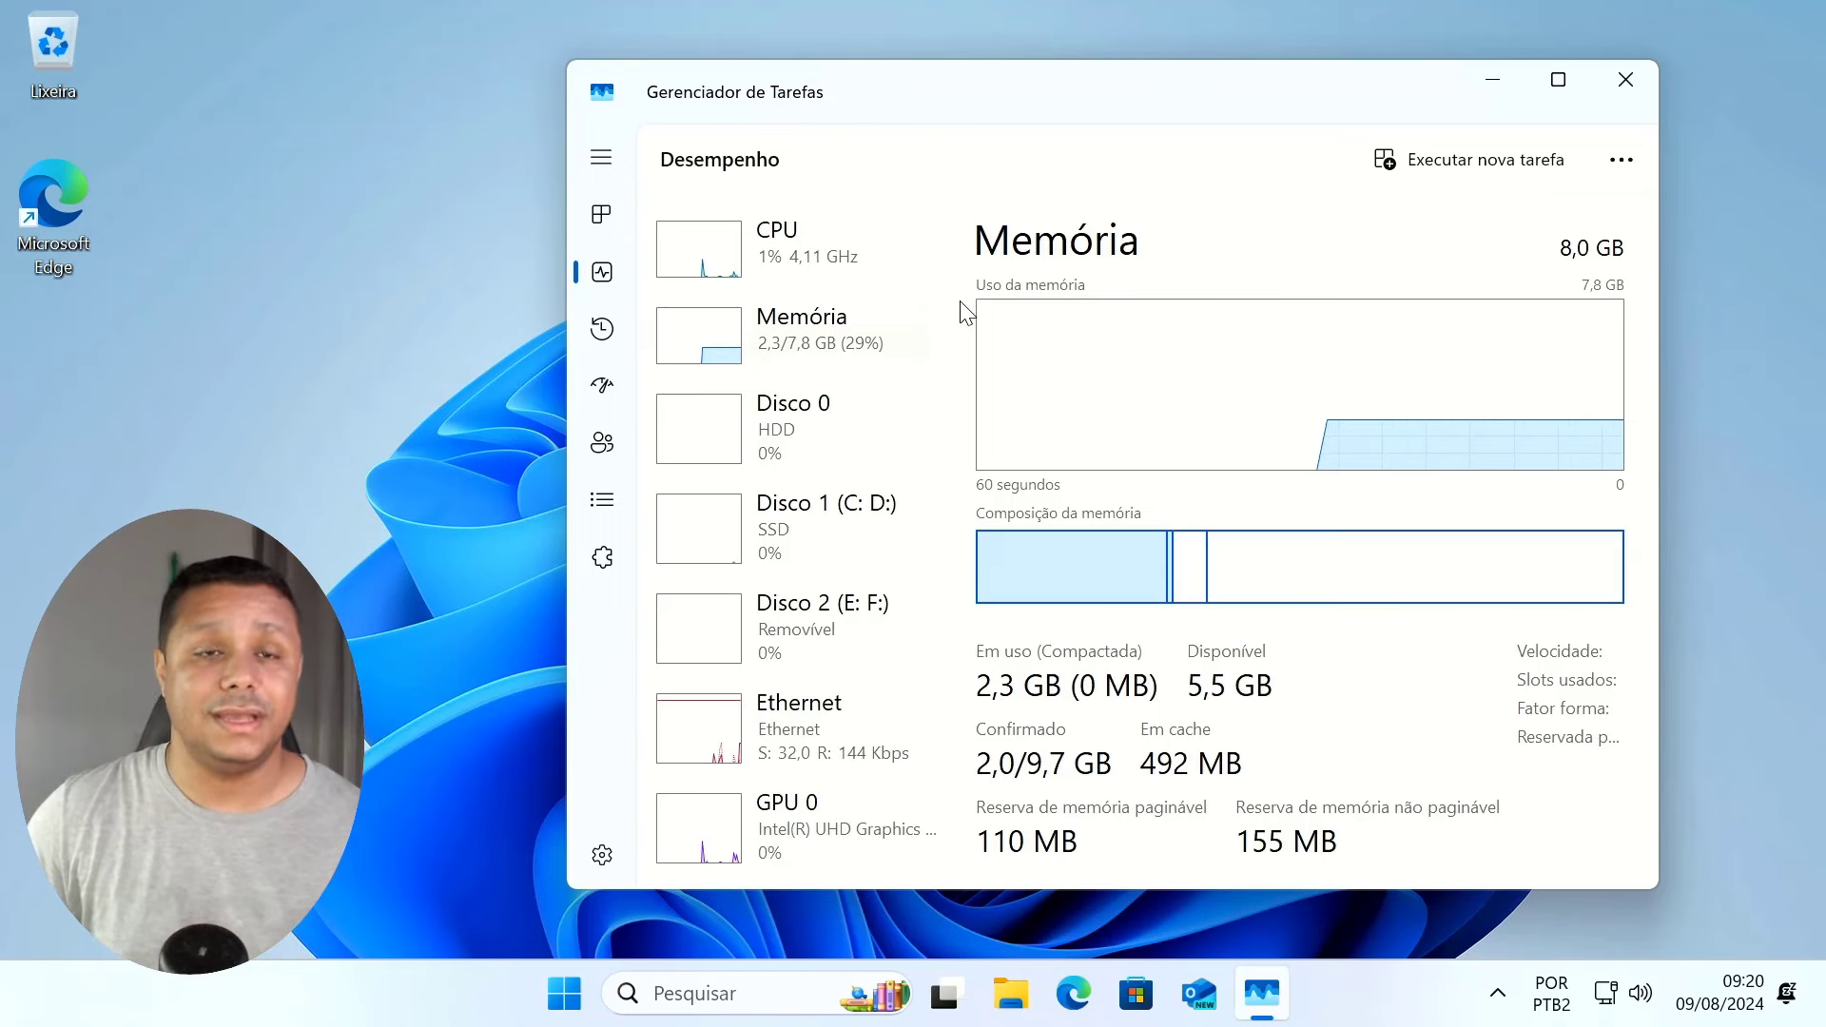
# Search Windows for "edito" to look for the group policy editor, and close the search.
pyautogui.click(754, 997)
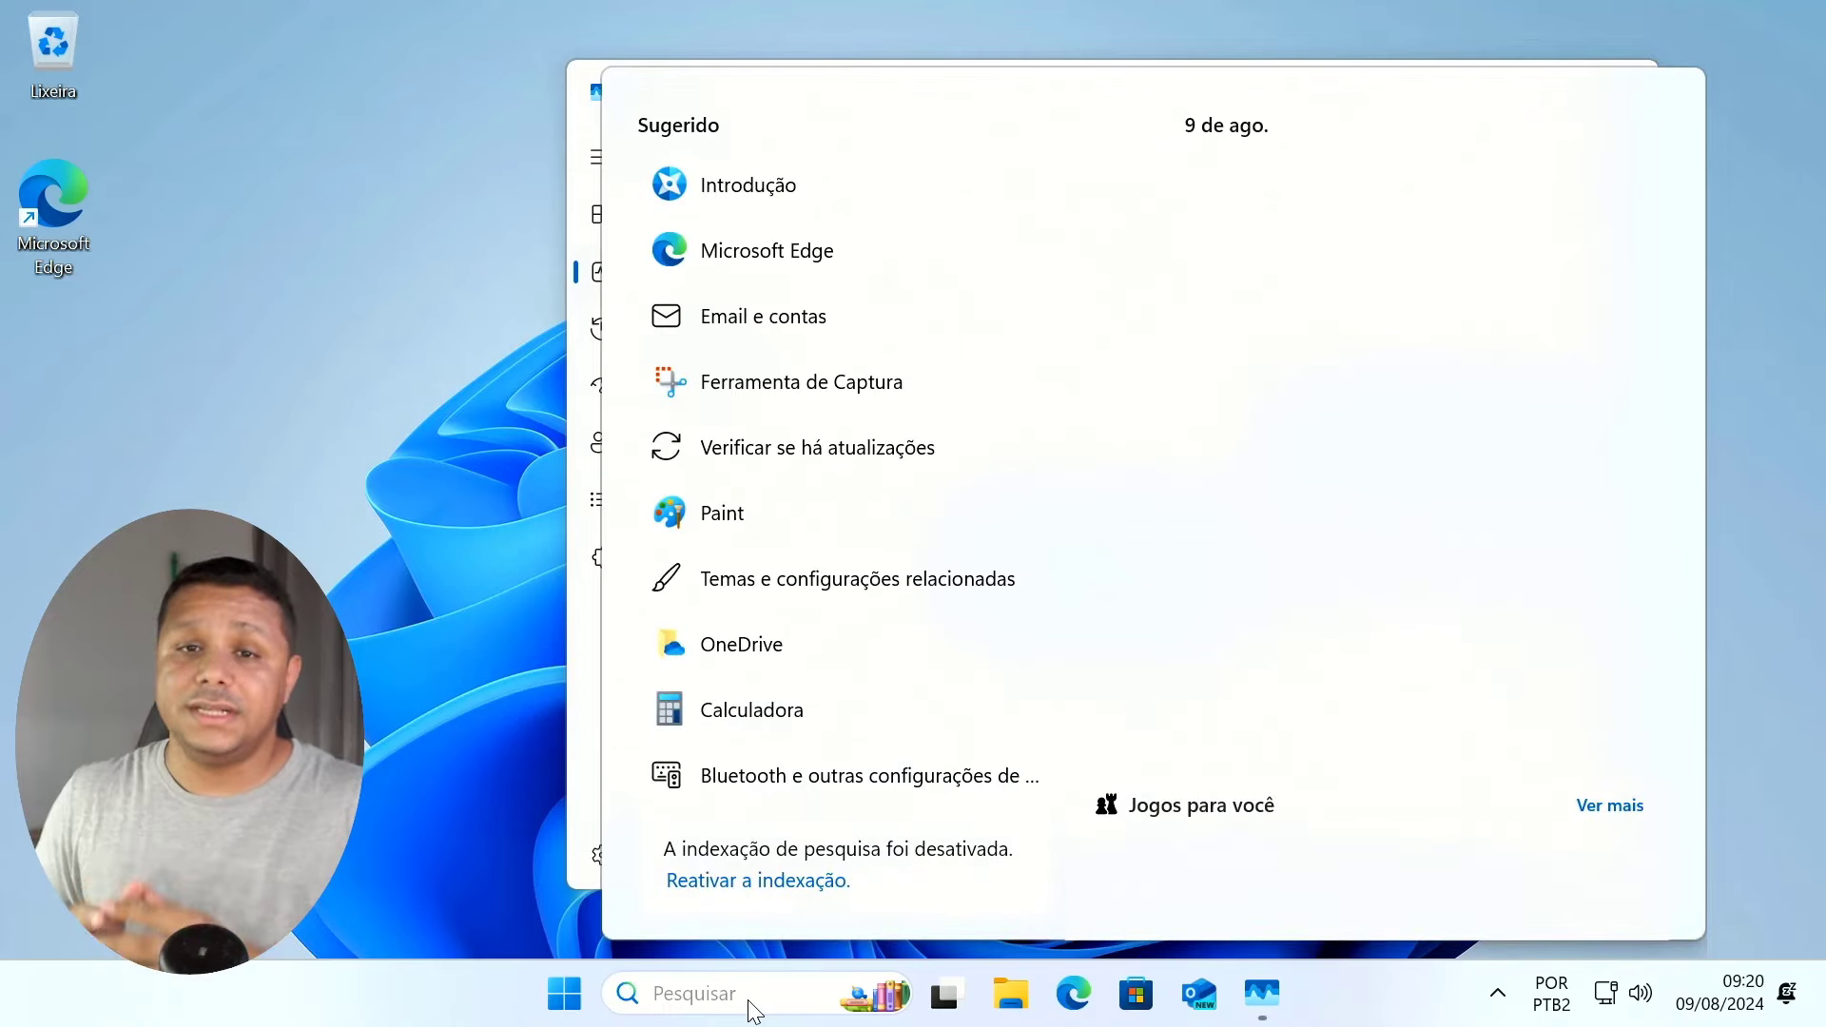
pyautogui.write('edito')
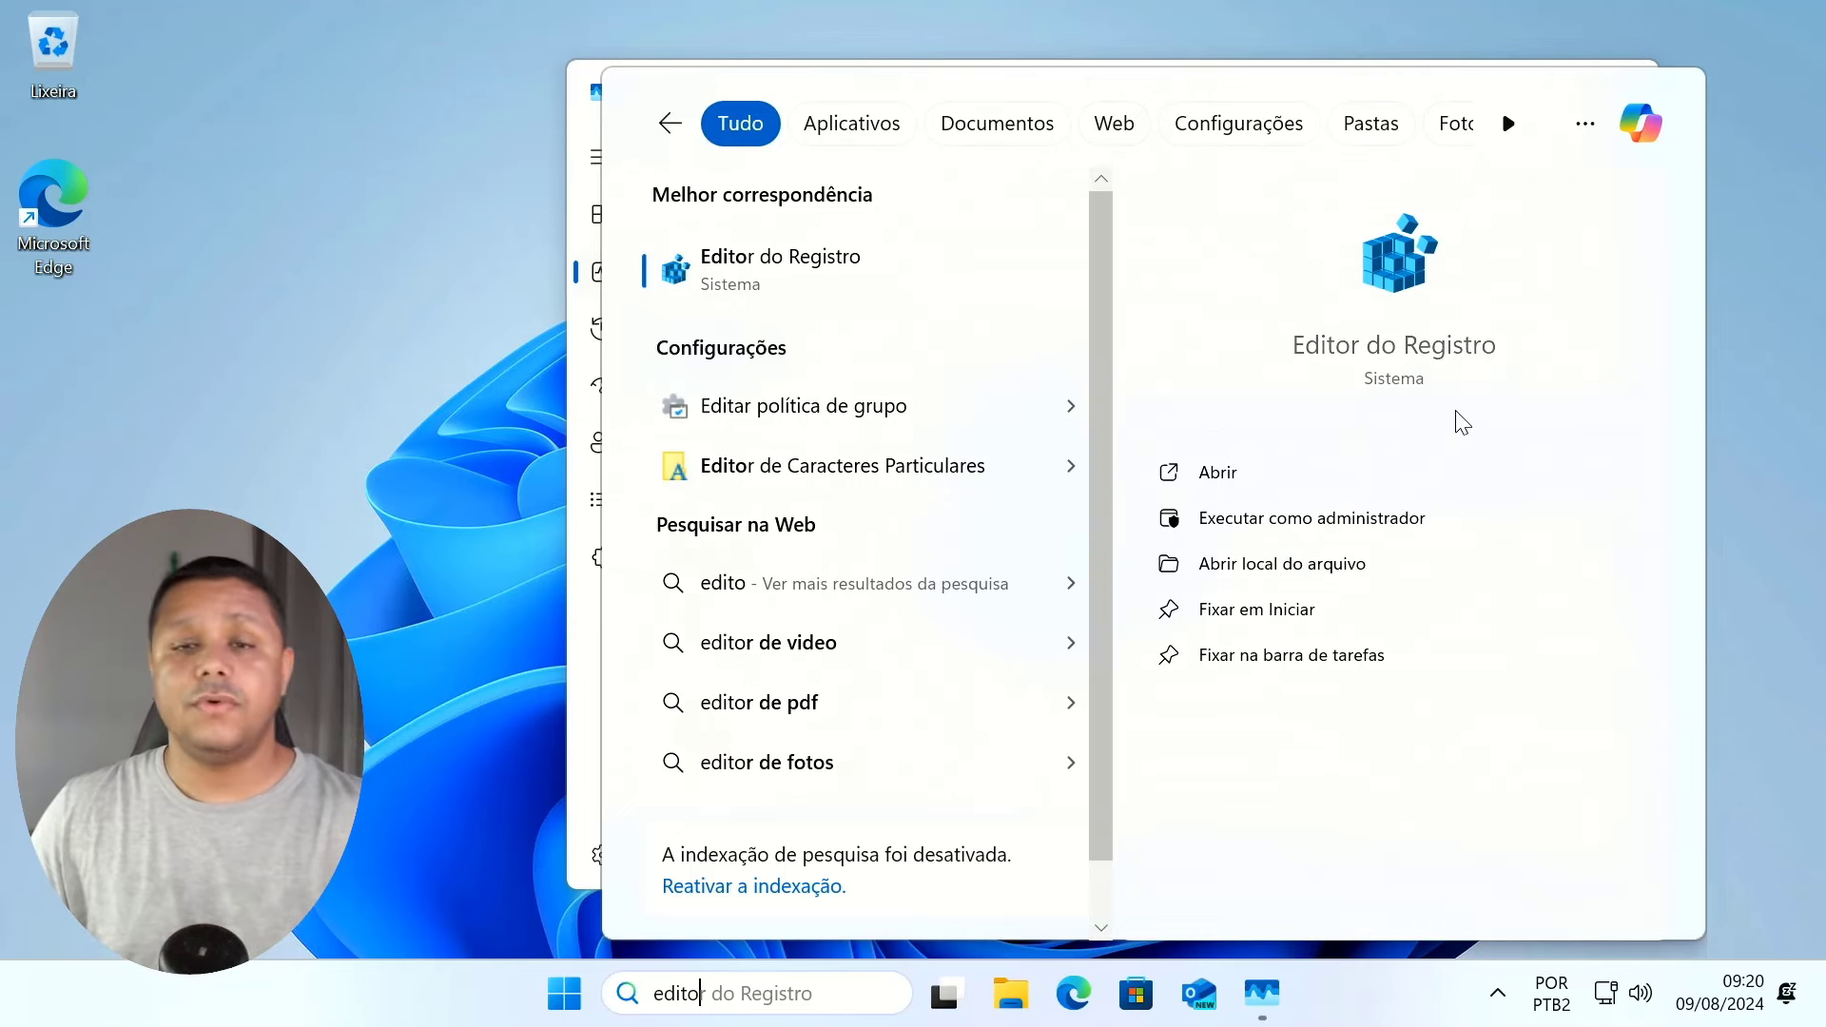
pyautogui.click(1771, 441)
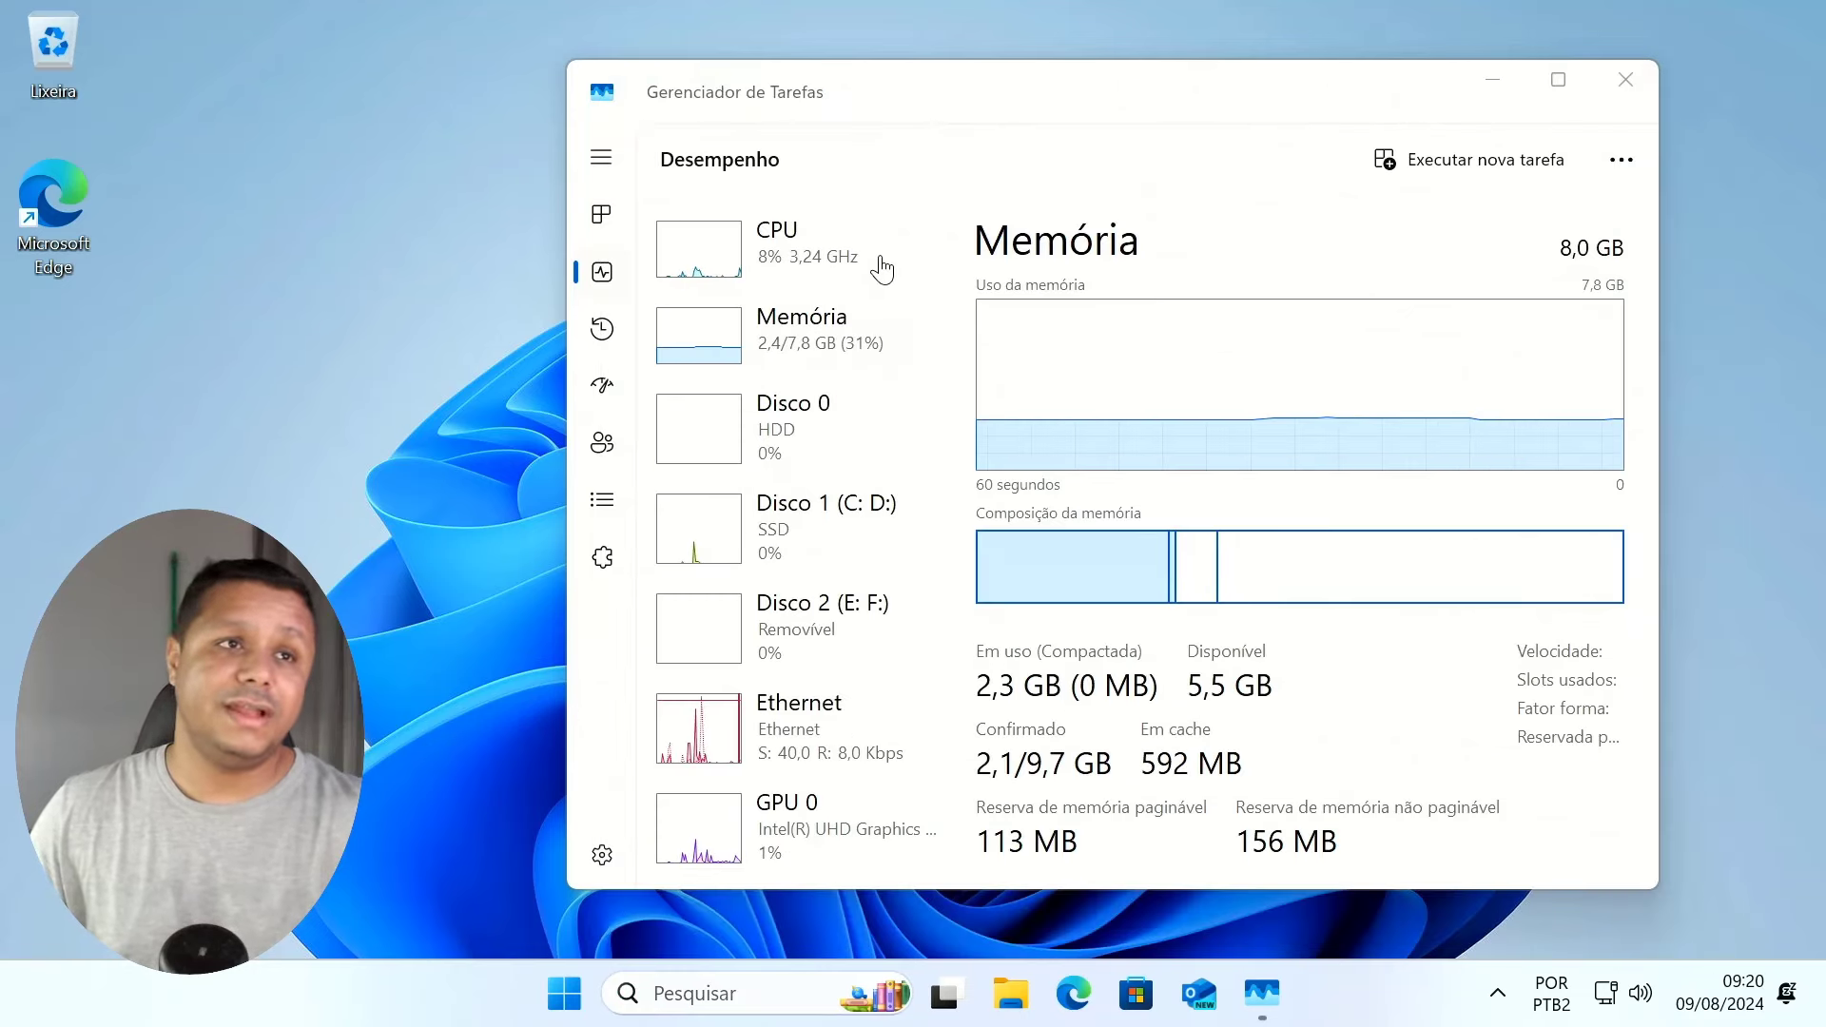
# Open Este Computador in File Explorer and check the Dados (D:) drive's options for BitLocker.
pyautogui.click(1012, 995)
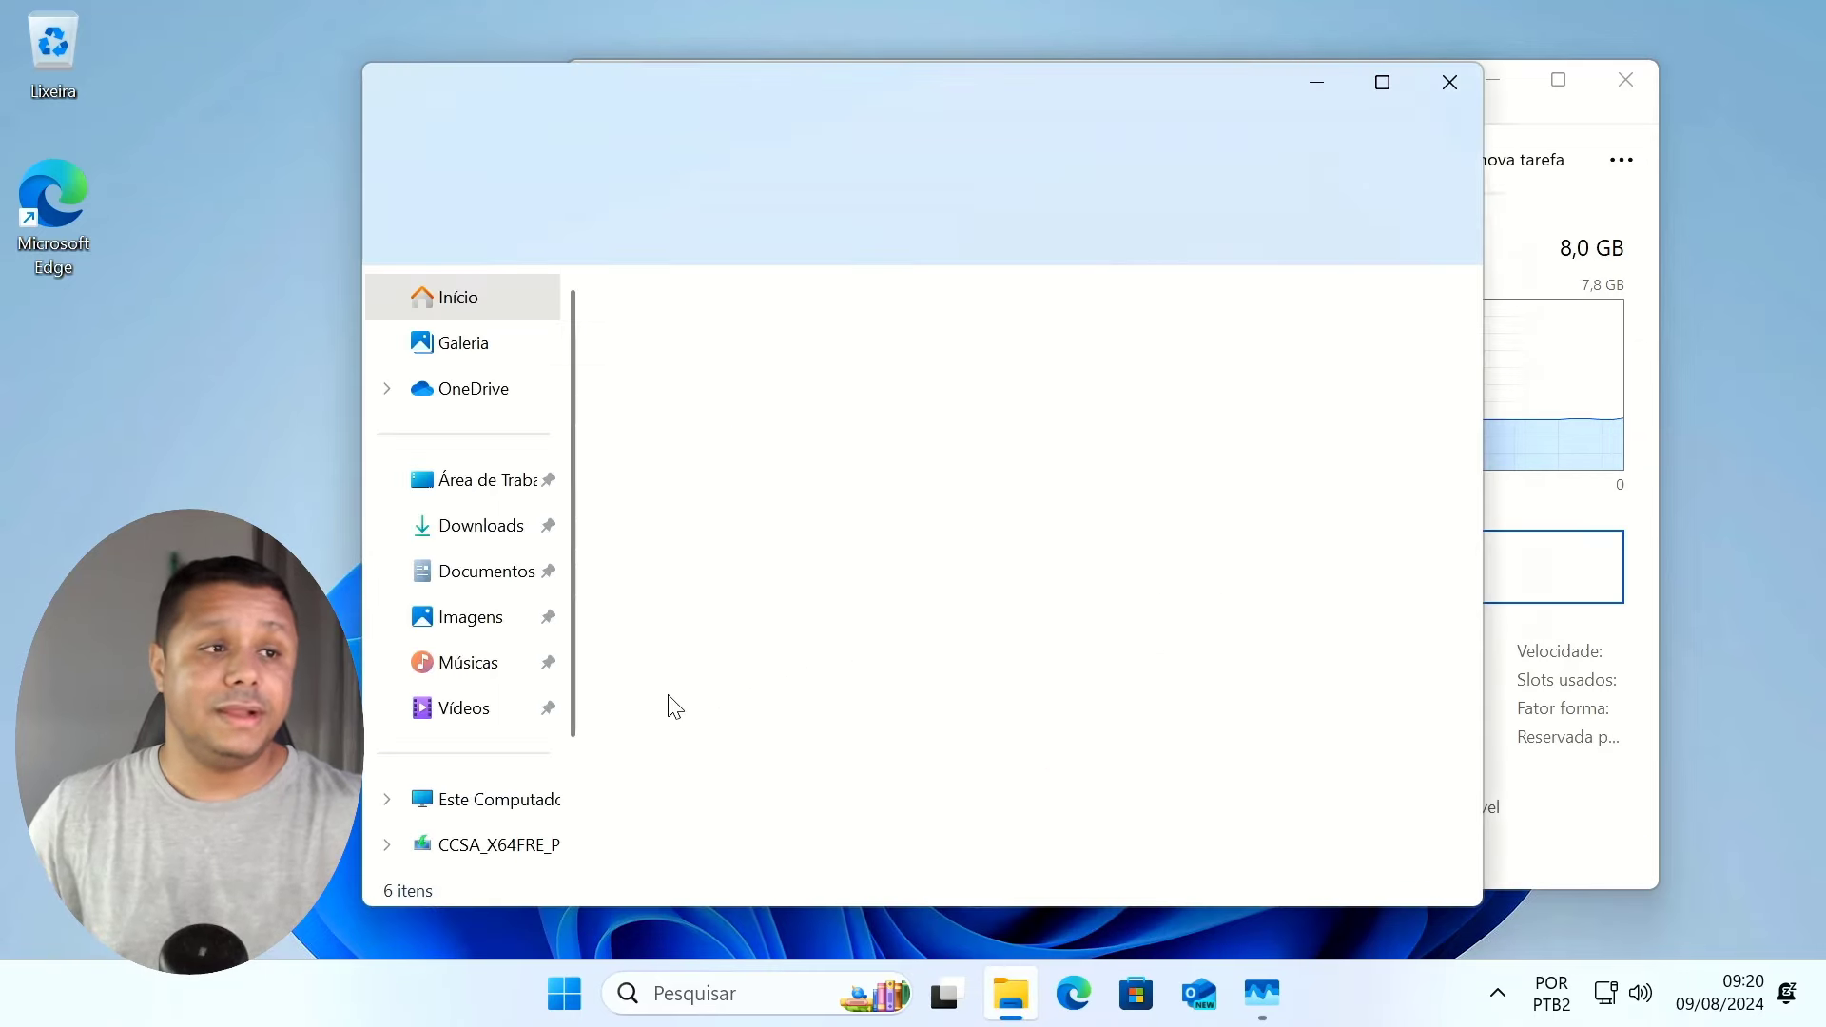
pyautogui.click(555, 816)
pyautogui.rightClick(1094, 352)
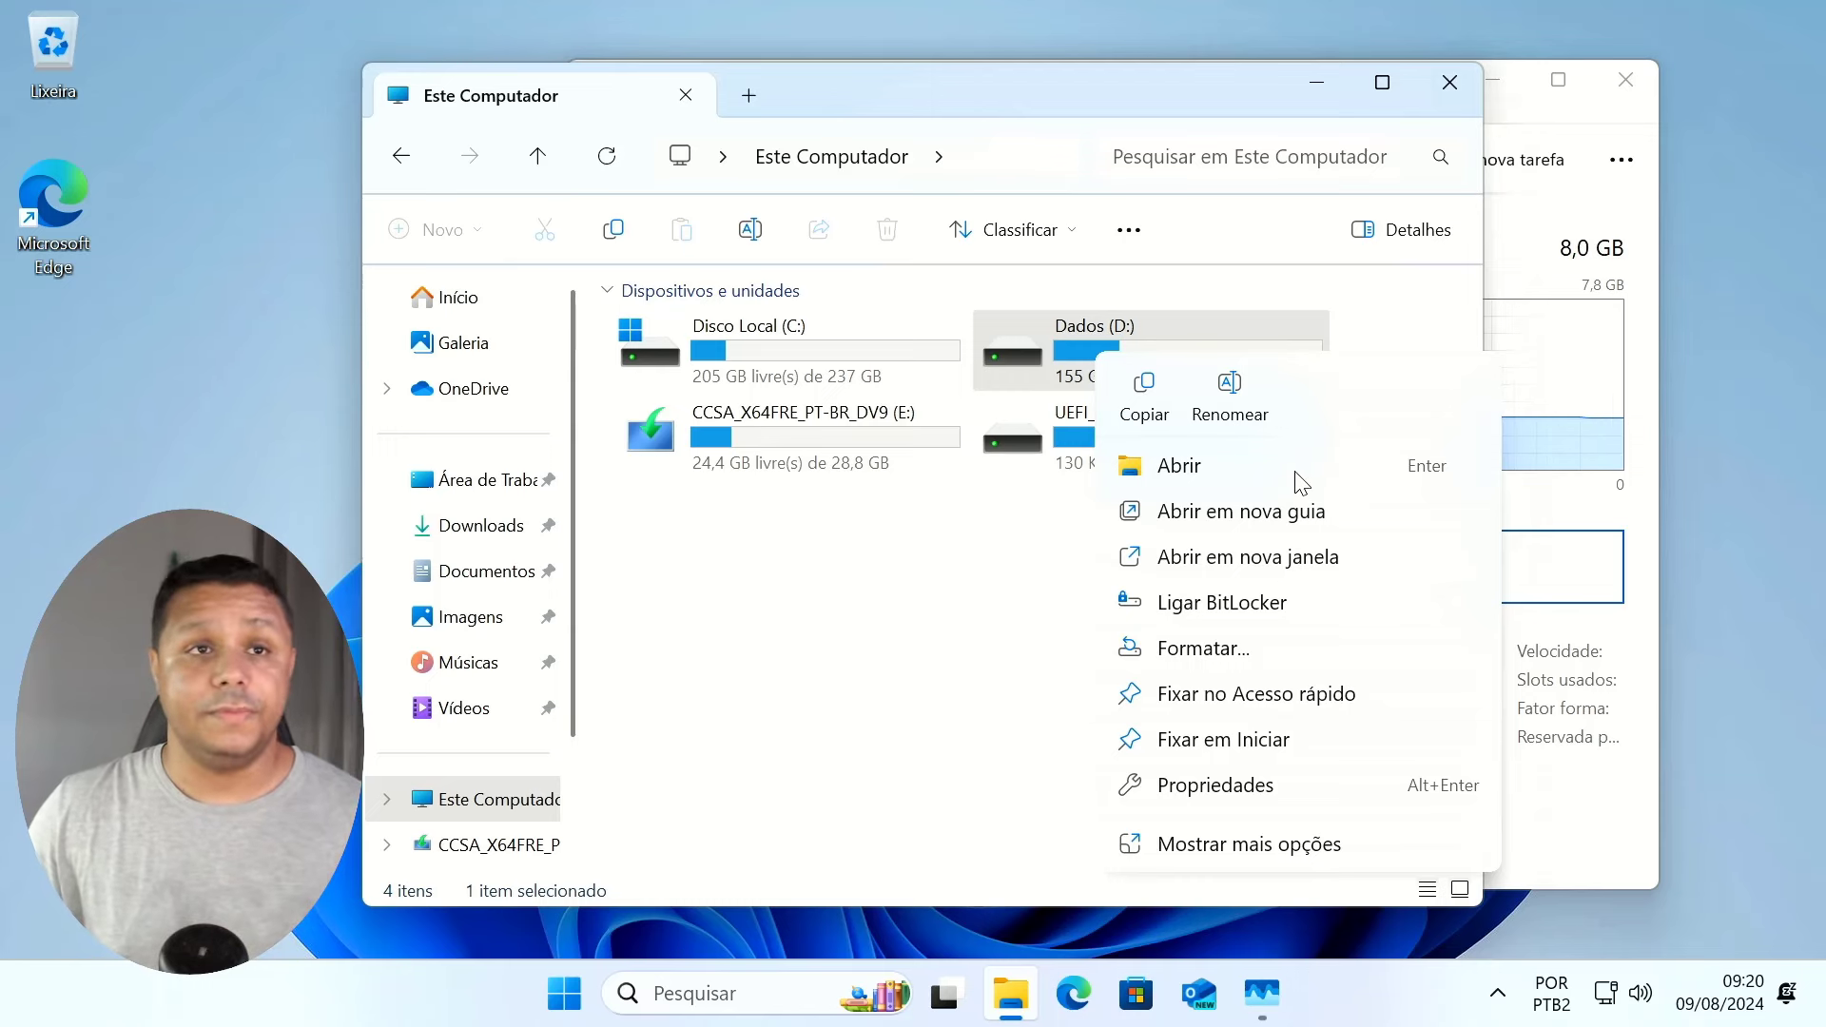
pyautogui.click(1020, 628)
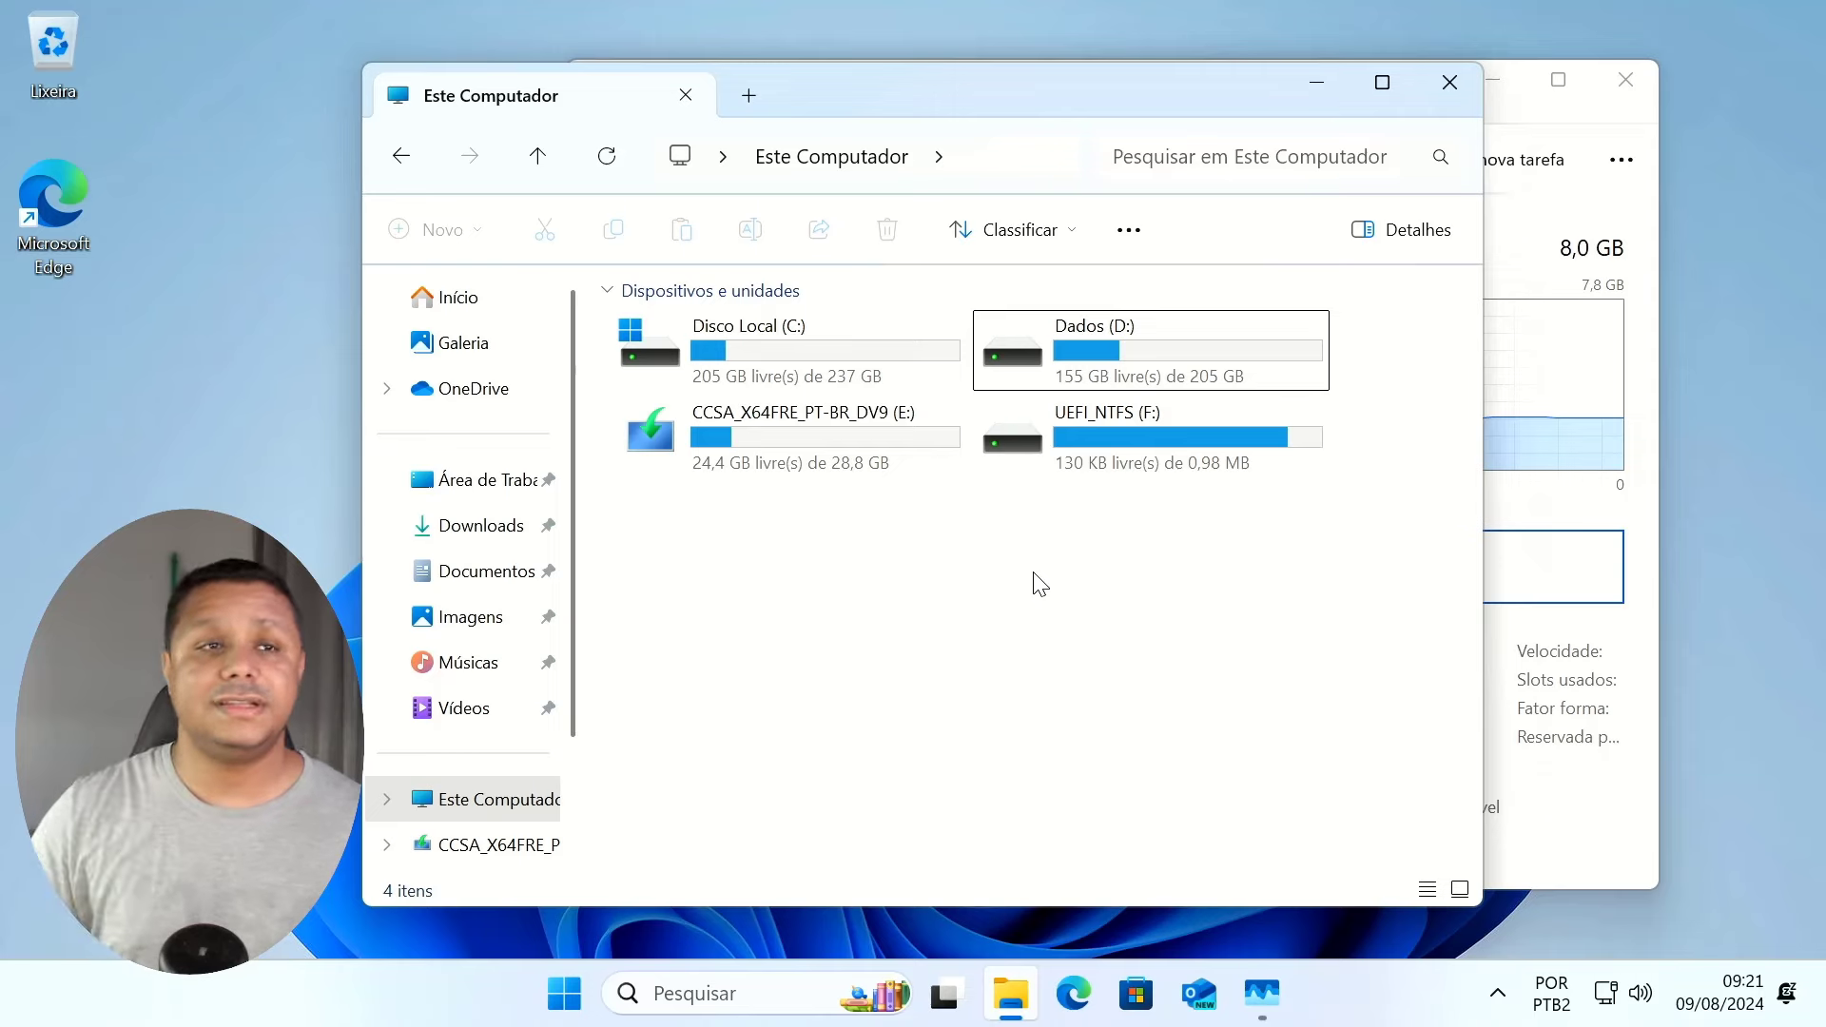
# Reposition the File Explorer window, view the space details of Disco Local (C:) and close the window.
pyautogui.moveTo(969, 94)
pyautogui.mouseDown()
pyautogui.moveTo(880, 104)
pyautogui.moveTo(1388, 237)
pyautogui.moveTo(963, 88)
pyautogui.mouseUp()
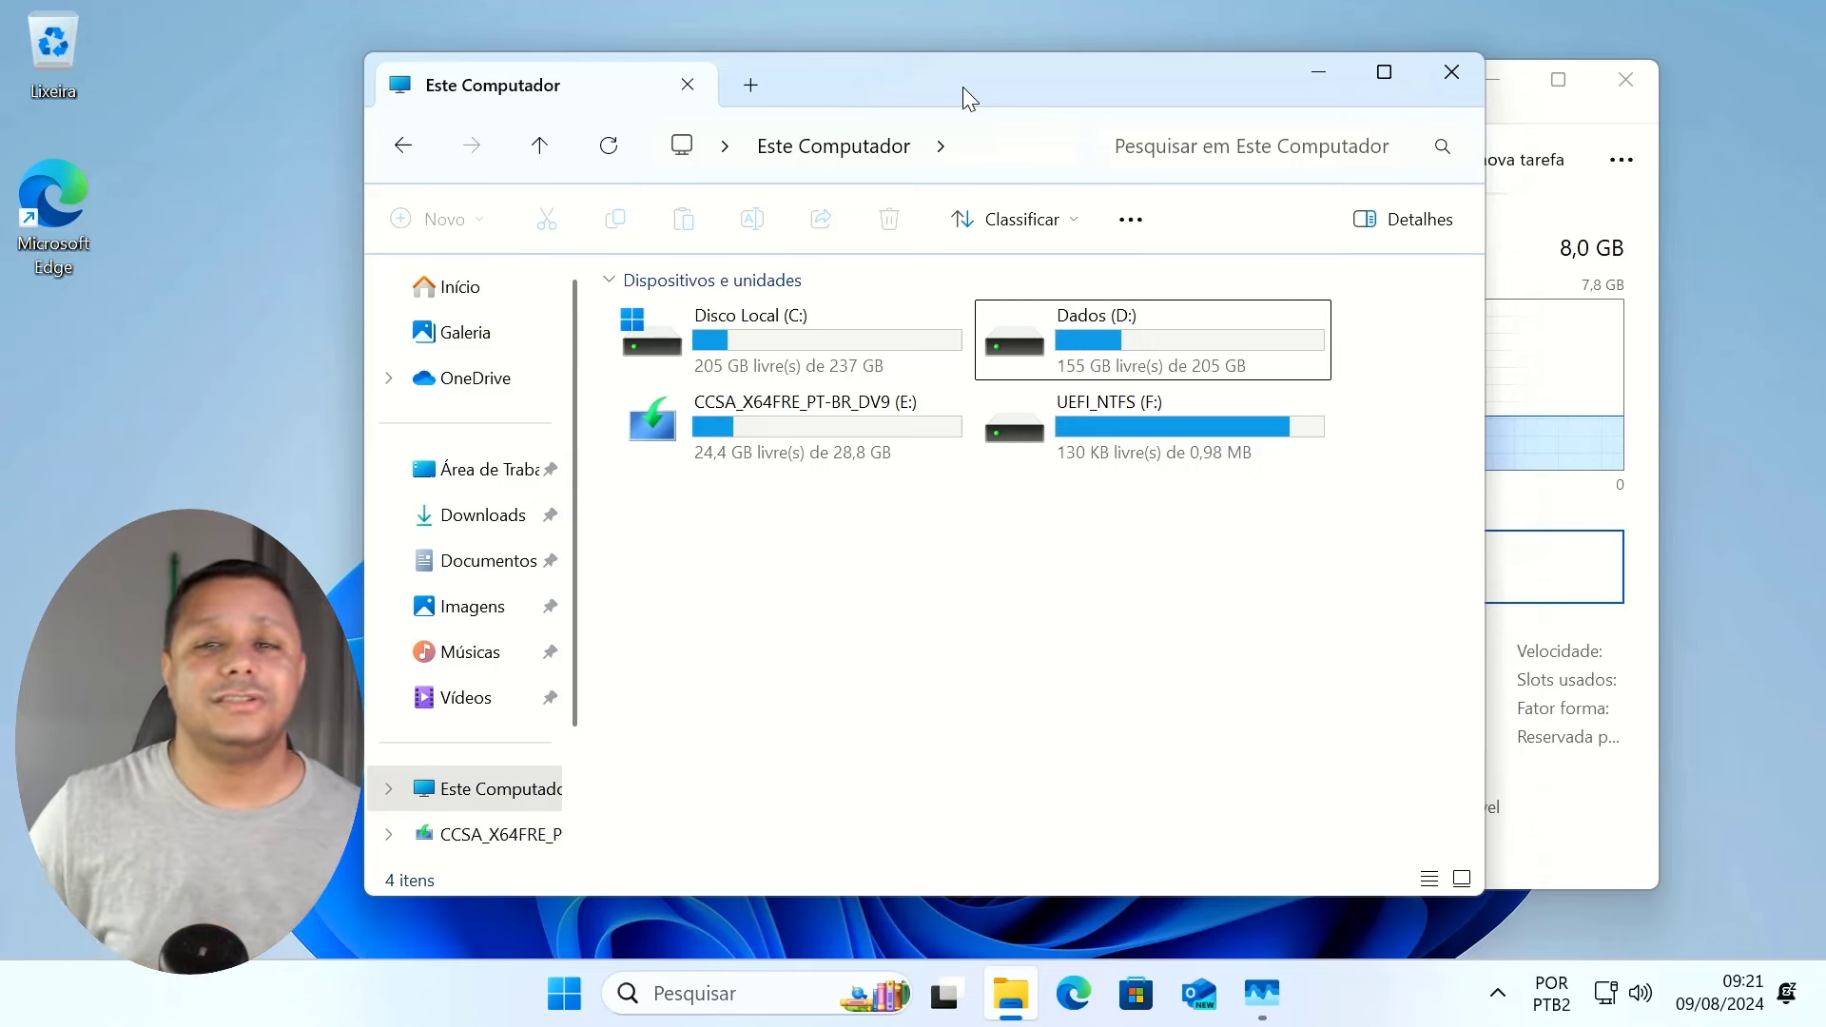
pyautogui.moveTo(963, 88); pyautogui.dragTo(1044, 106)
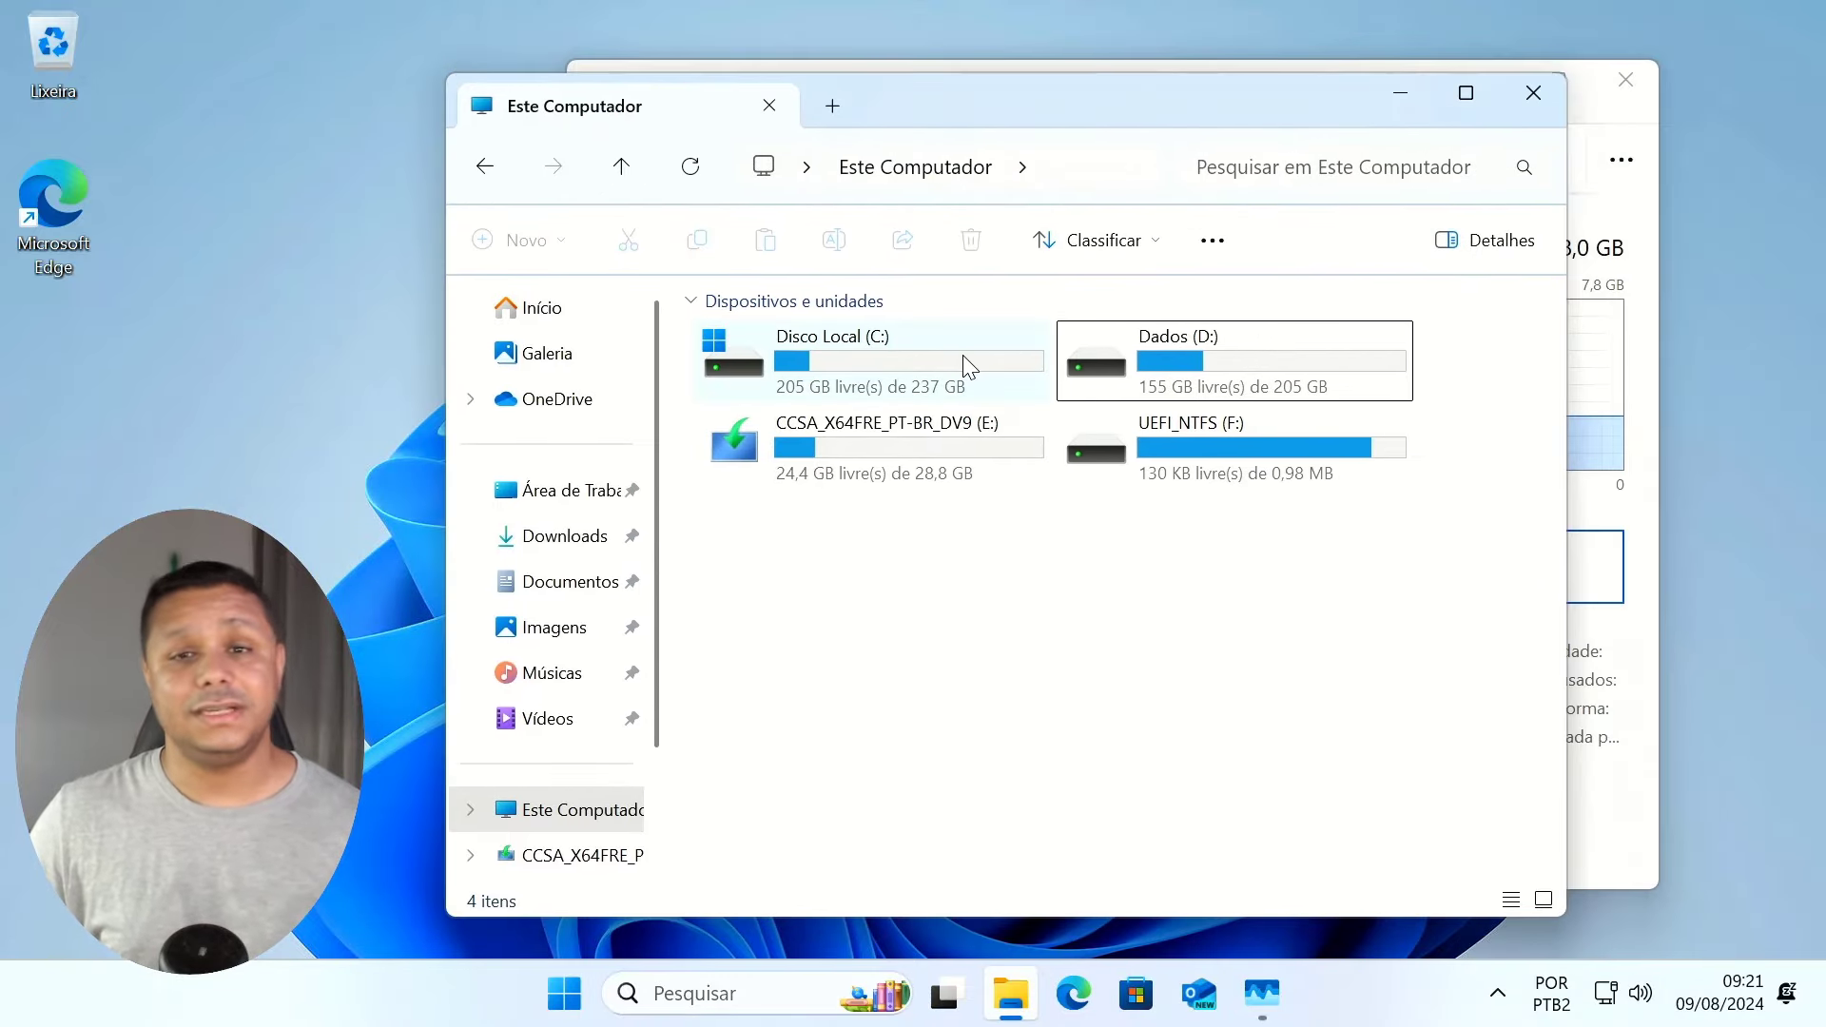
pyautogui.moveTo(963, 365)
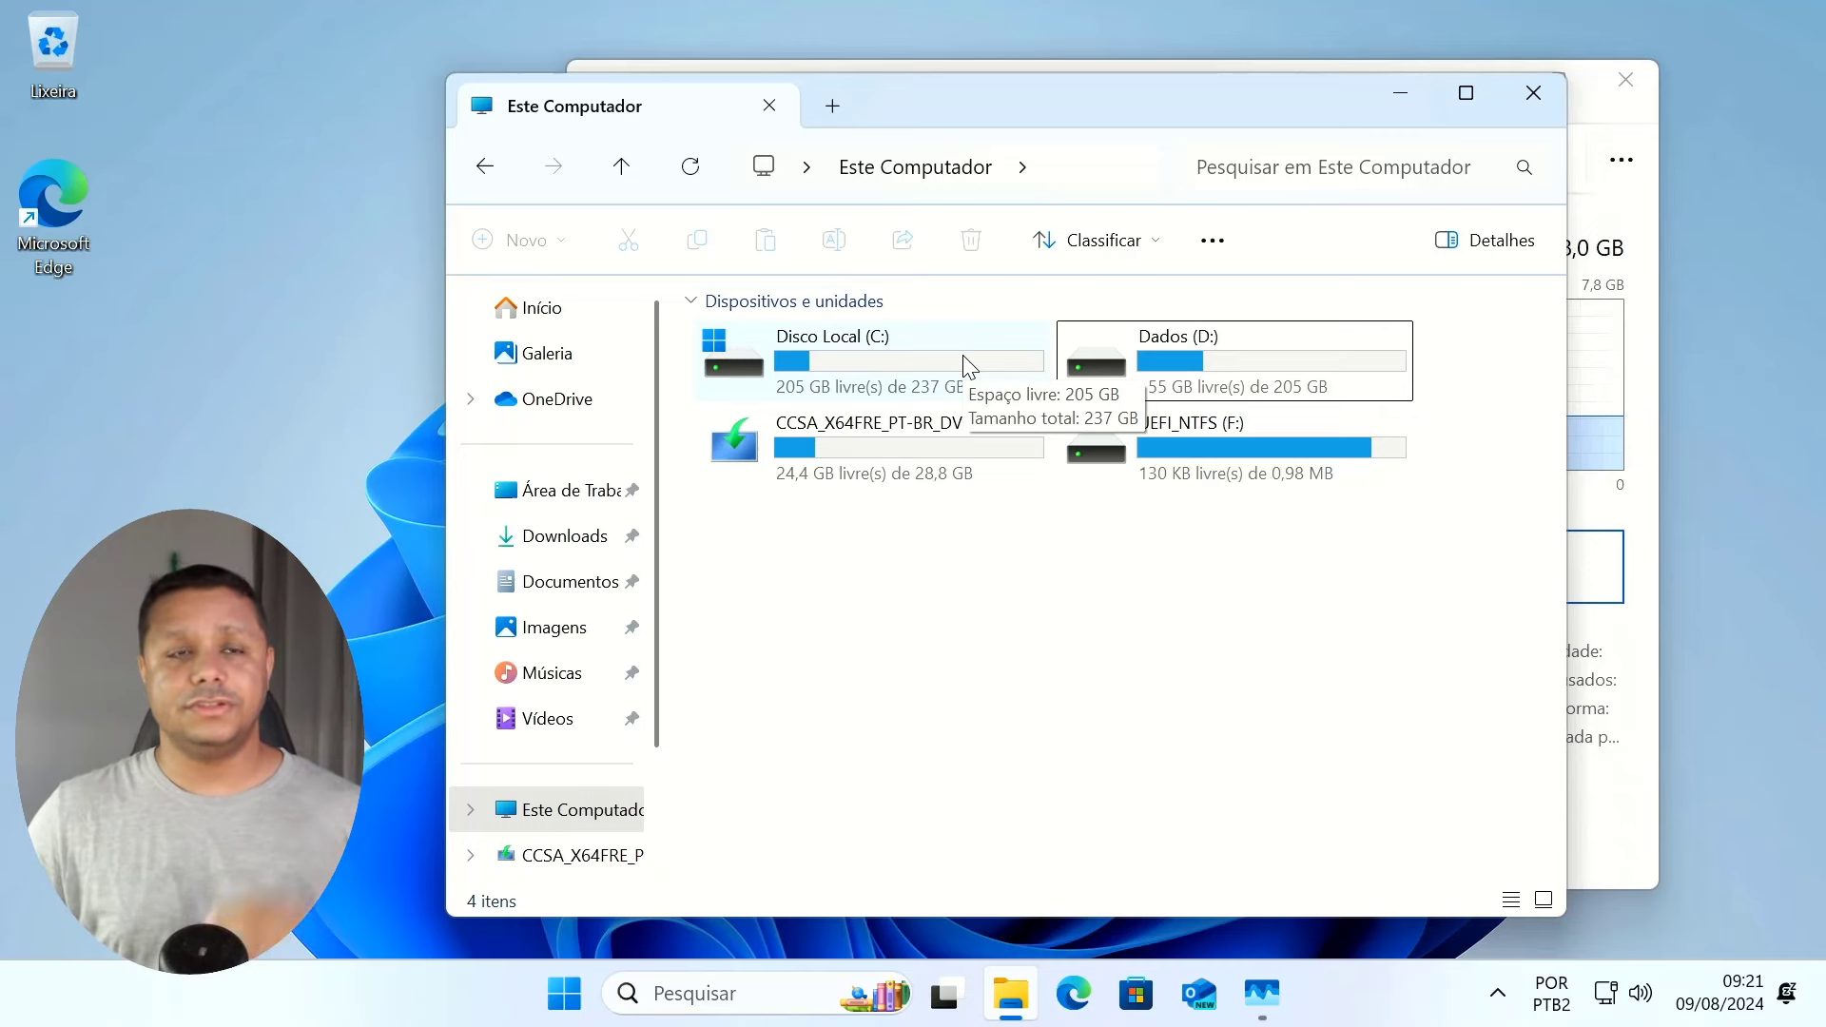
pyautogui.click(1533, 95)
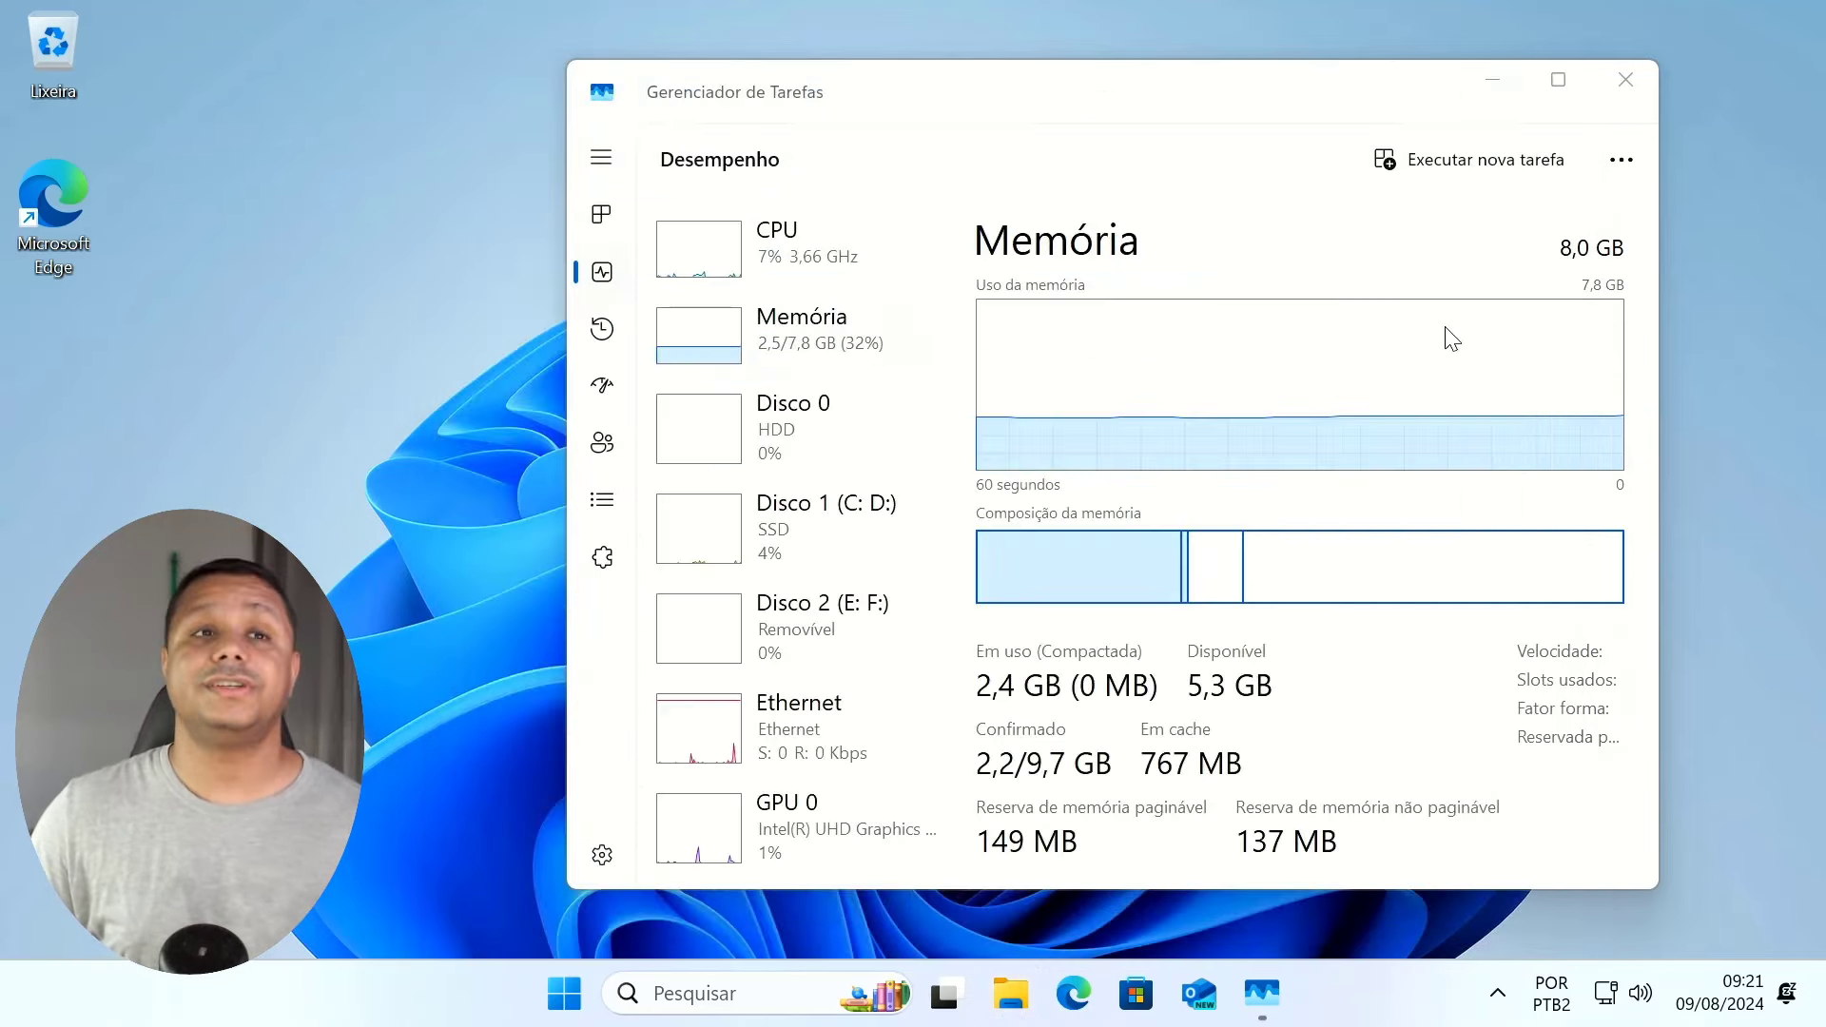